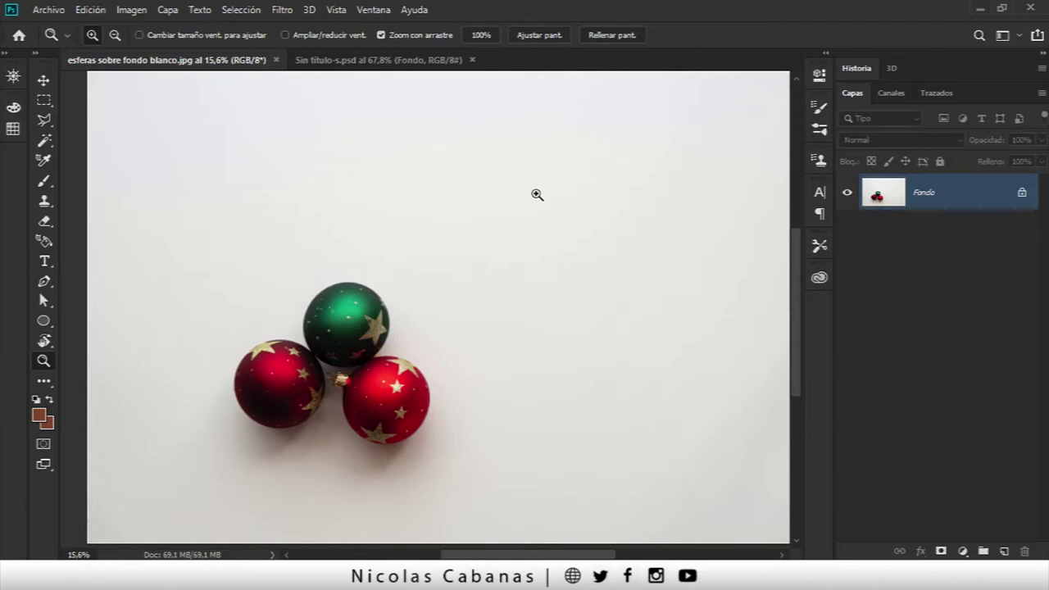
Step: Zoom out to see the whole photo and switch to the Elliptical Marquee tool
mouse_move(508, 337)
left_mouse_down()
mouse_move(452, 317)
mouse_move(465, 331)
left_mouse_up()
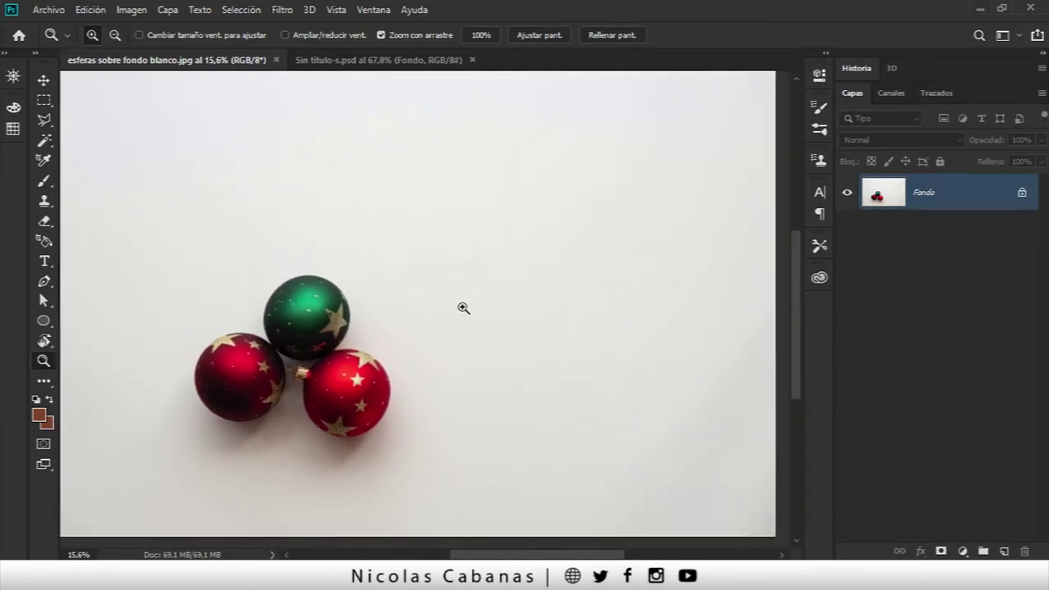
left_click_drag(511, 310, 503, 320)
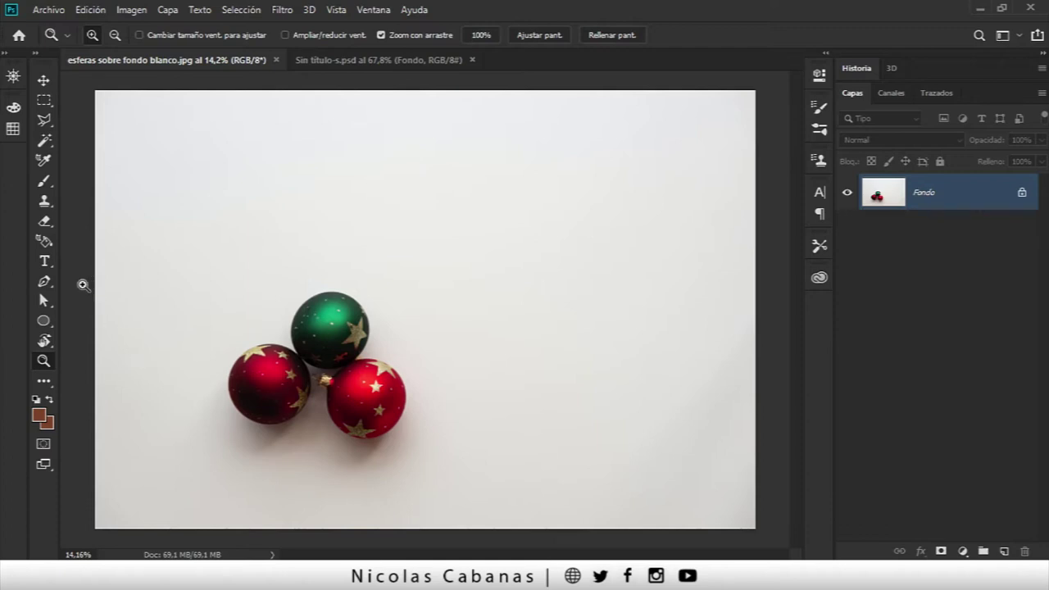
left_click_drag(43, 106, 102, 116)
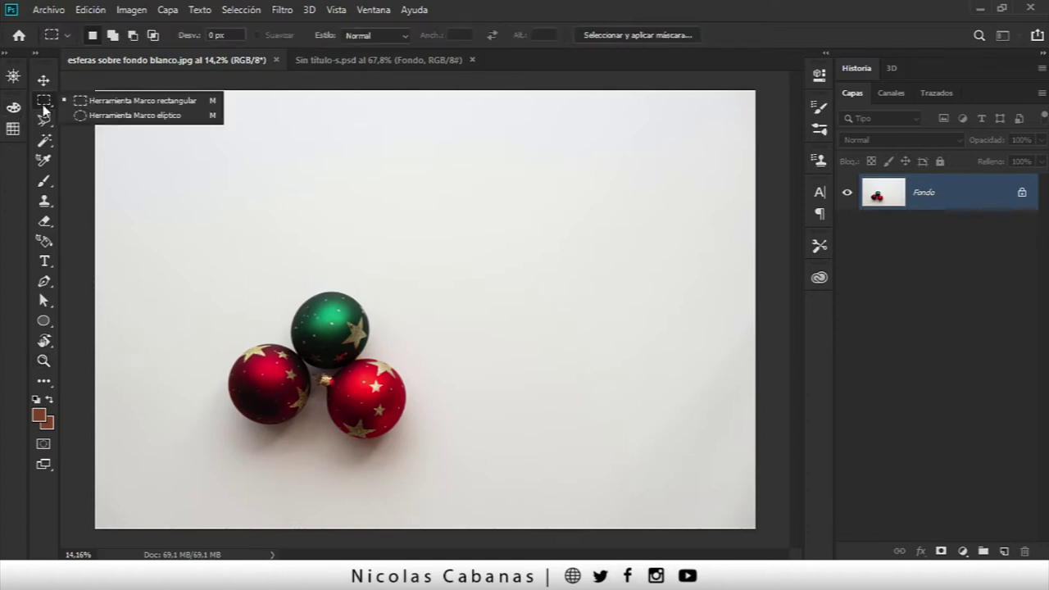
left_click(98, 117)
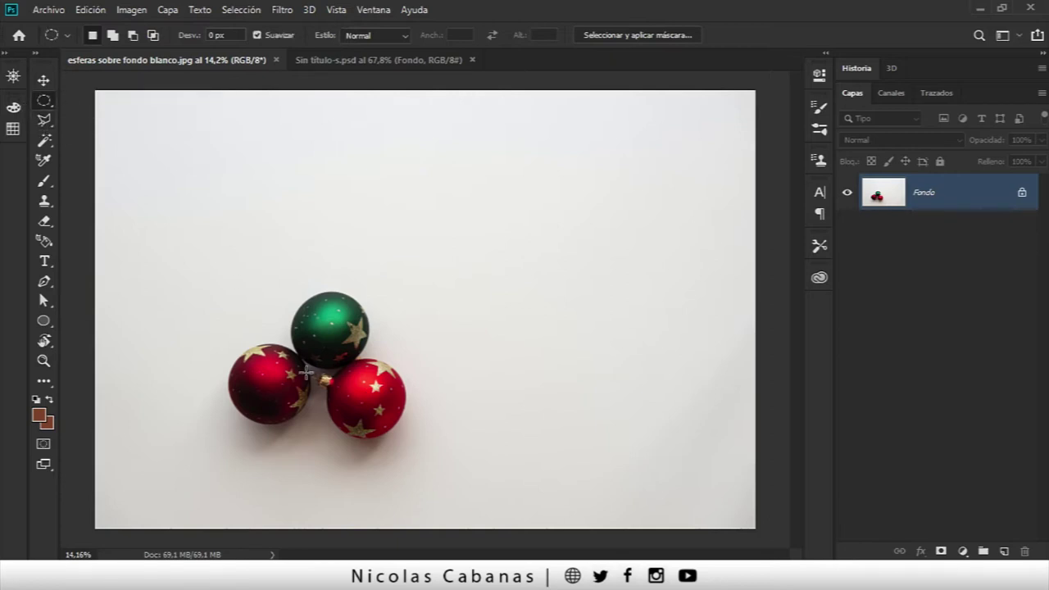
Step: Browse the Lasso and Magic Wand flyouts, then choose the Magic Eraser Tool
left_click(44, 120)
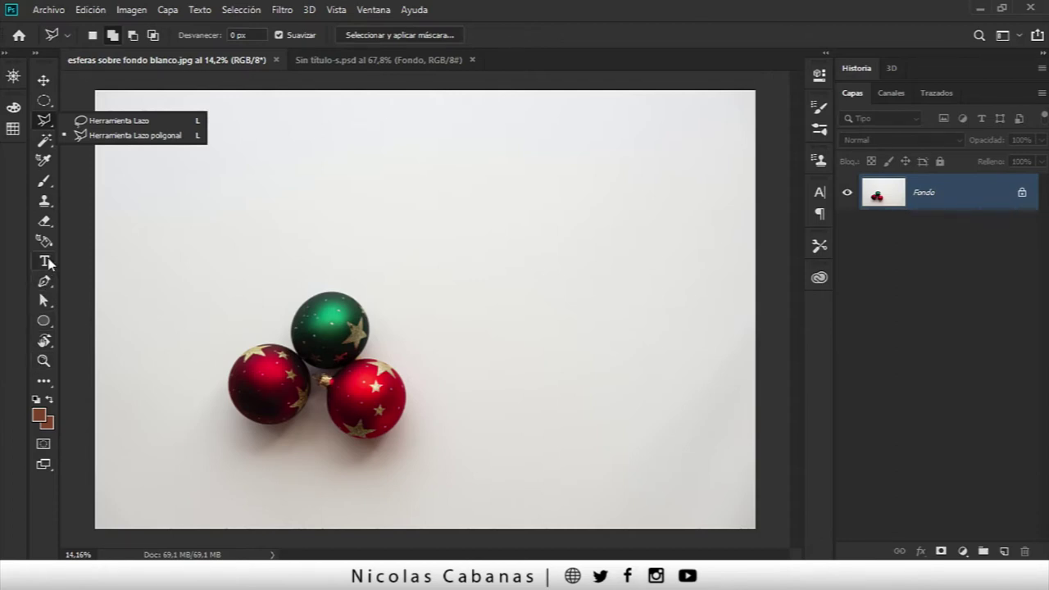
left_click(45, 144)
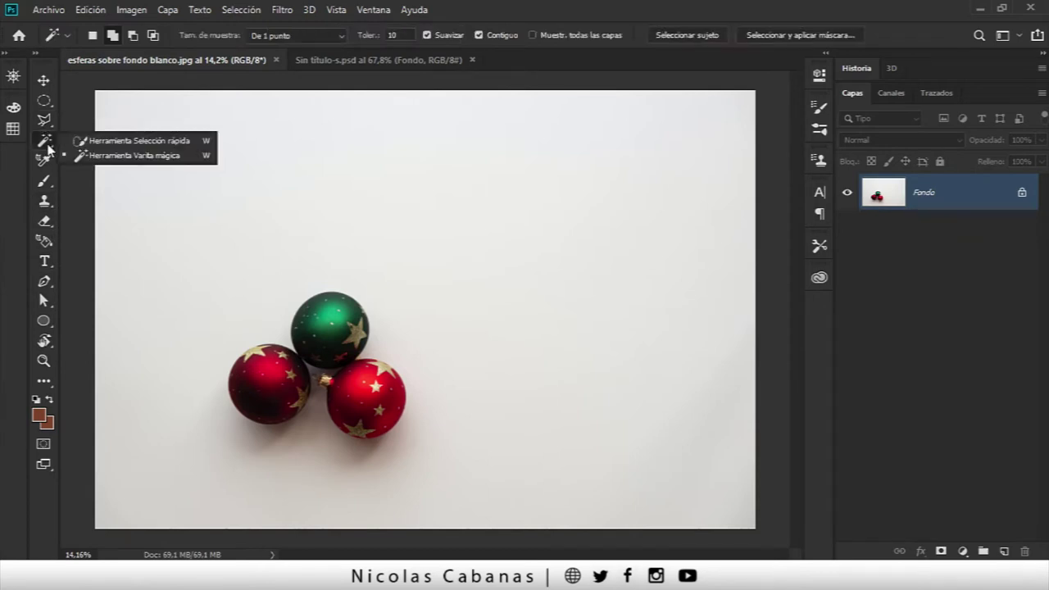
left_click(46, 222)
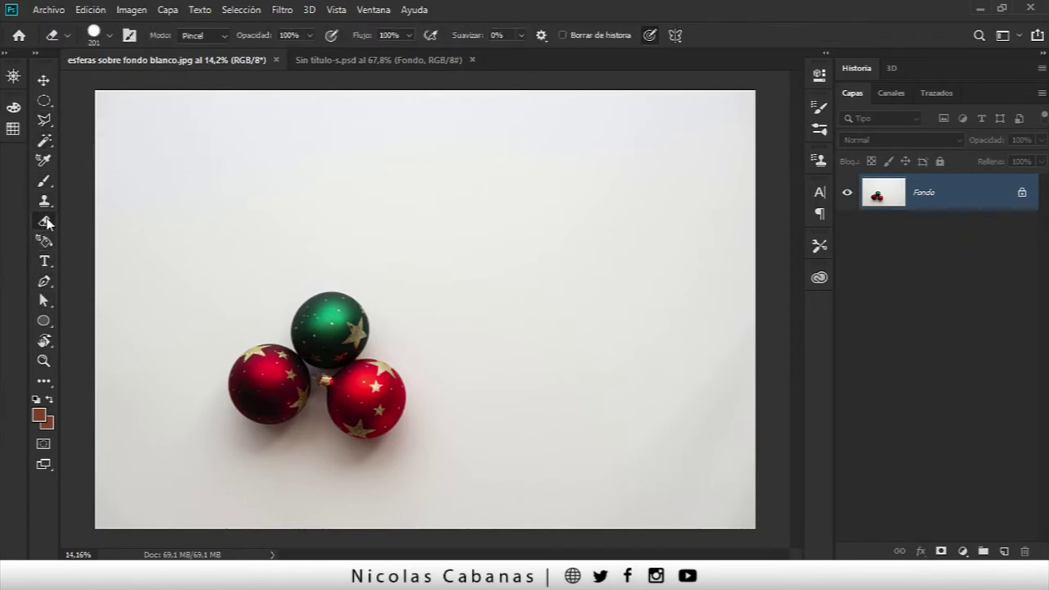
right_click(51, 223)
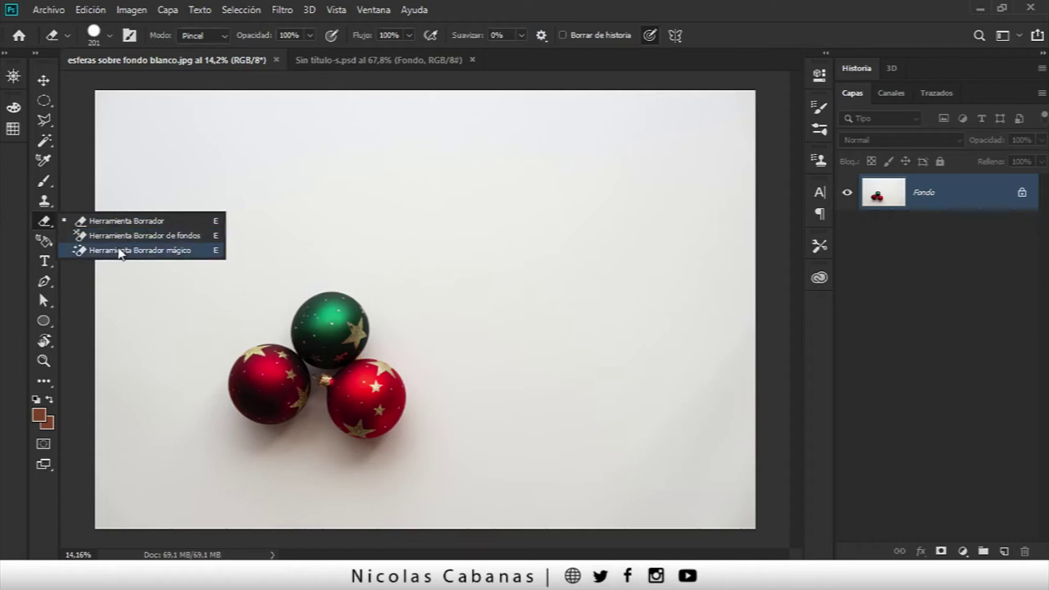
left_click(121, 250)
left_click(321, 445)
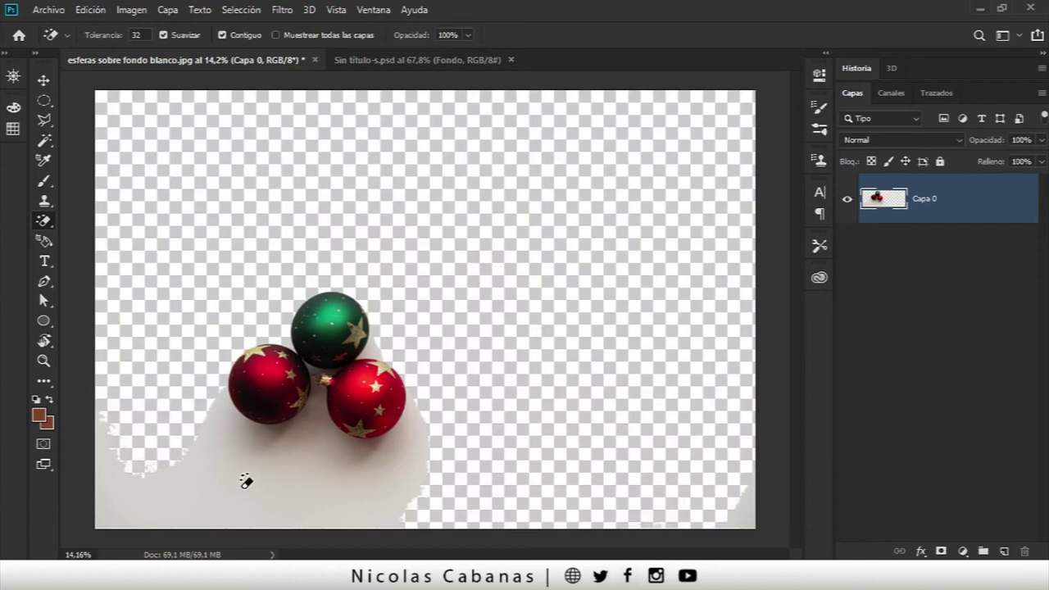
left_click(242, 482)
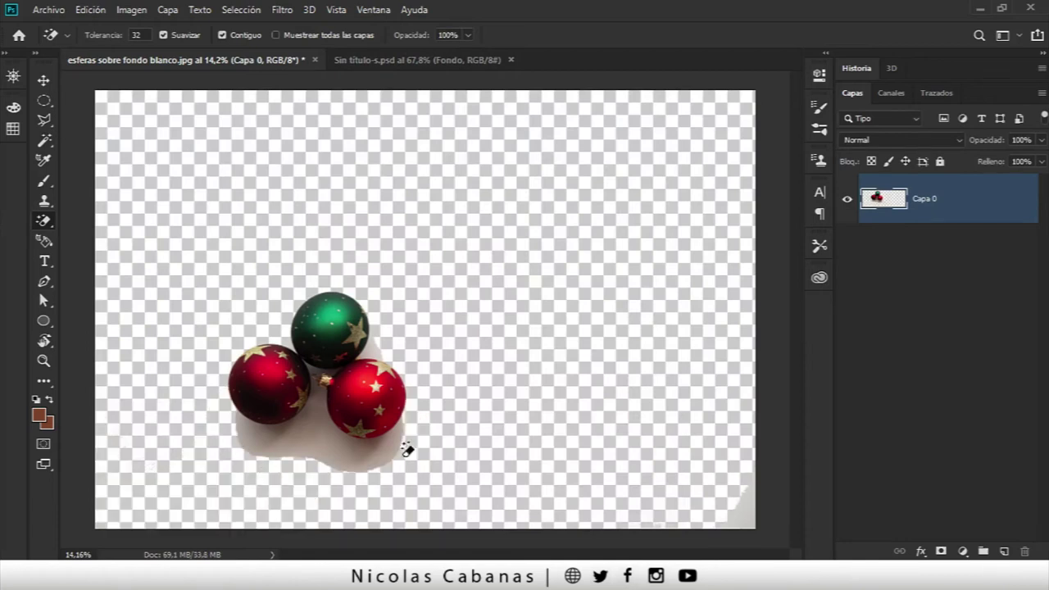
left_click(744, 511)
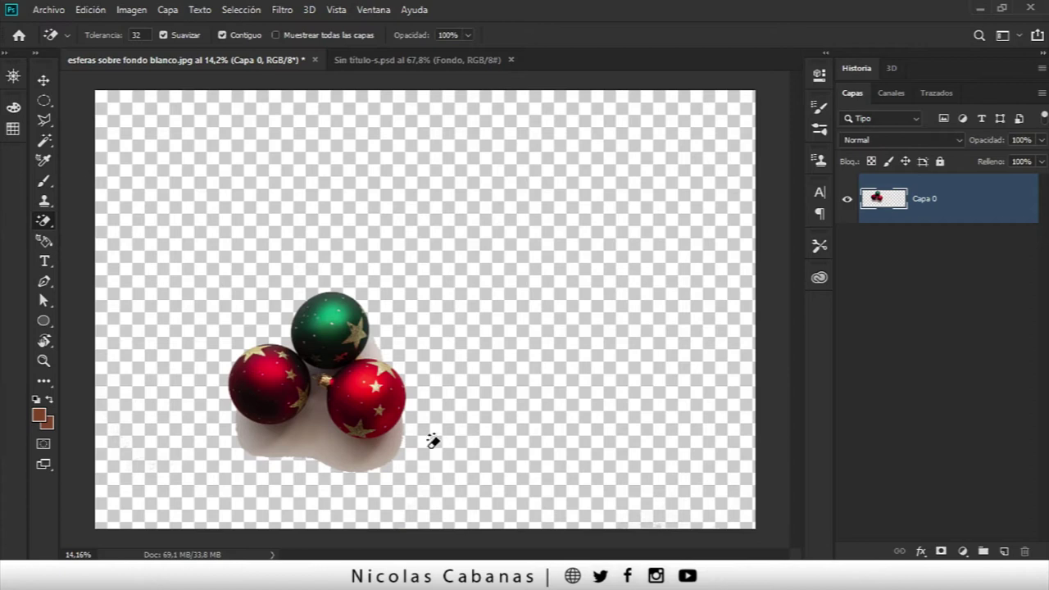
key("z")
left_click_drag(301, 470, 362, 467)
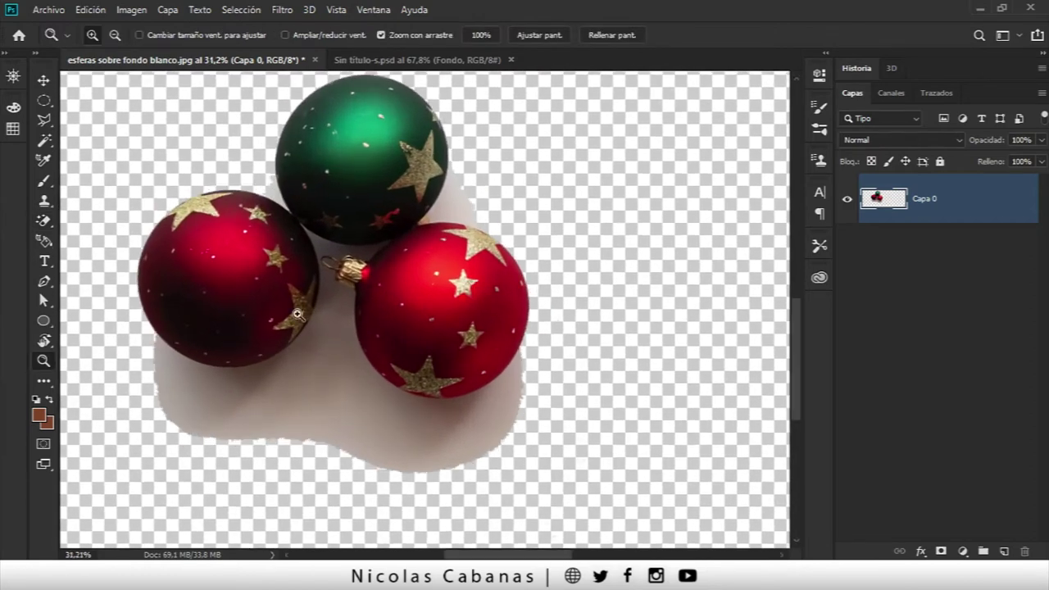
scroll(438, 283, "down", 3)
scroll(477, 277, "down", 2)
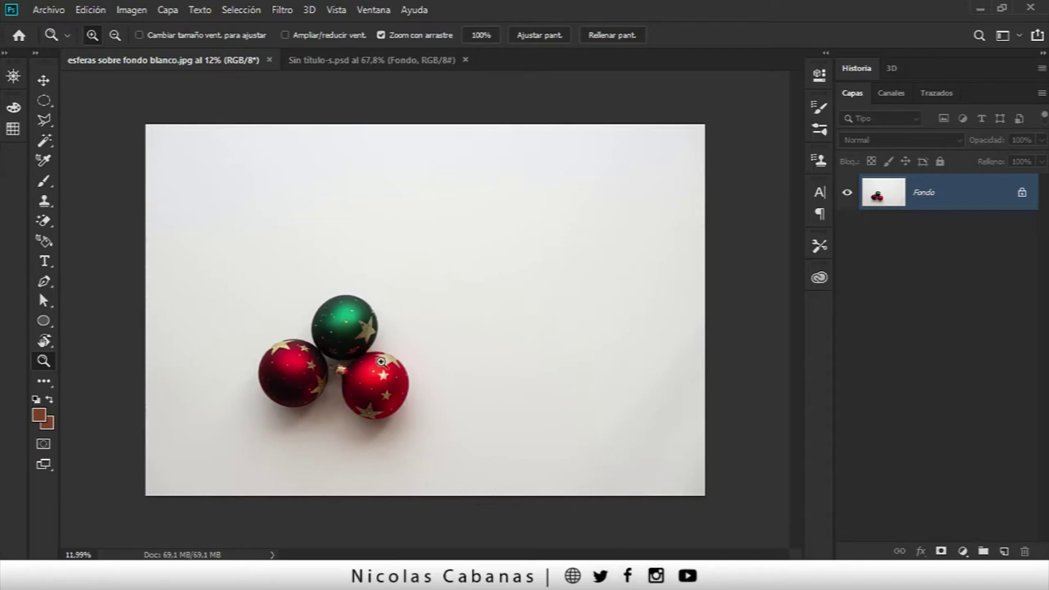
Step: Switch to the Magic Wand tool and run Select Subject on the three baubles
left_click(45, 120)
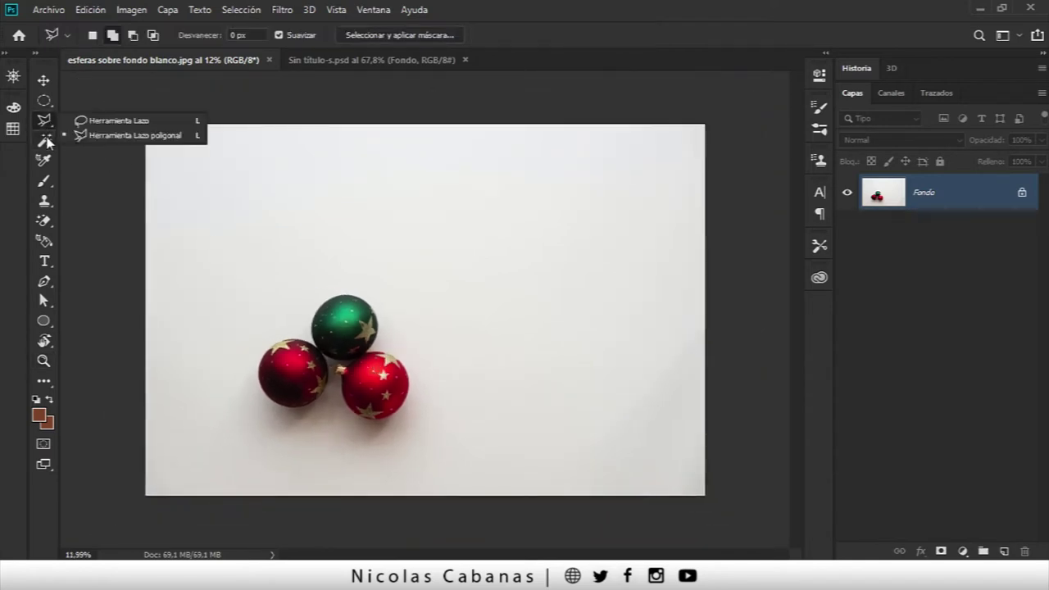
left_click(45, 140)
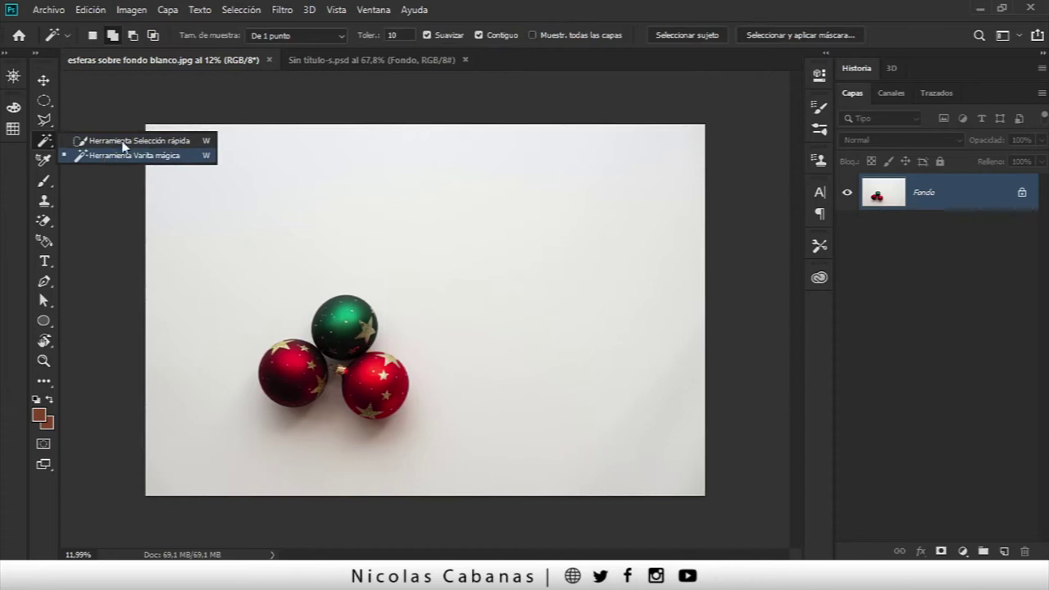
left_click(112, 156)
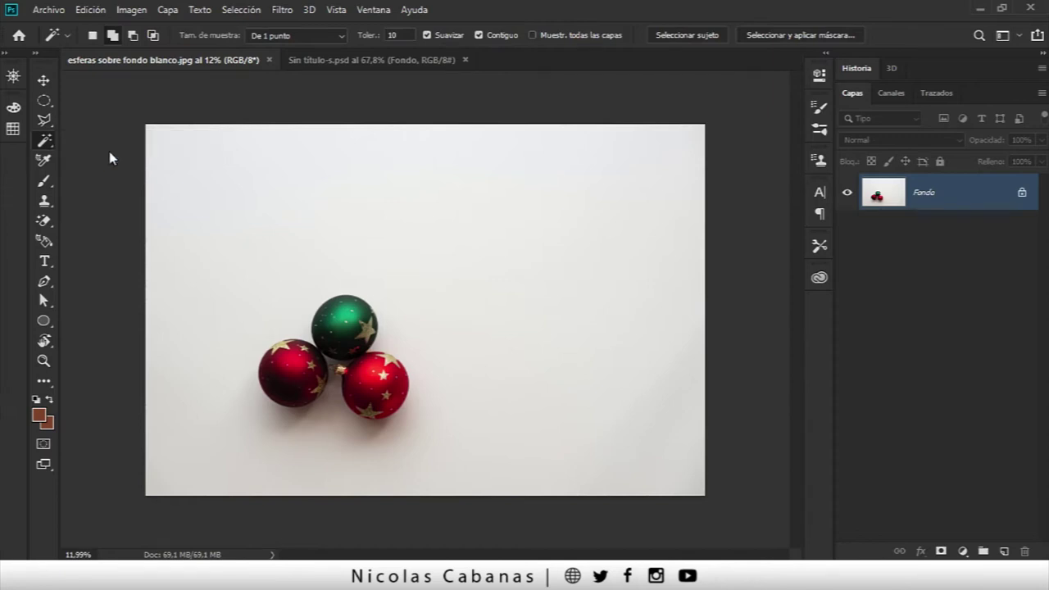
left_click(686, 41)
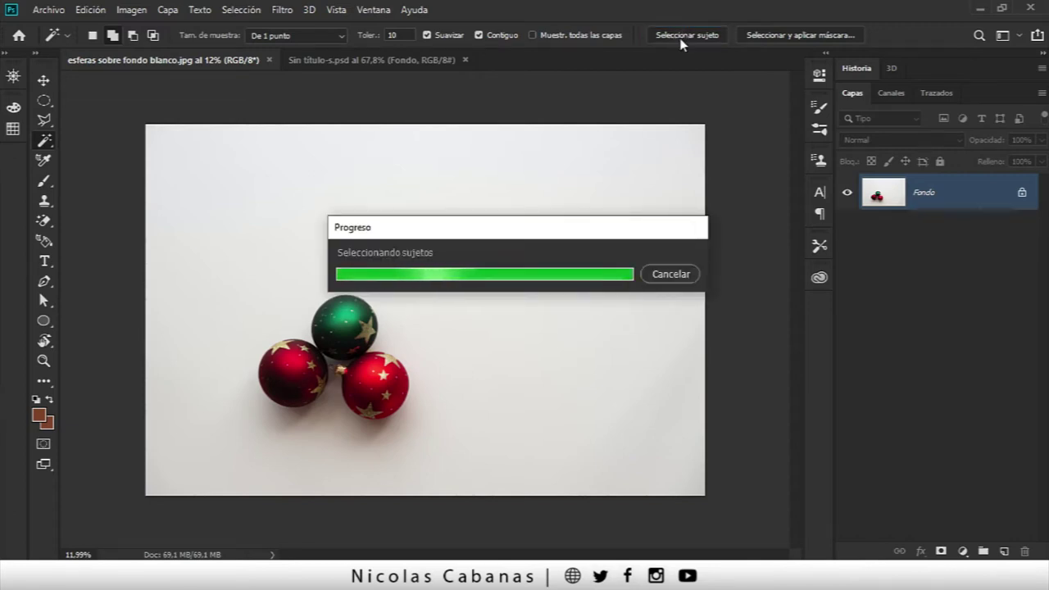
Step: Zoom in closely on the green bauble's selection edge
key("z")
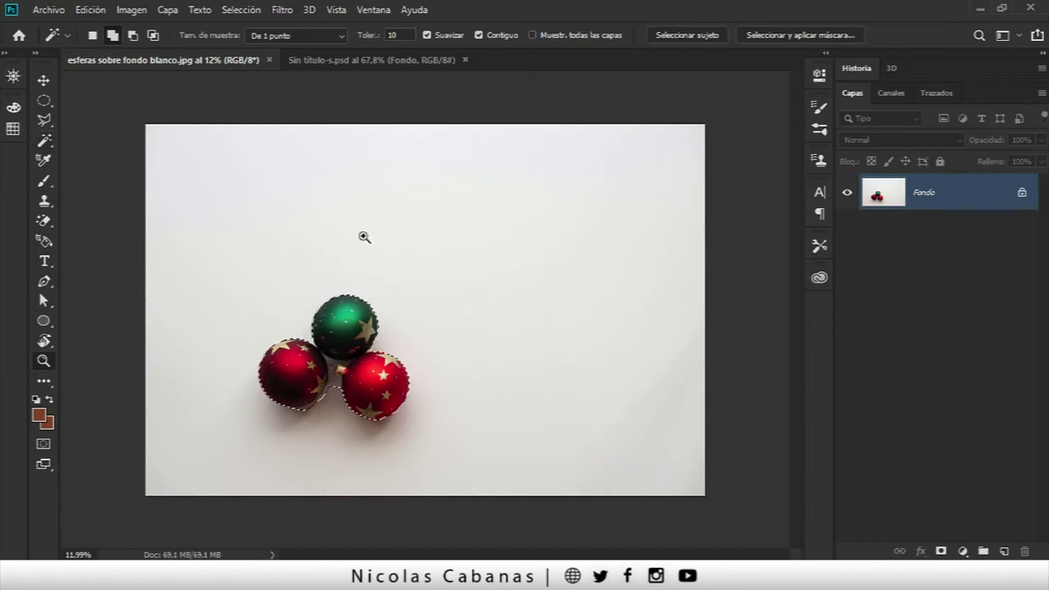
mouse_move(316, 397)
left_mouse_down()
mouse_move(425, 381)
mouse_move(386, 375)
mouse_move(438, 382)
left_mouse_up()
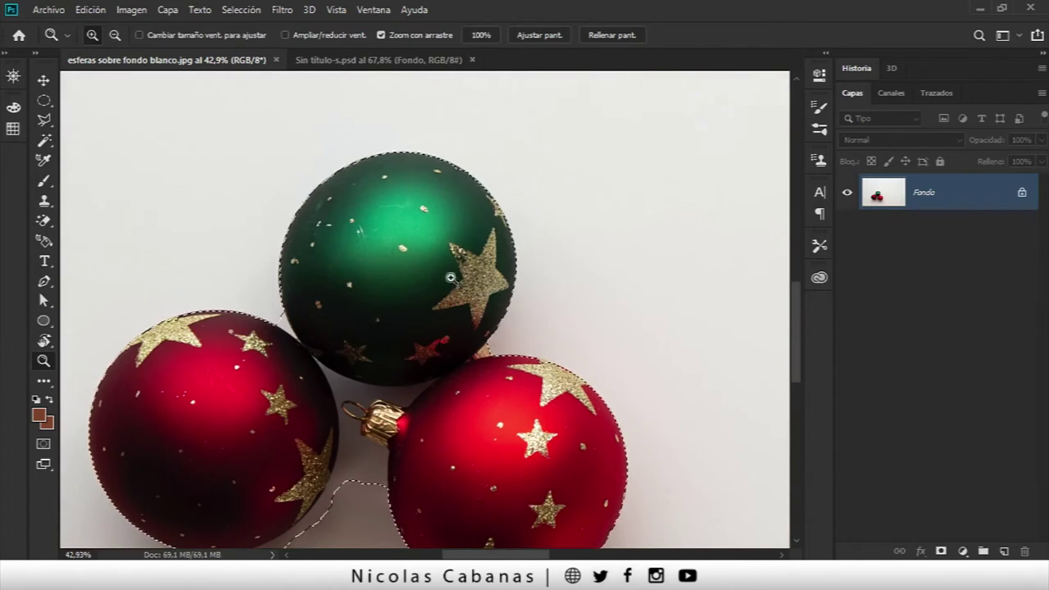
left_click_drag(478, 164, 548, 140)
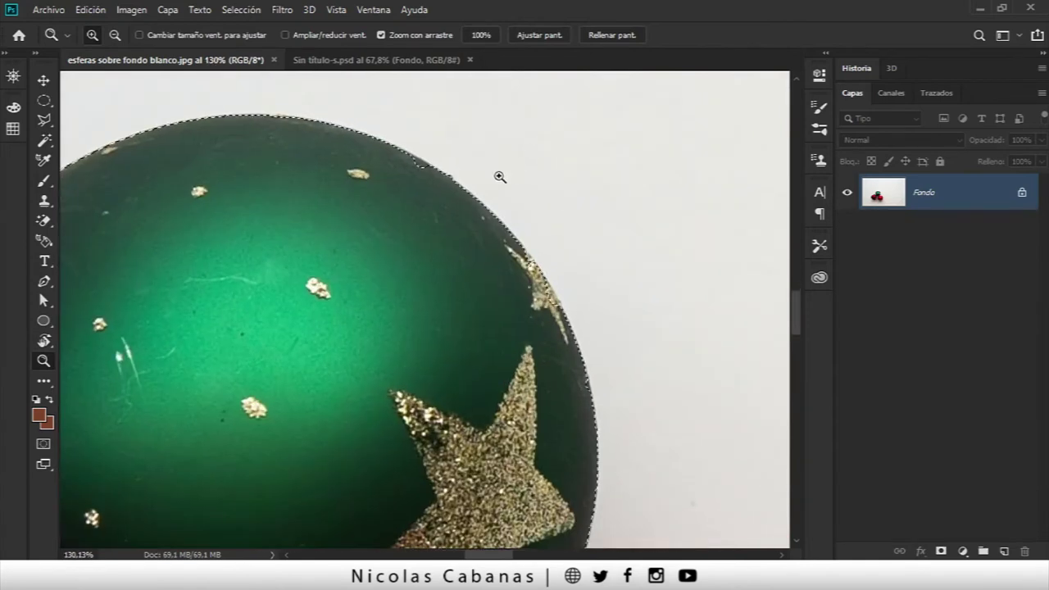
left_click_drag(396, 156, 441, 150)
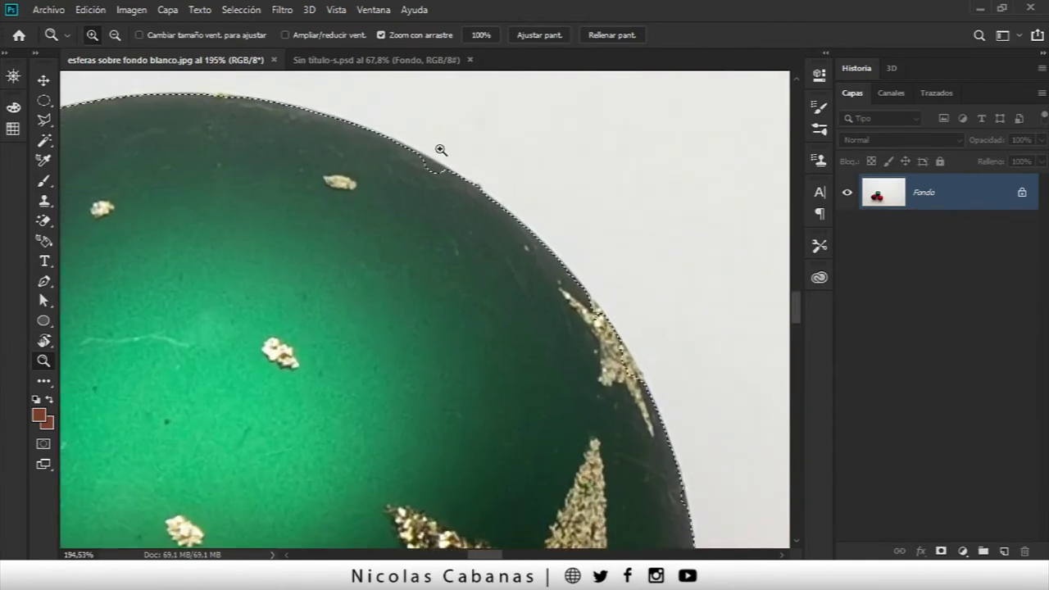
left_click_drag(482, 188, 508, 182)
Step: Inspect the selection as a Quick Mask over the red baubles, then deselect it
key("q")
key("d")
key("x")
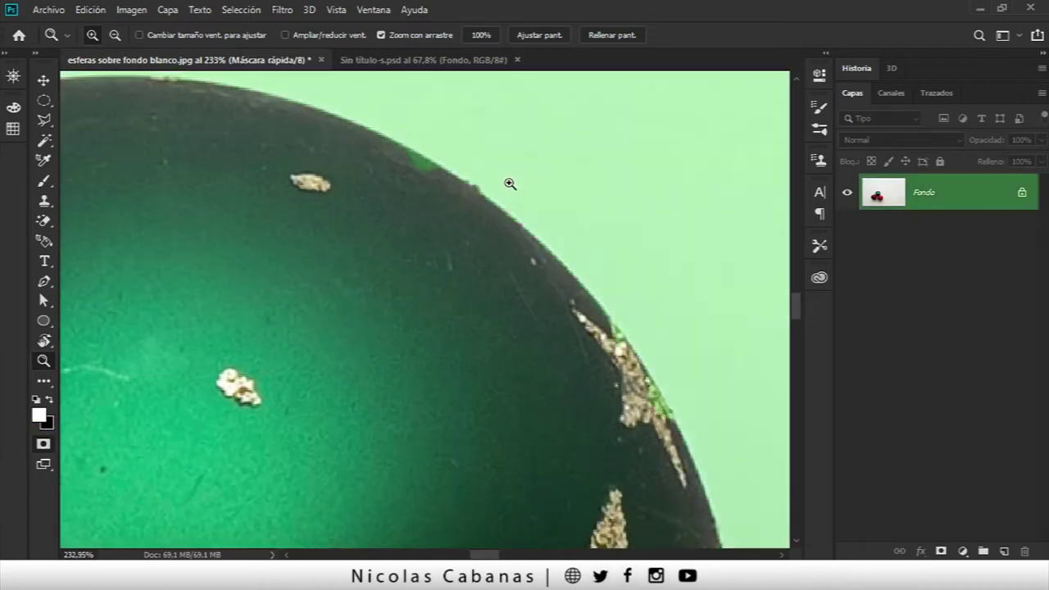
left_click_drag(510, 179, 476, 179)
mouse_move(599, 215)
left_mouse_down()
mouse_move(657, 223)
mouse_move(534, 235)
left_mouse_up()
key("q")
left_click_drag(409, 327, 440, 235)
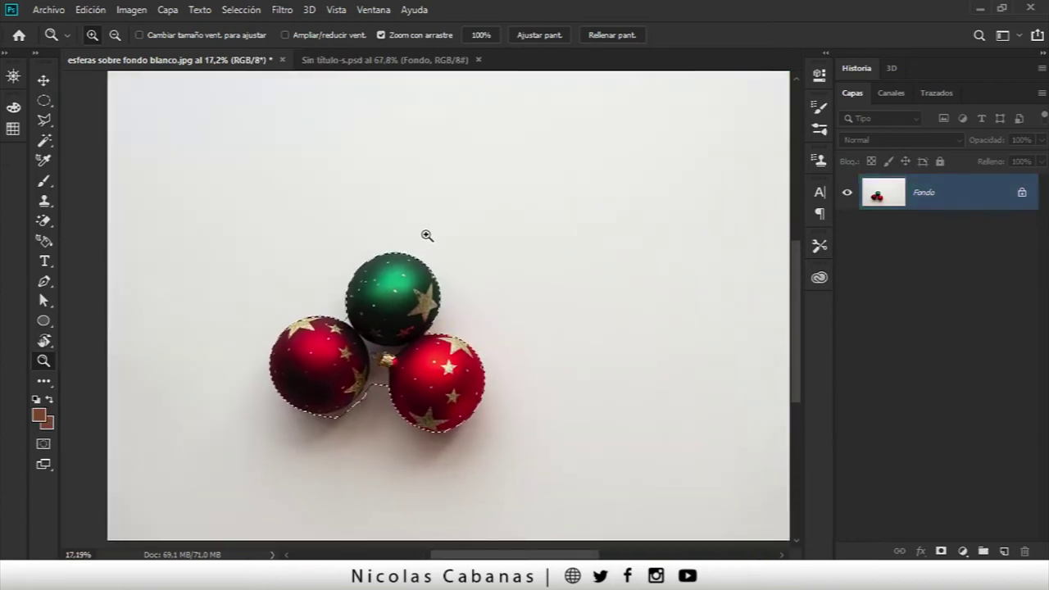
left_click(241, 9)
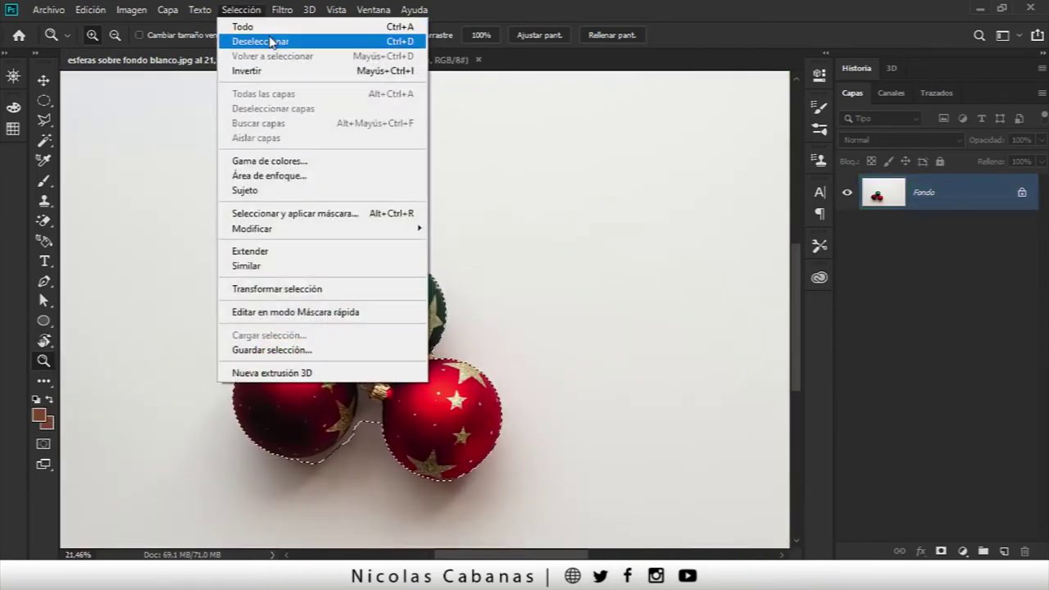
left_click(272, 41)
left_click(895, 95)
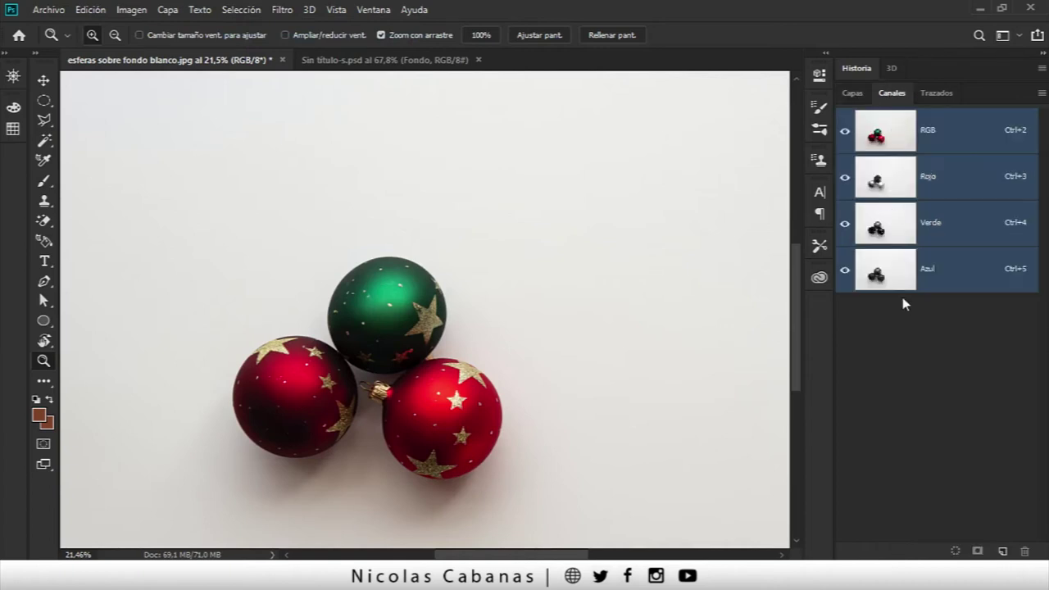
left_click(930, 270)
left_click(936, 217)
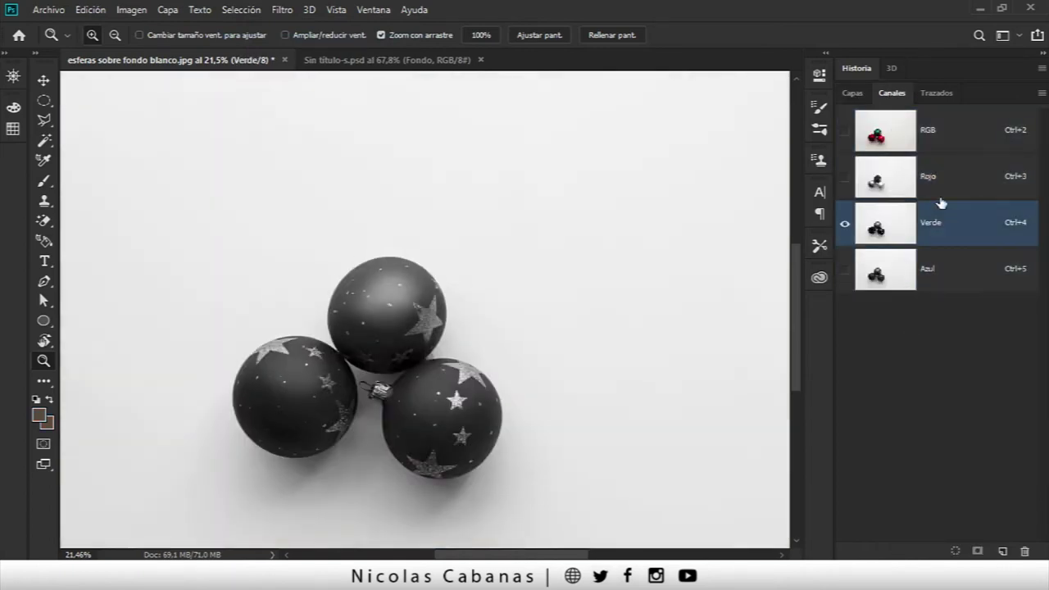
left_click(939, 195)
left_click(937, 234)
left_click(935, 271)
left_click(937, 230)
left_click(934, 182)
left_click(932, 131)
left_click(852, 93)
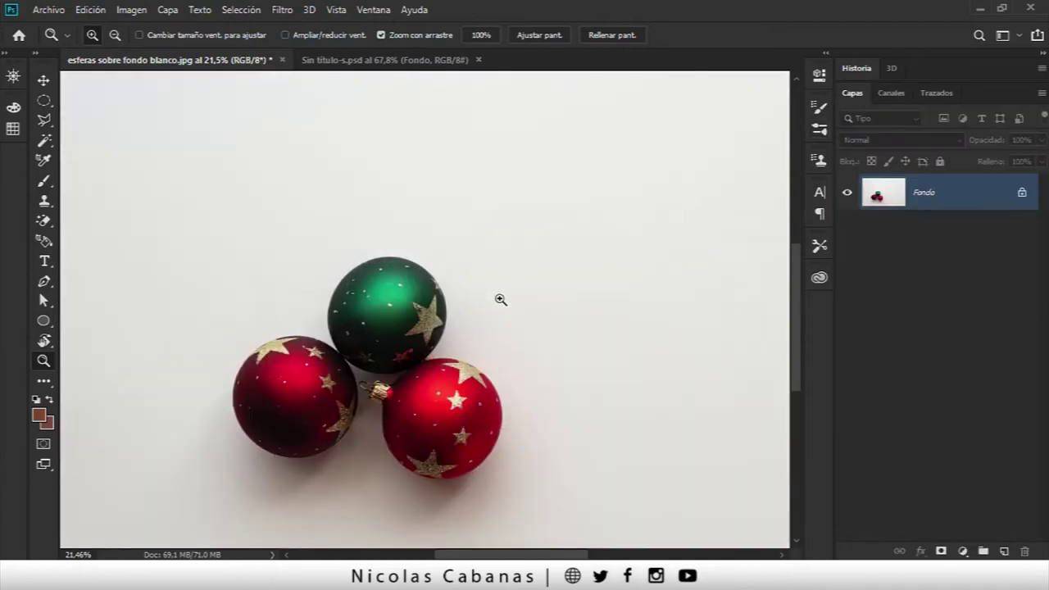
left_click_drag(445, 300, 399, 304)
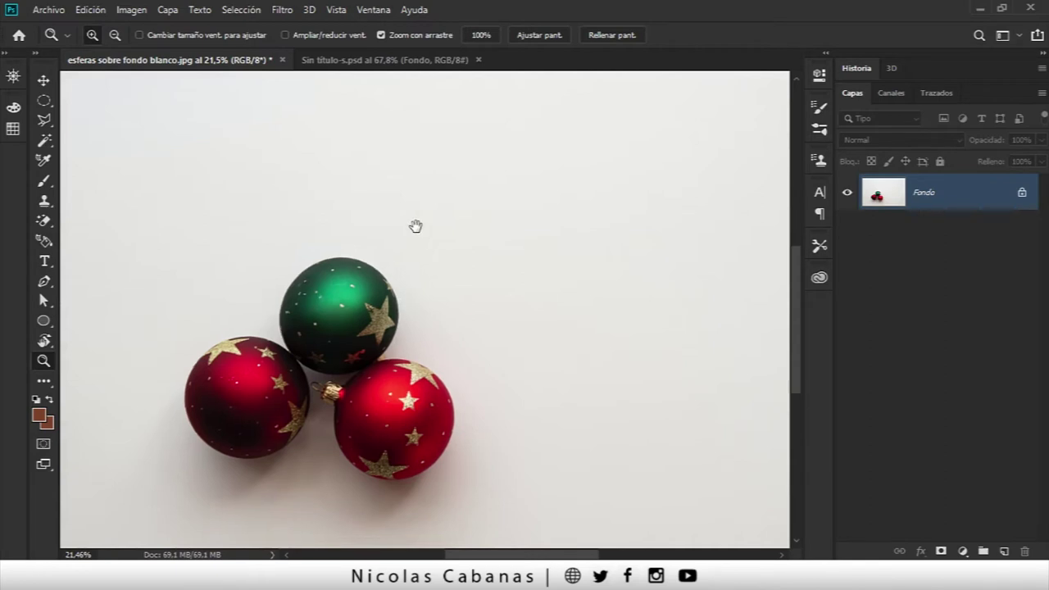
Step: Switch to the Magic Wand tool and set its Tolerance to 32
scroll(415, 224, "down", 1)
left_click_drag(418, 221, 381, 233)
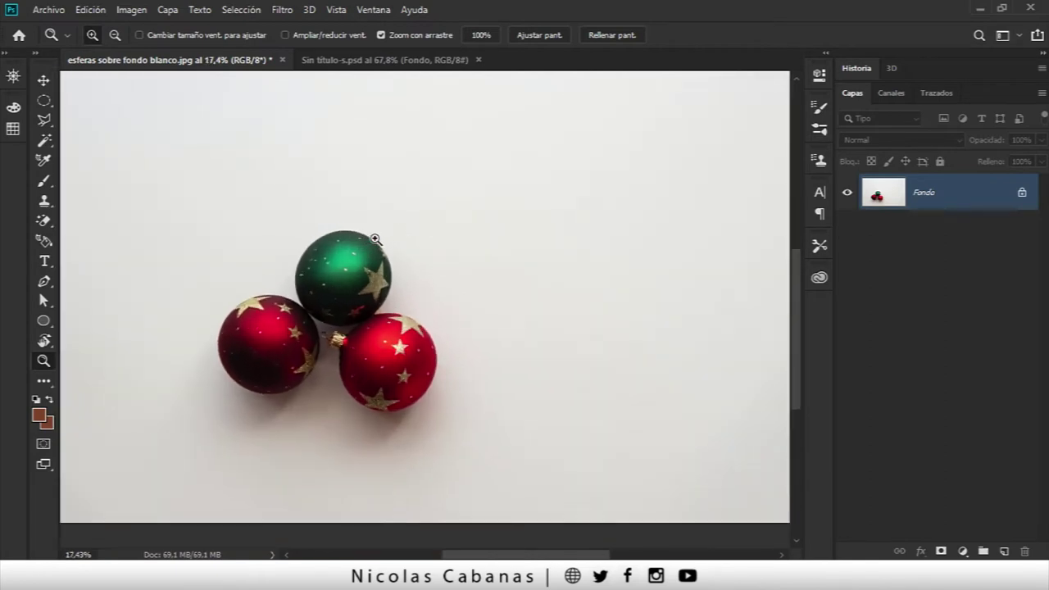
left_click(45, 141)
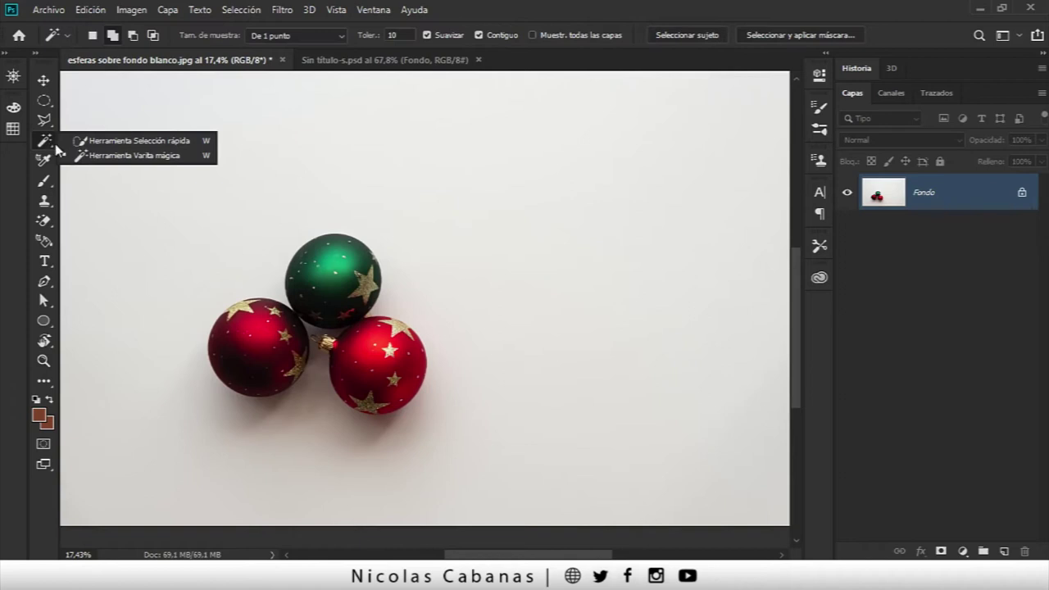
left_click(118, 155)
mouse_move(258, 260)
left_mouse_down()
mouse_move(264, 247)
mouse_move(270, 256)
left_mouse_up()
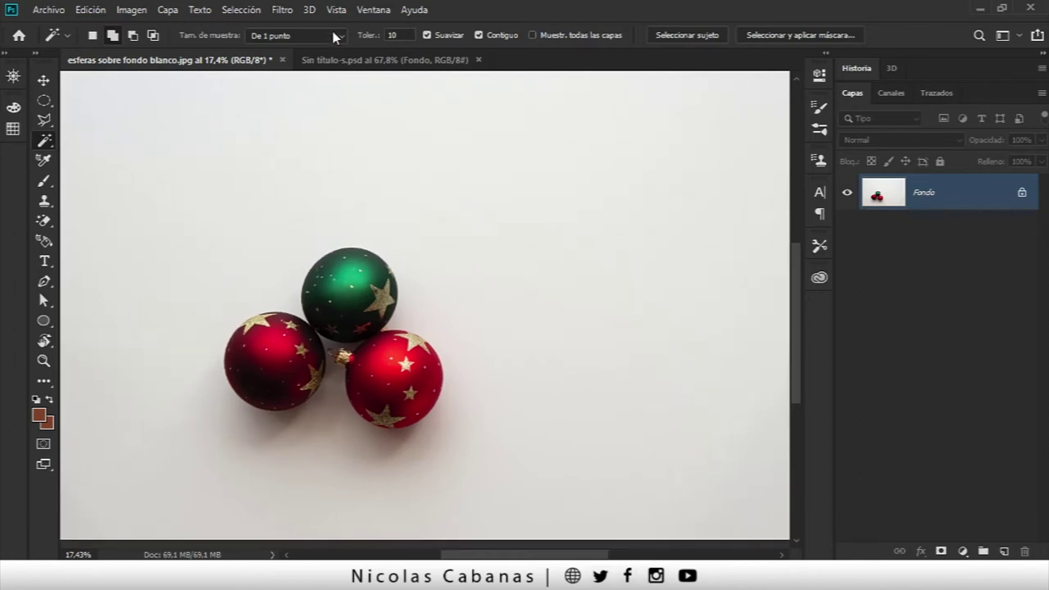
type("32")
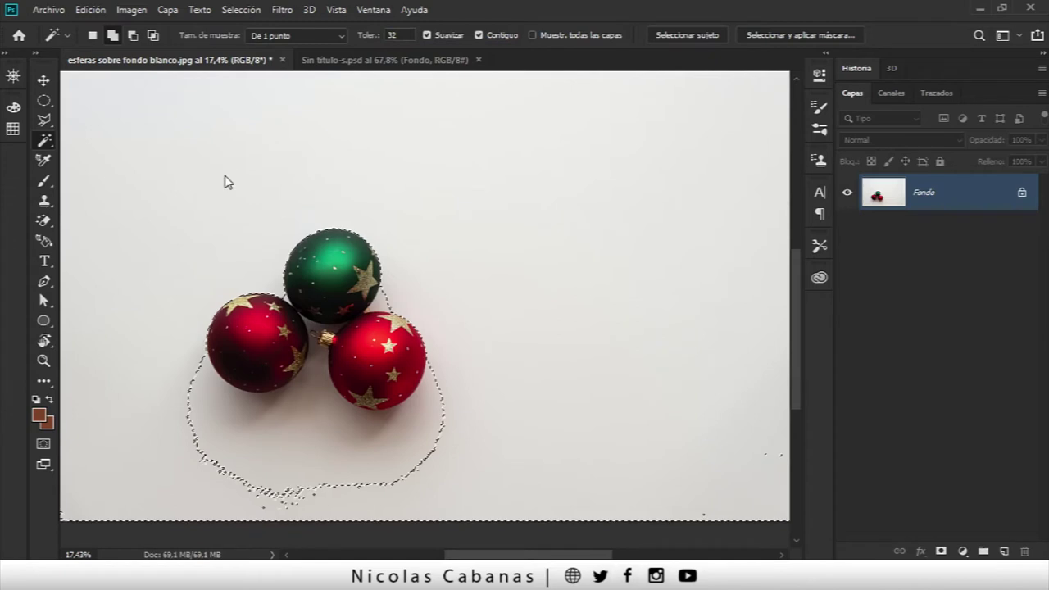
Step: Reselect the white background so it hugs the baubles more tightly
mouse_move(246, 408)
left_mouse_down()
mouse_move(260, 353)
mouse_move(292, 383)
left_mouse_up()
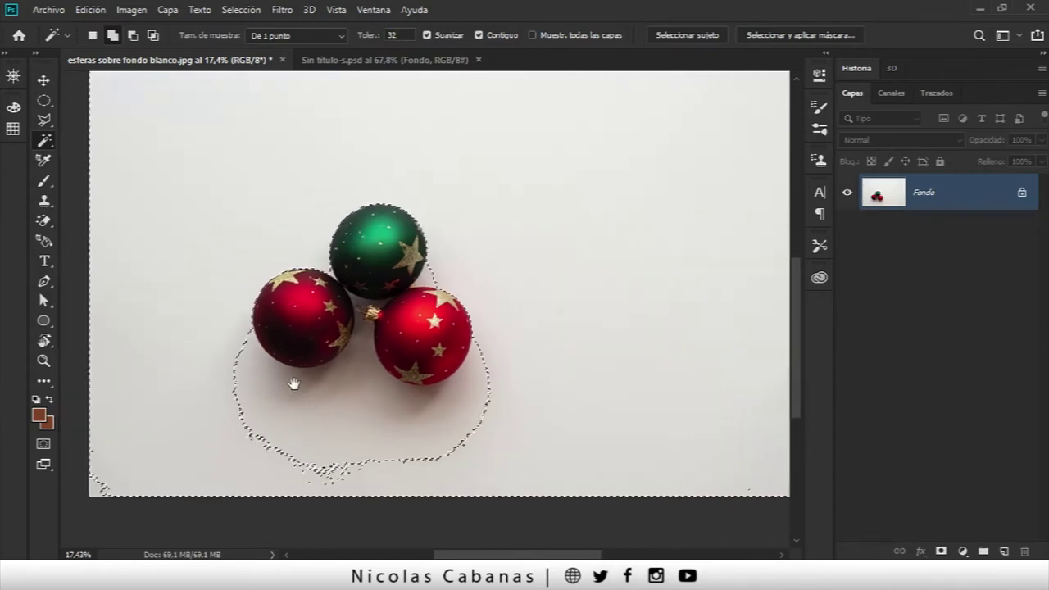
left_click(110, 491, "shift")
mouse_move(625, 231)
left_mouse_down()
mouse_move(445, 293)
mouse_move(400, 283)
mouse_move(405, 274)
mouse_move(541, 274)
left_mouse_up()
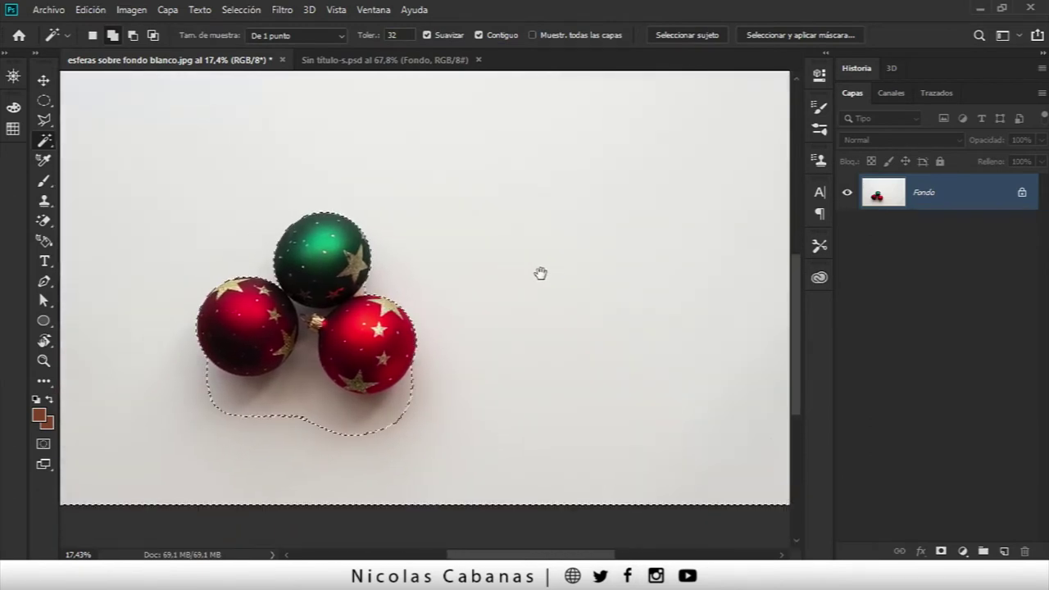
Step: Scroll around the ornaments to inspect the background selection's edge
scroll(259, 354, "up", 2)
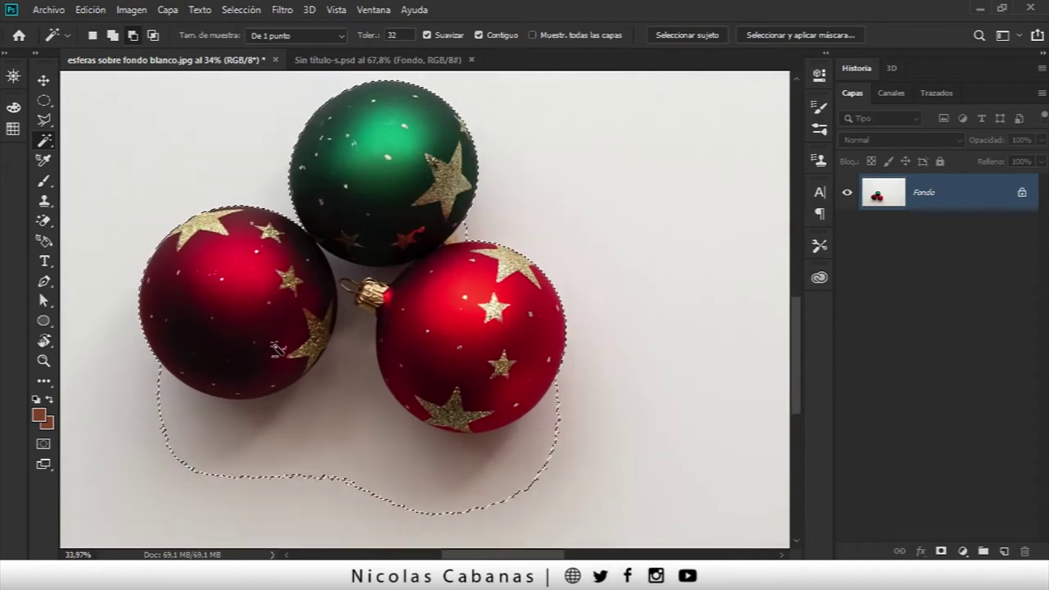
scroll(277, 350, "up", 2)
scroll(409, 257, "up", 3)
scroll(467, 250, "down", 3)
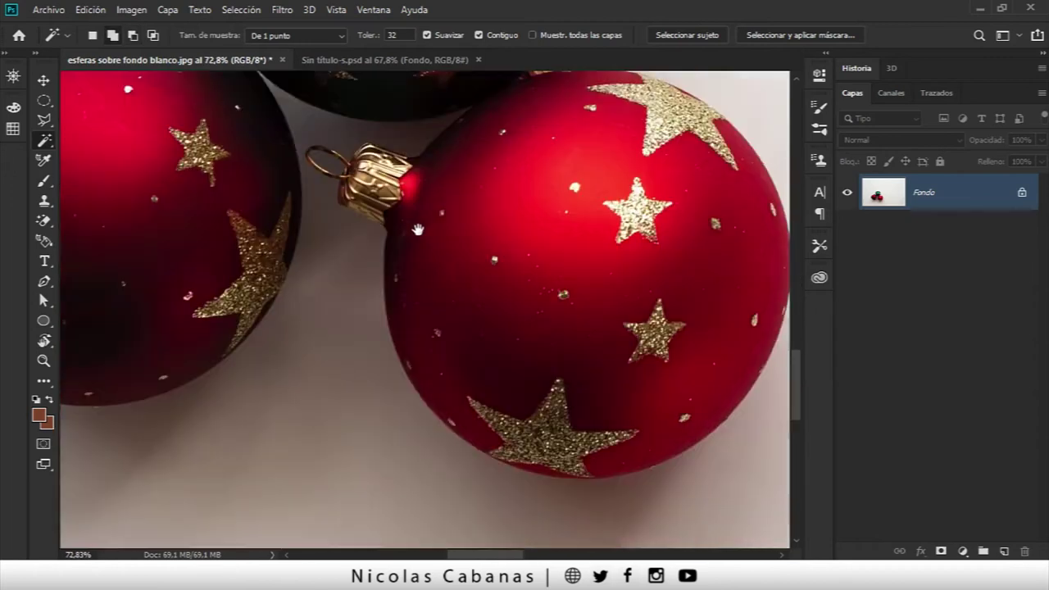
scroll(311, 417, "down", 2)
scroll(311, 417, "left", 3)
scroll(471, 370, "down", 3)
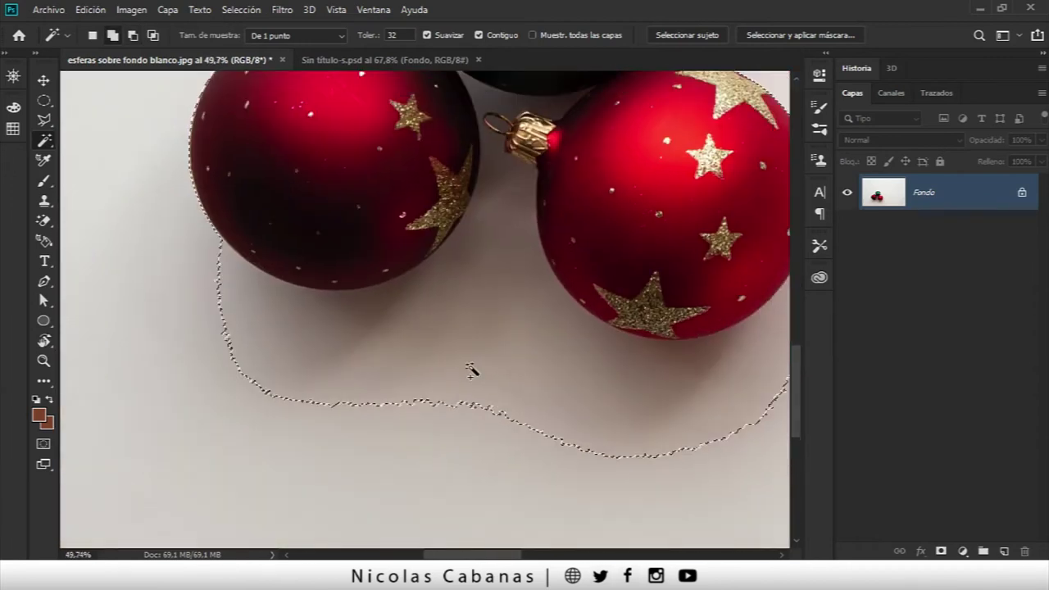
scroll(246, 250, "up", 2)
scroll(213, 264, "up", 2)
scroll(225, 275, "up", 2)
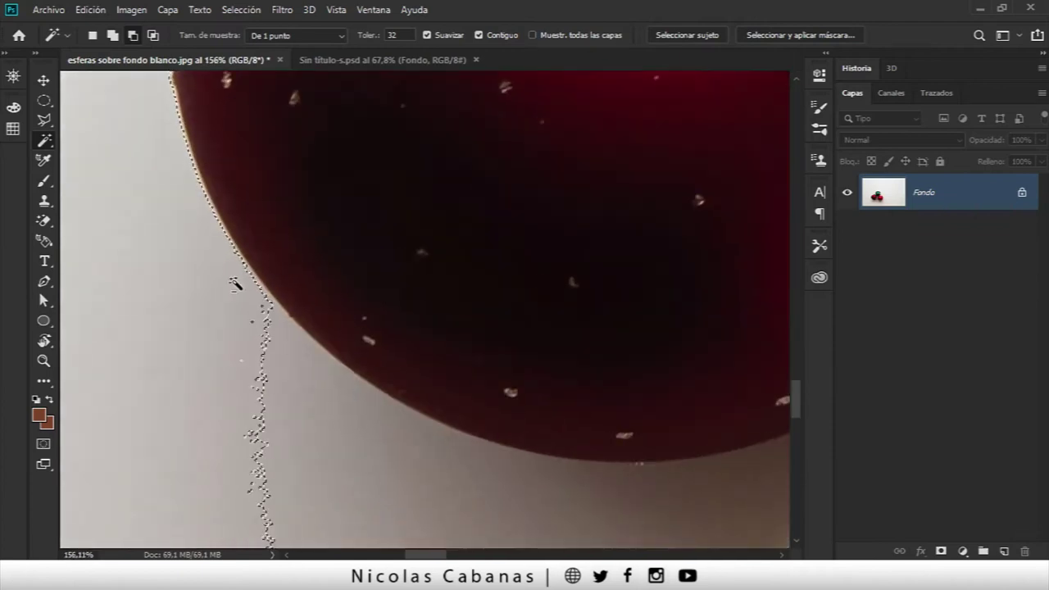
scroll(234, 284, "up", 2)
scroll(234, 286, "up", 1)
scroll(291, 283, "down", 1)
scroll(291, 287, "down", 2)
scroll(292, 300, "down", 2)
scroll(294, 309, "down", 1)
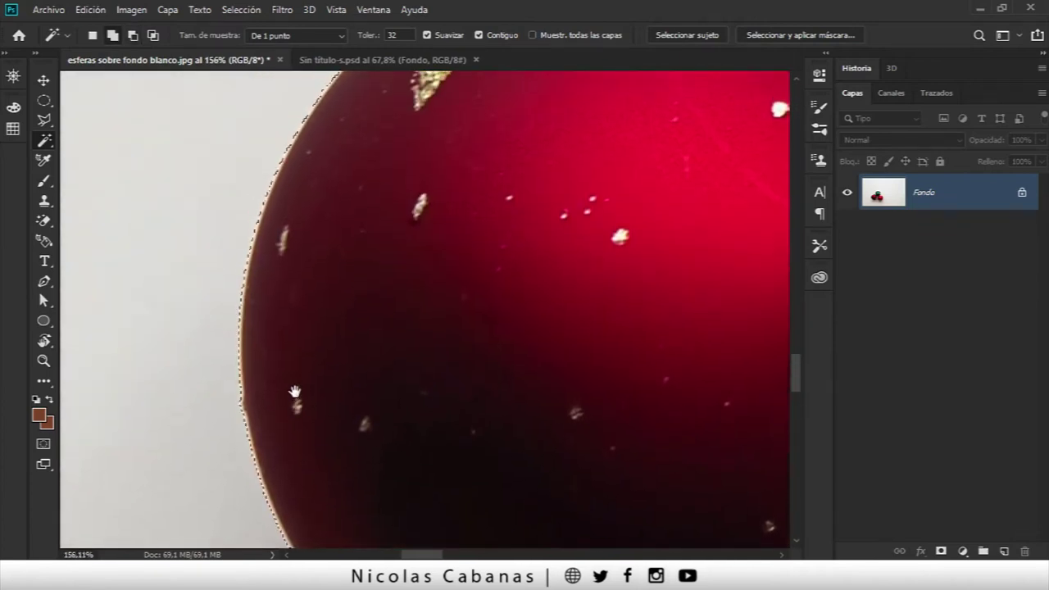
scroll(345, 246, "down", 2)
scroll(394, 205, "down", 1)
scroll(424, 173, "down", 1)
scroll(434, 176, "up", 2)
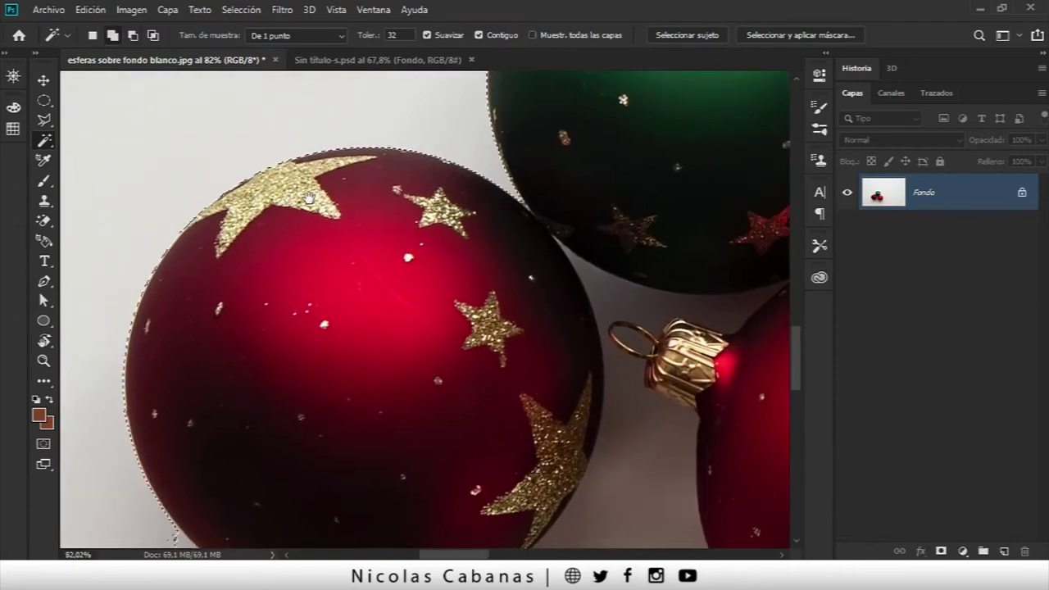
scroll(476, 193, "up", 1)
scroll(495, 201, "up", 2)
scroll(426, 188, "down", 1)
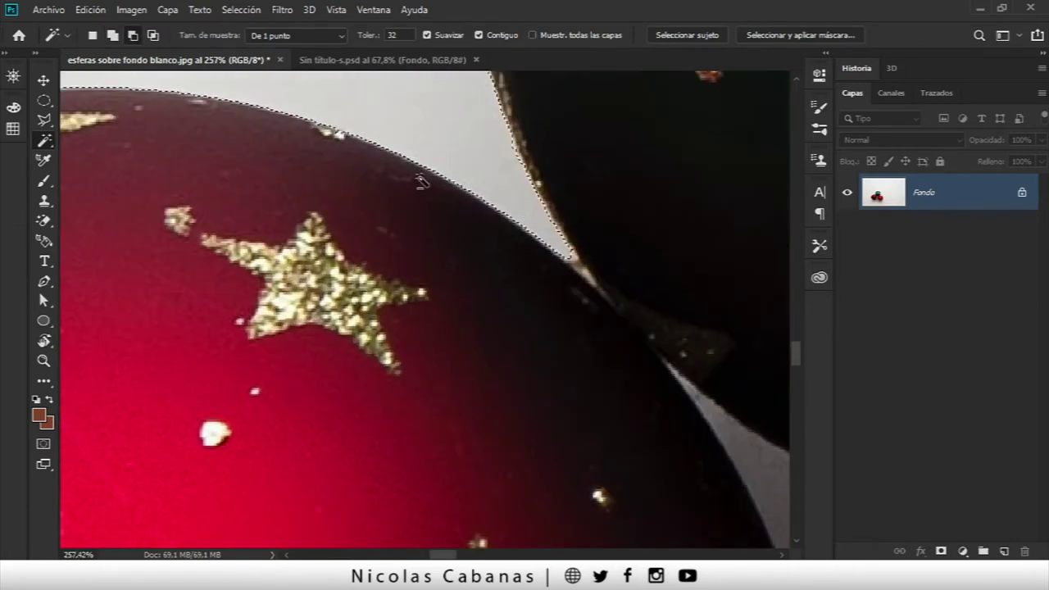
scroll(336, 170, "up", 1)
Step: Deselect, then select the background along the red bauble's top edge
left_click_drag(266, 210, 454, 227)
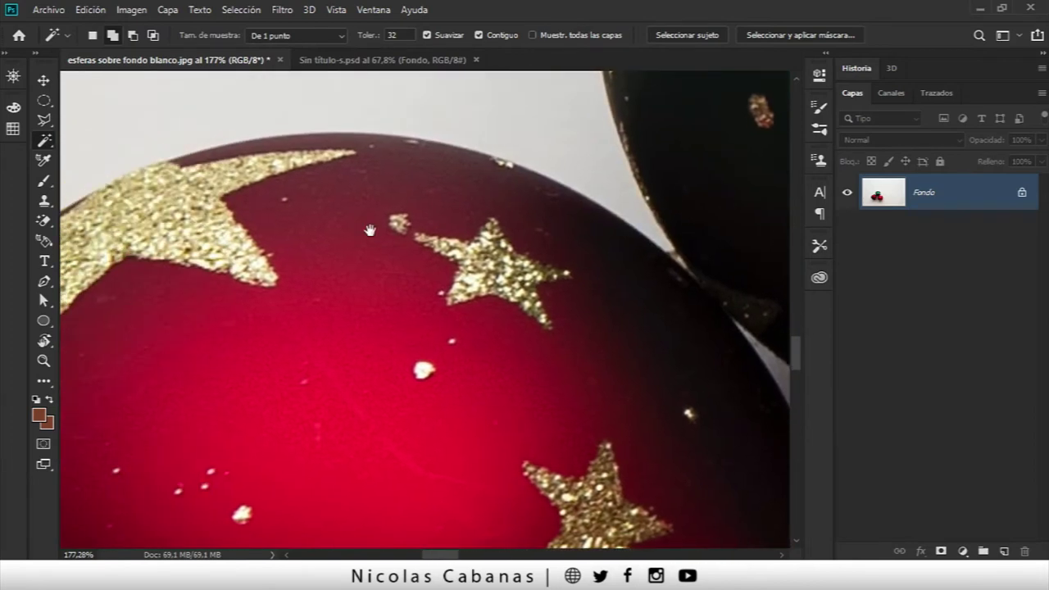
key("ctrl+d")
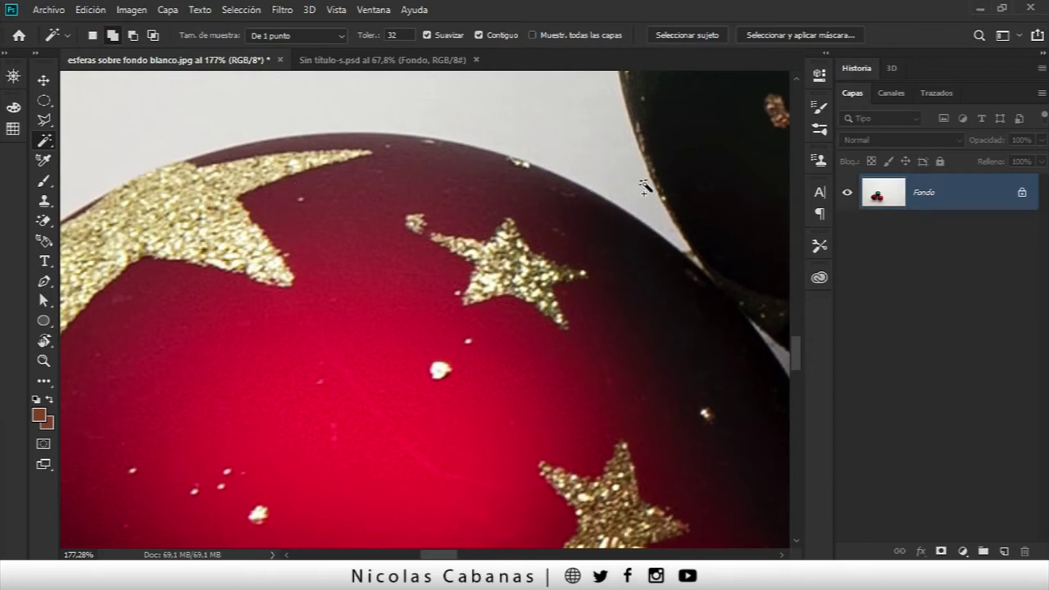
left_click(567, 174)
Step: Add the shadows below and between the baubles and the gap between the red baubles
mouse_move(483, 343)
left_mouse_down()
mouse_move(508, 290)
mouse_move(345, 426)
left_mouse_up()
key("z")
scroll(307, 475, "down", 2)
mouse_move(307, 476)
left_mouse_down()
mouse_move(267, 364)
mouse_move(569, 306)
mouse_move(386, 304)
mouse_move(442, 292)
left_mouse_up()
key("w")
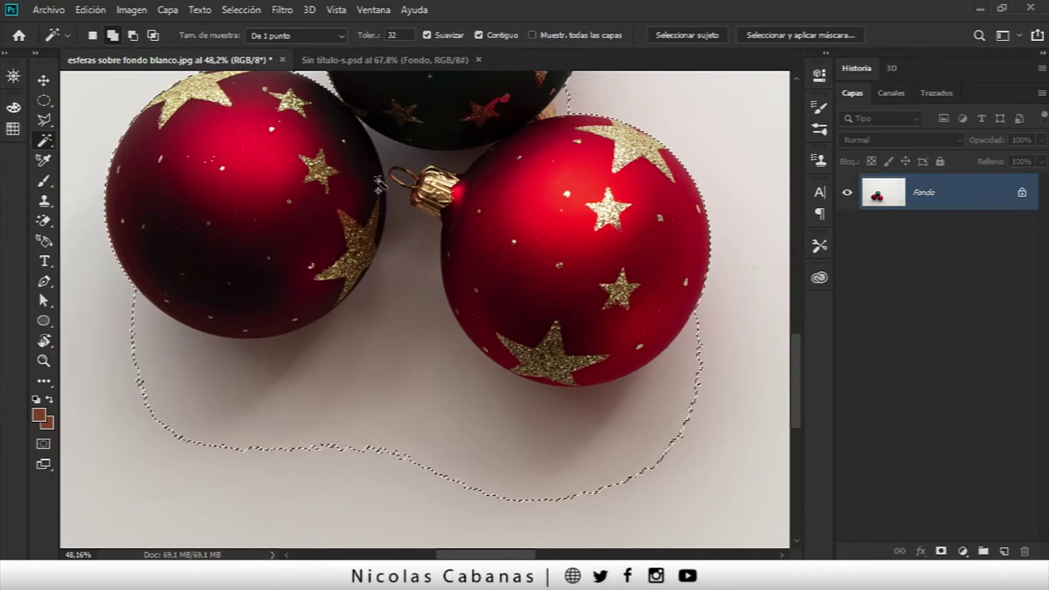
left_click(384, 418, "alt")
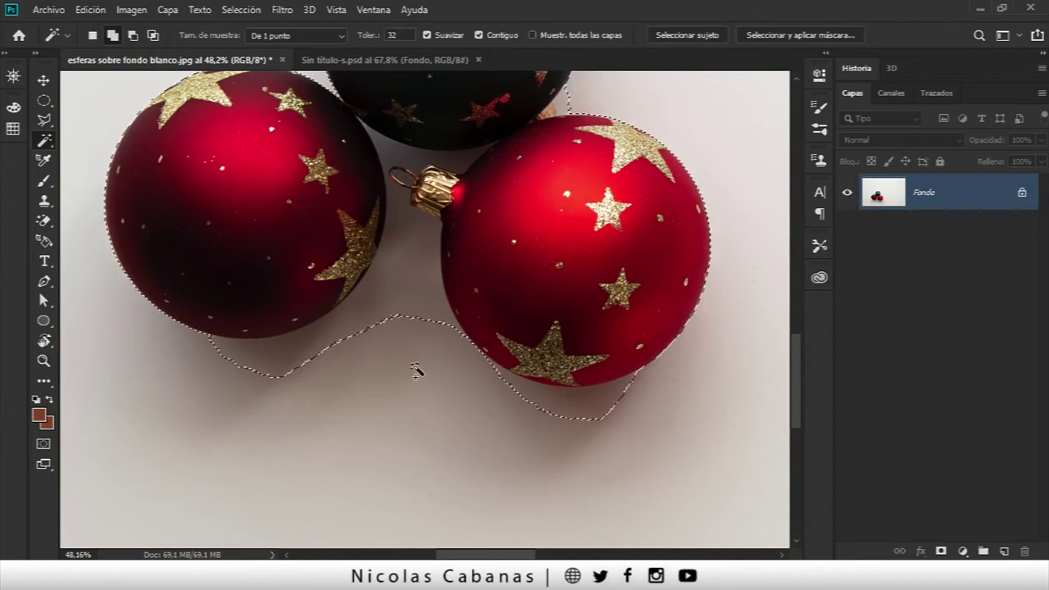
left_click(546, 400, "alt")
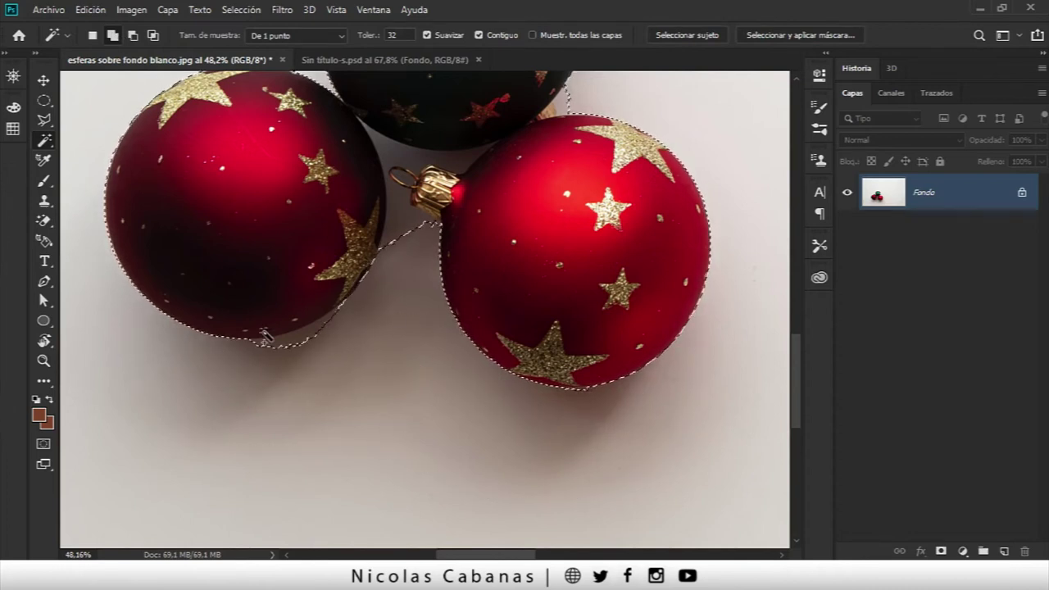
left_click(406, 250, "alt")
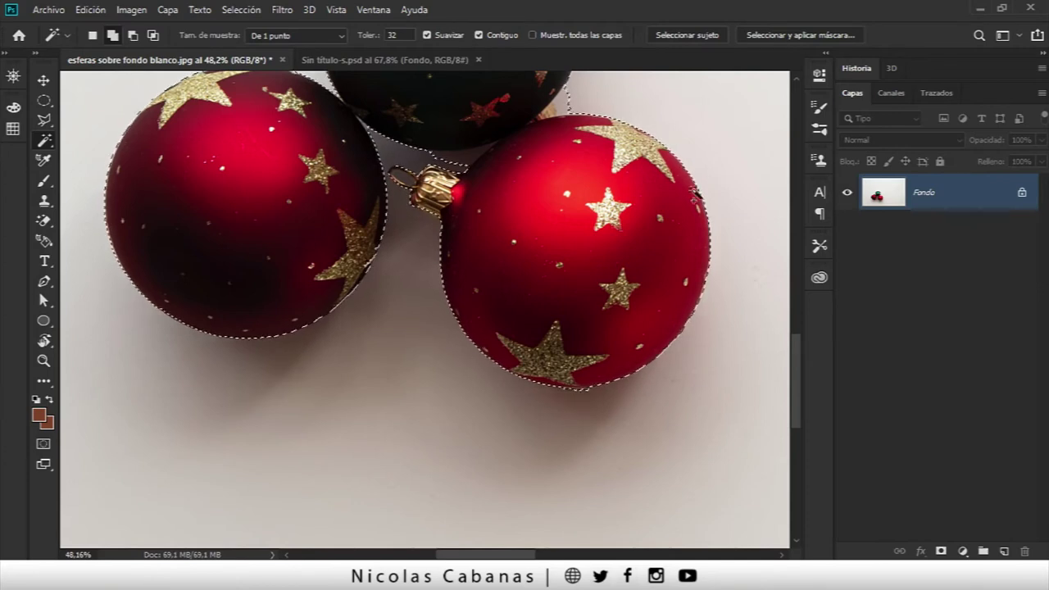
Step: Add the grey gap by the gold cap, undo the accidental brown fill, set Tolerance to 10
scroll(408, 143, "up", 3)
scroll(409, 143, "up", 3)
scroll(408, 144, "up", 4)
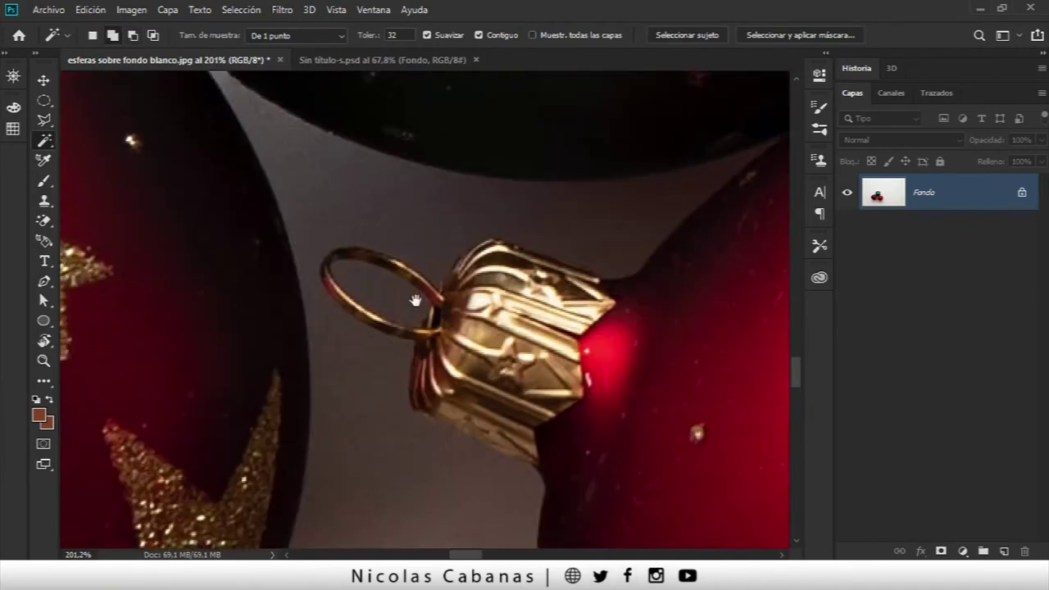
left_click_drag(416, 301, 492, 274)
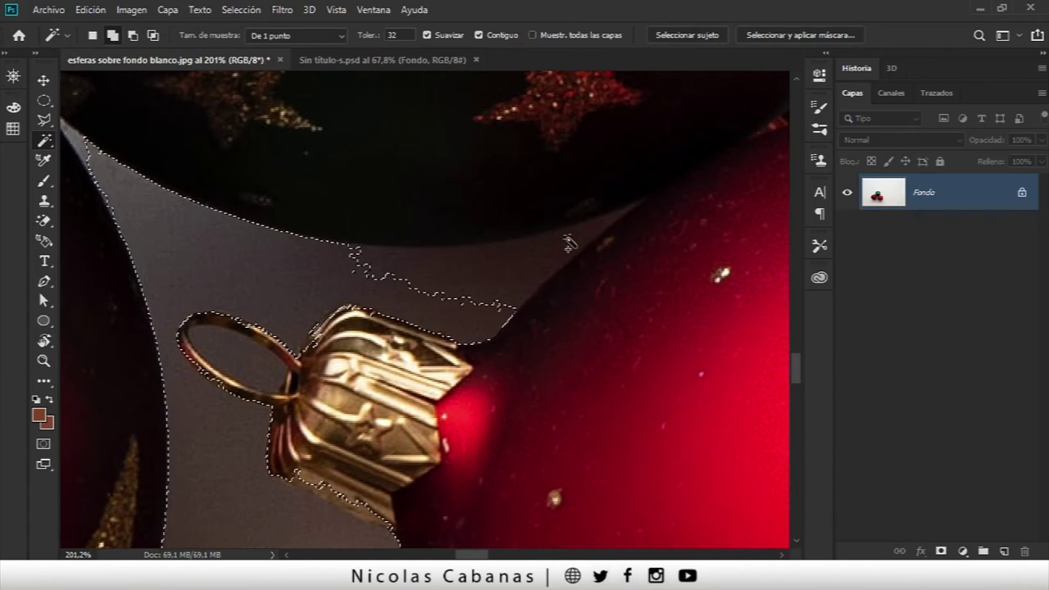
left_click(427, 285, "shift")
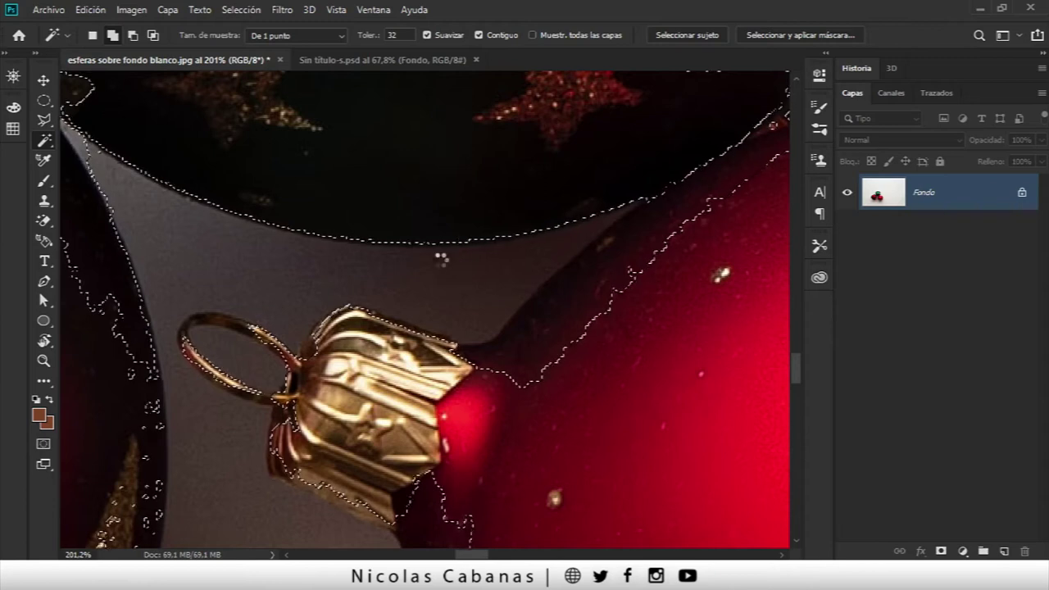
key("alt+BackSpace")
key("ctrl+z")
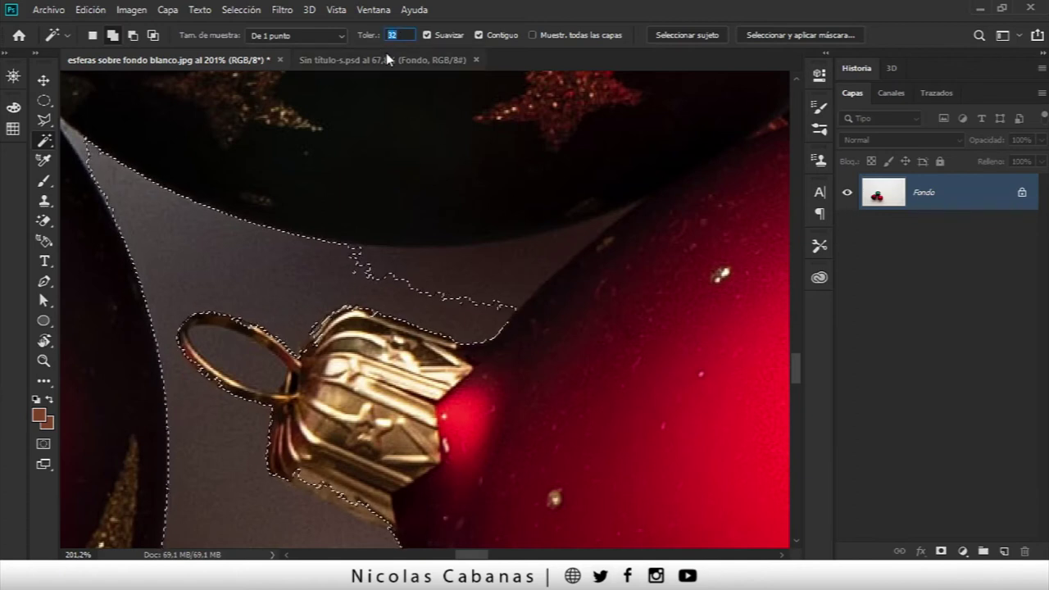
type("10")
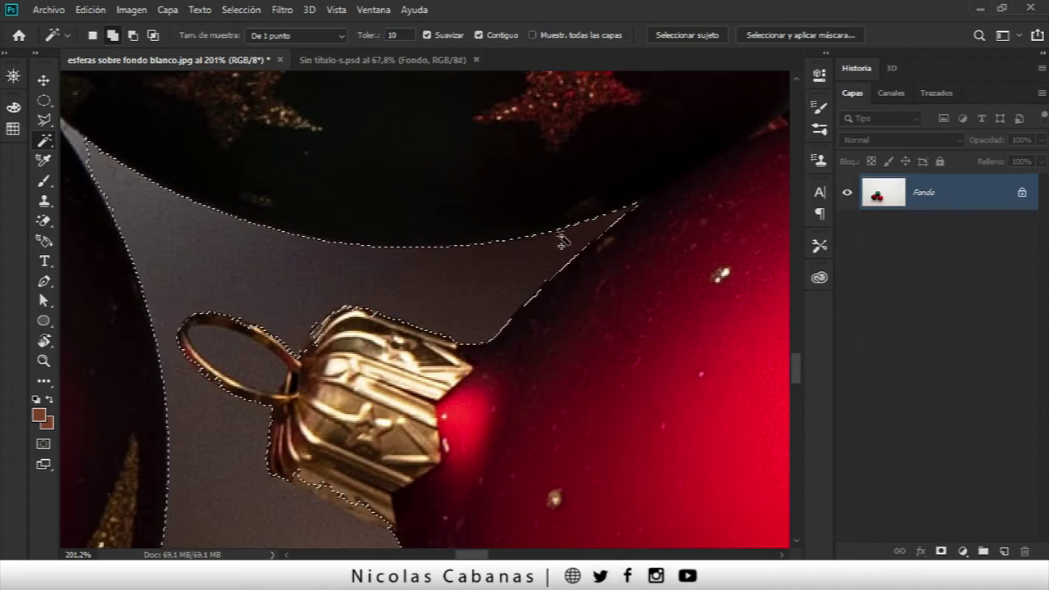
left_click_drag(178, 145, 380, 302)
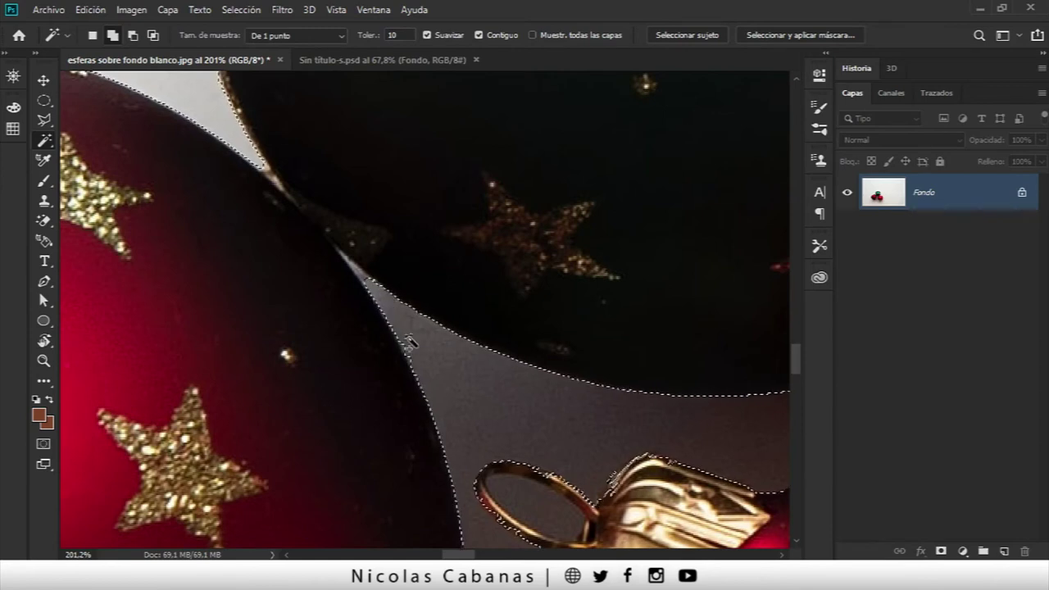
scroll(376, 255, "down", 5)
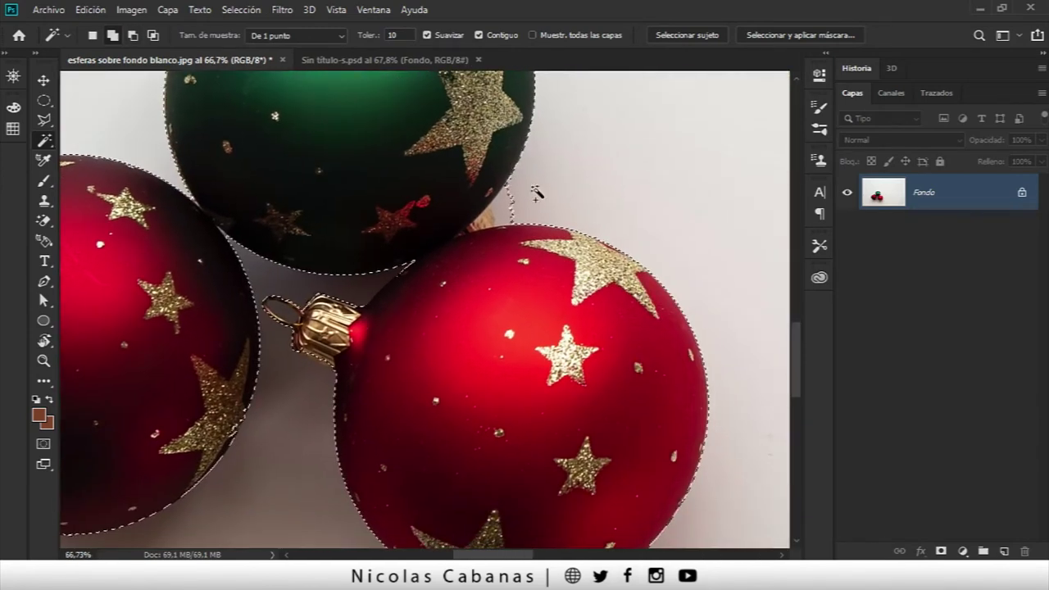
scroll(539, 191, "up", 3)
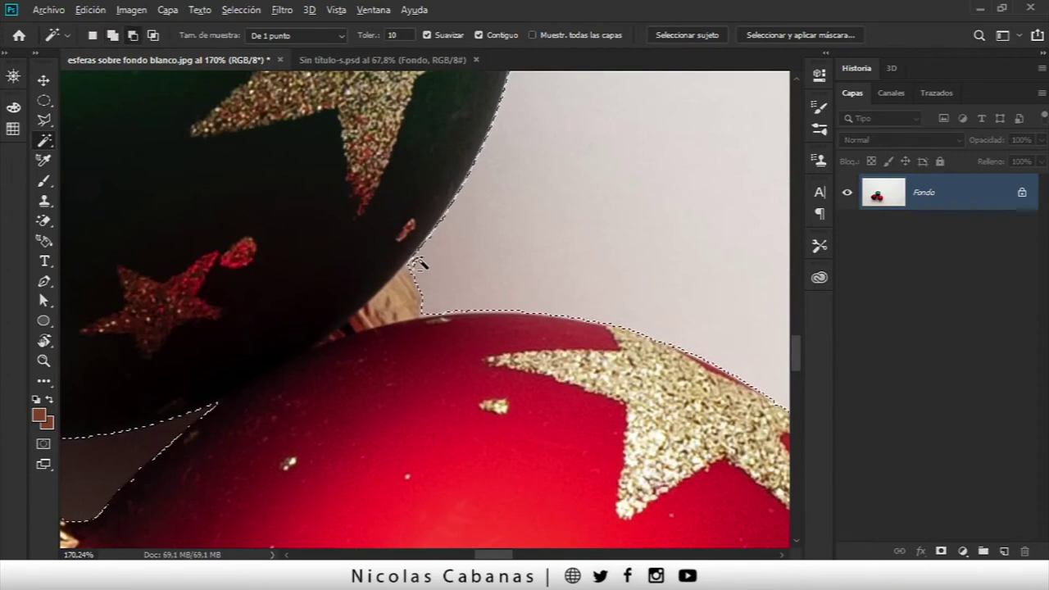
scroll(413, 266, "up", 3)
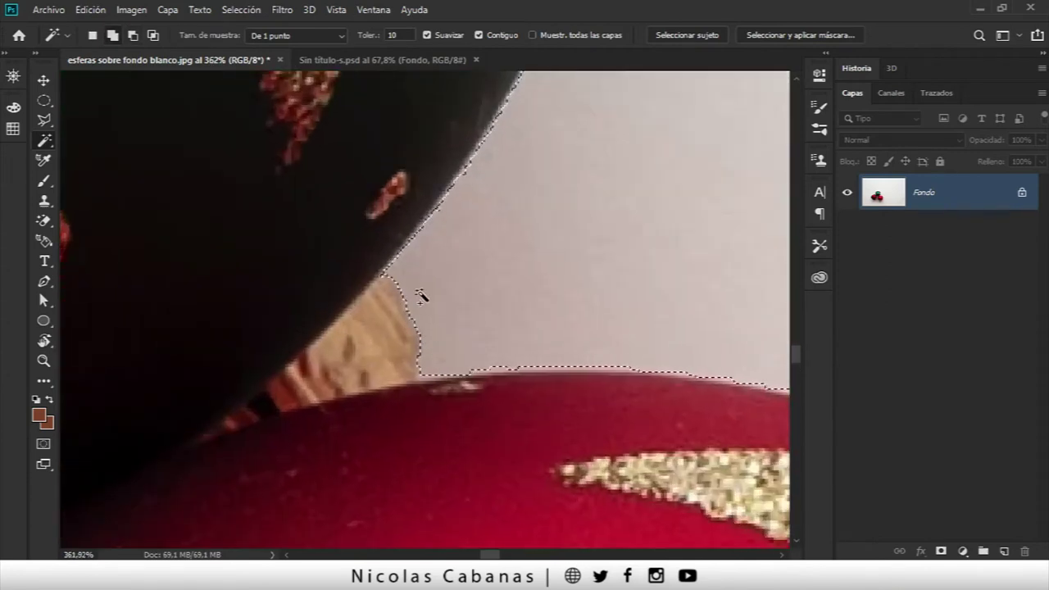
scroll(419, 298, "down", 1)
scroll(459, 319, "down", 2)
scroll(373, 290, "down", 1)
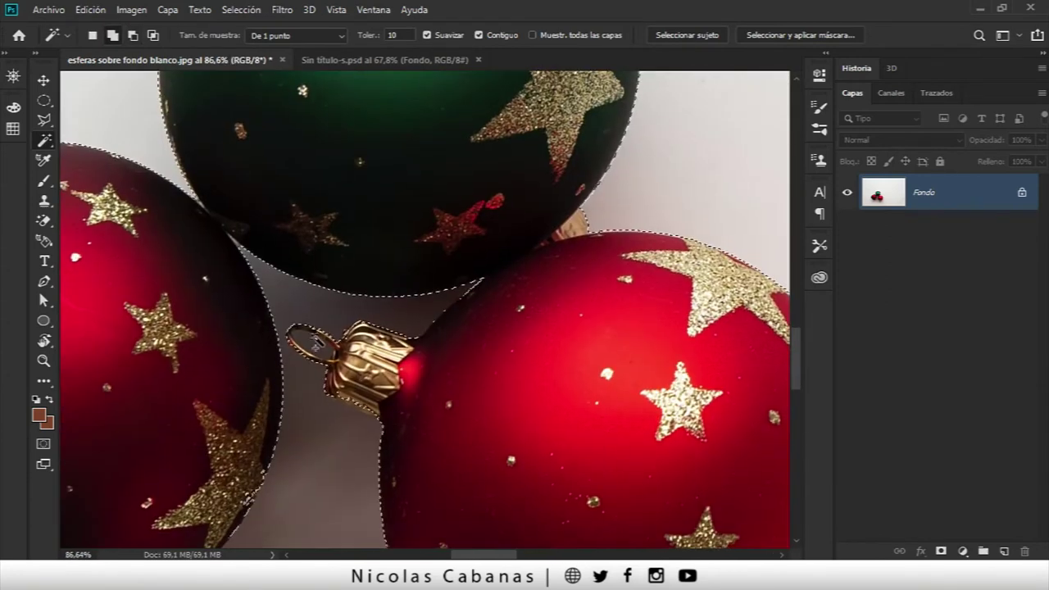
scroll(353, 344, "up", 1)
scroll(346, 339, "up", 2)
scroll(312, 358, "up", 1)
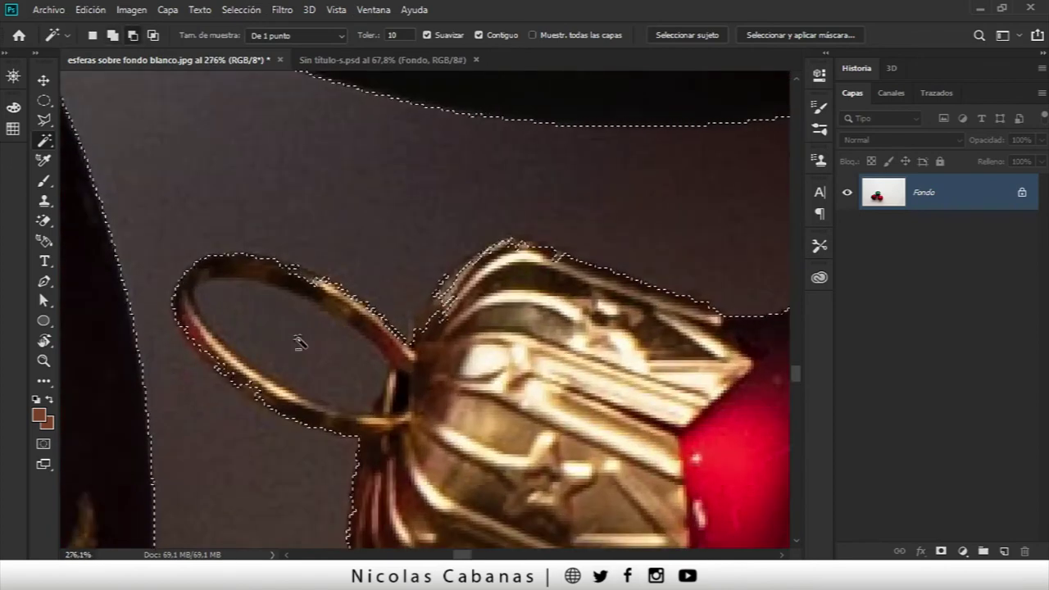
scroll(328, 312, "down", 2)
scroll(295, 180, "up", 1)
left_click(133, 36)
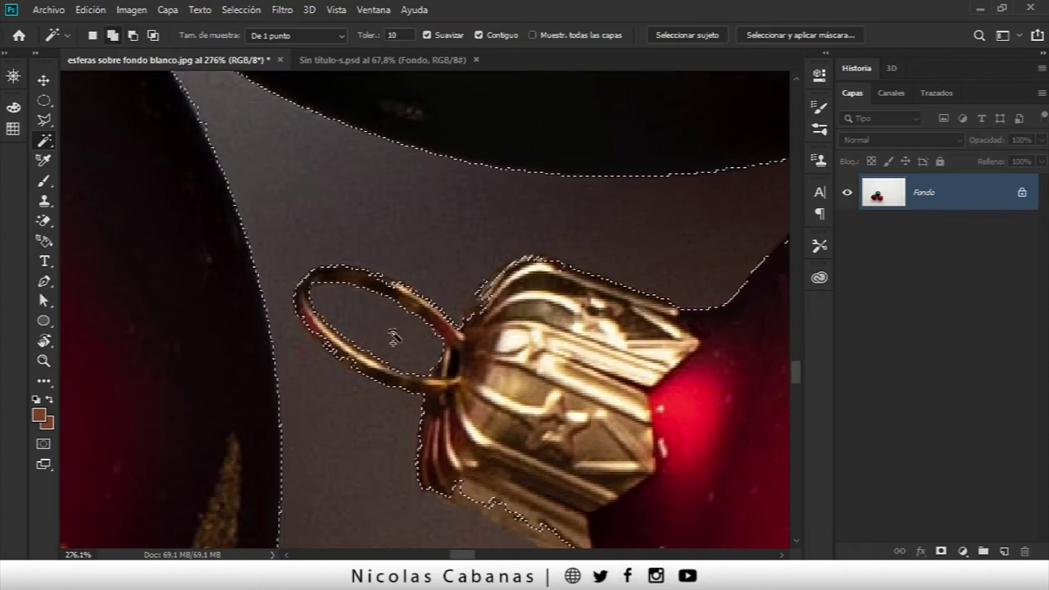
scroll(395, 333, "down", 1)
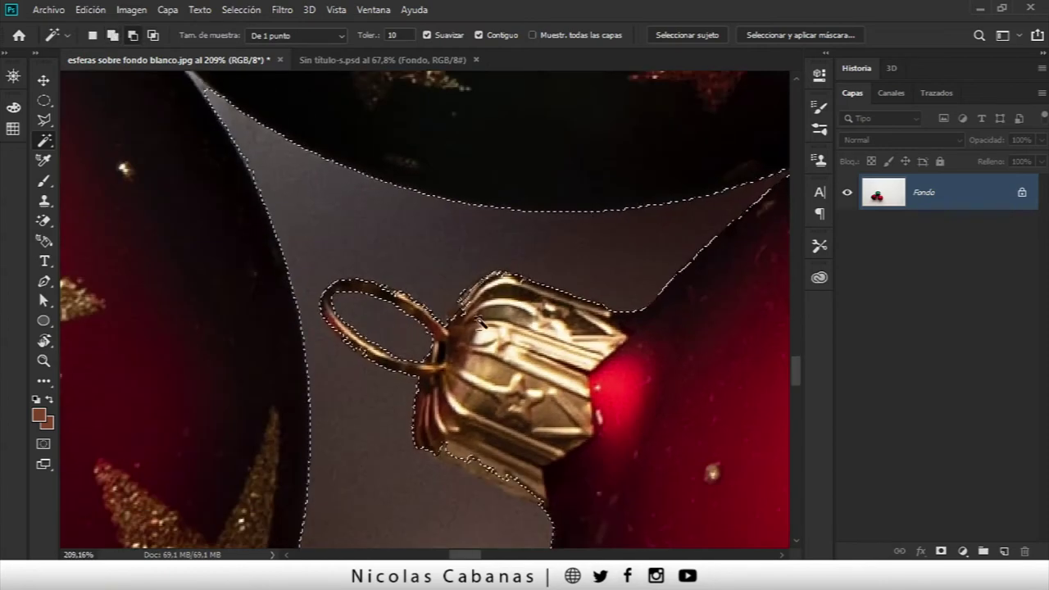
scroll(410, 325, "up", 2)
scroll(333, 324, "down", 1)
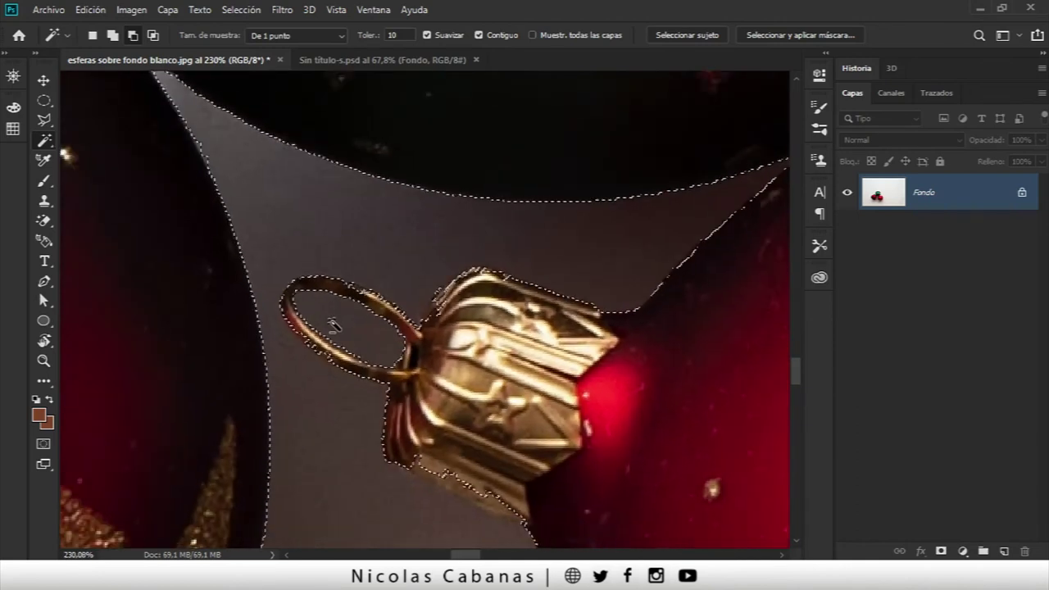
scroll(340, 327, "down", 1)
scroll(354, 329, "down", 1)
scroll(354, 330, "down", 1)
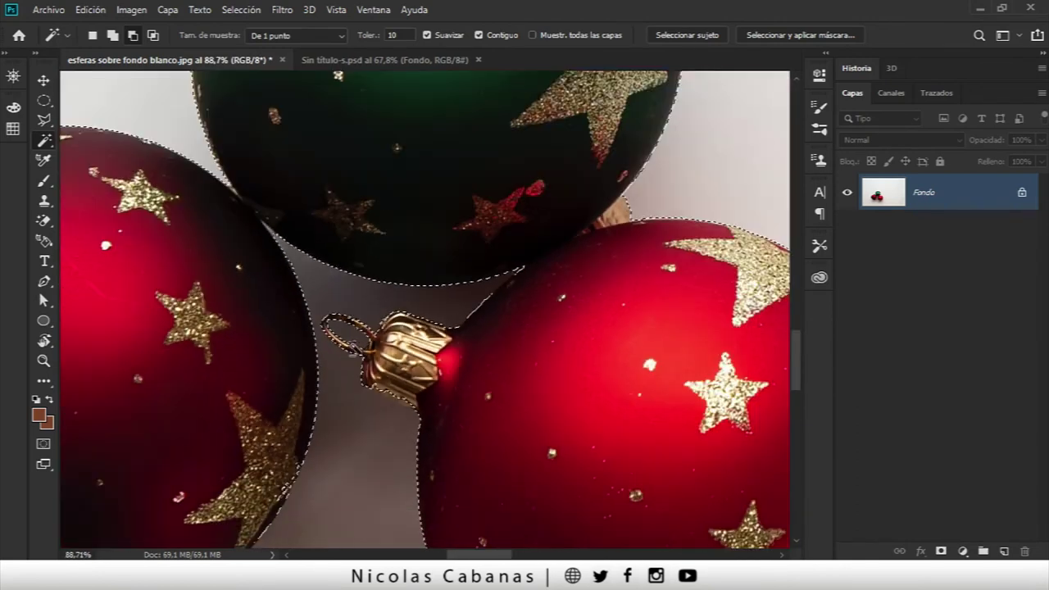
scroll(354, 331, "down", 1)
scroll(354, 332, "down", 1)
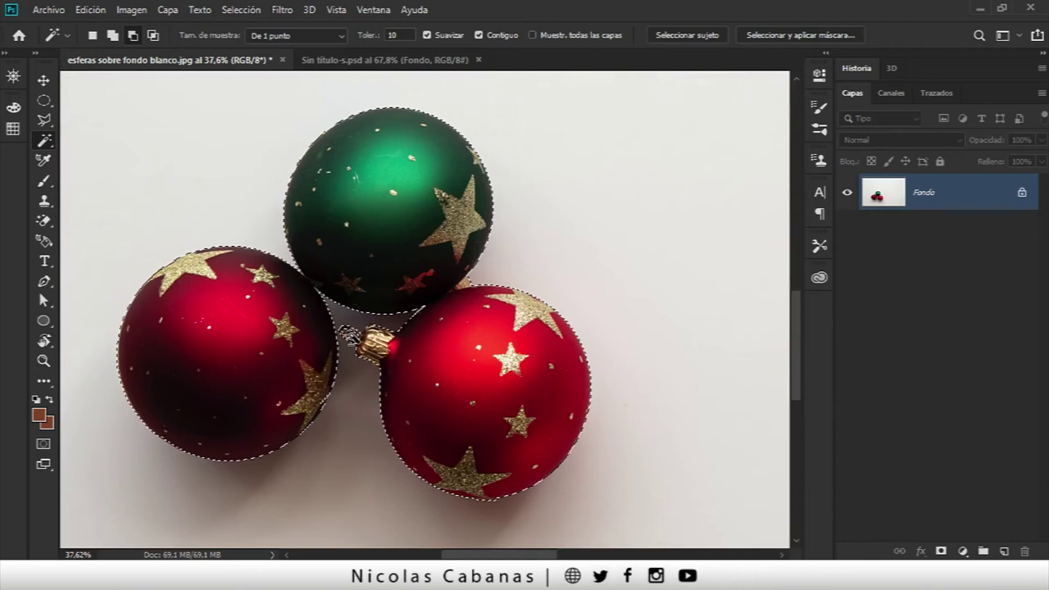
scroll(319, 361, "up", 1)
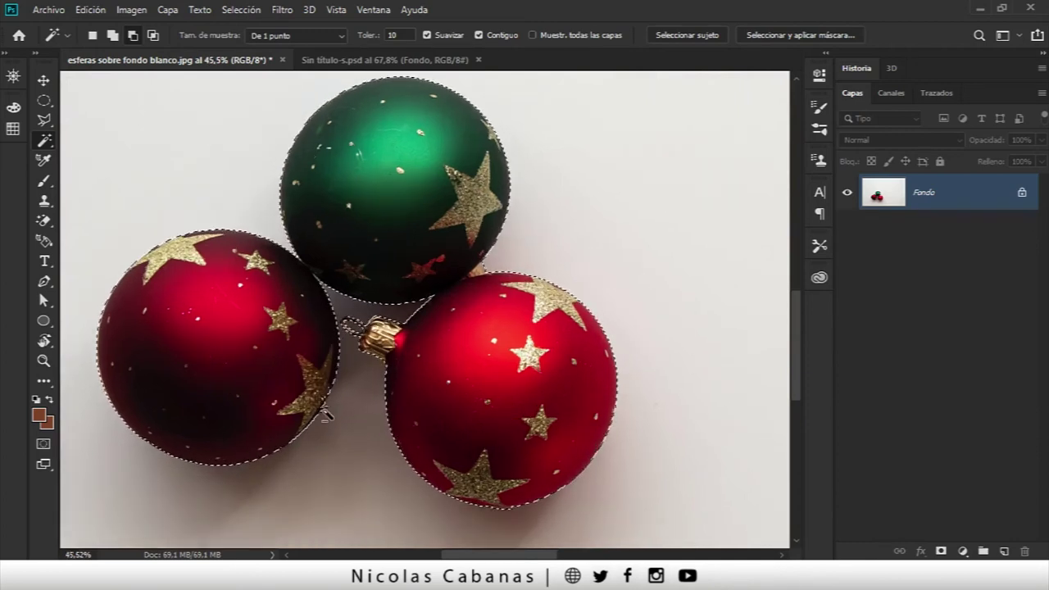
scroll(318, 349, "up", 1)
scroll(318, 311, "up", 1)
scroll(318, 254, "up", 1)
left_click_drag(318, 246, 404, 187)
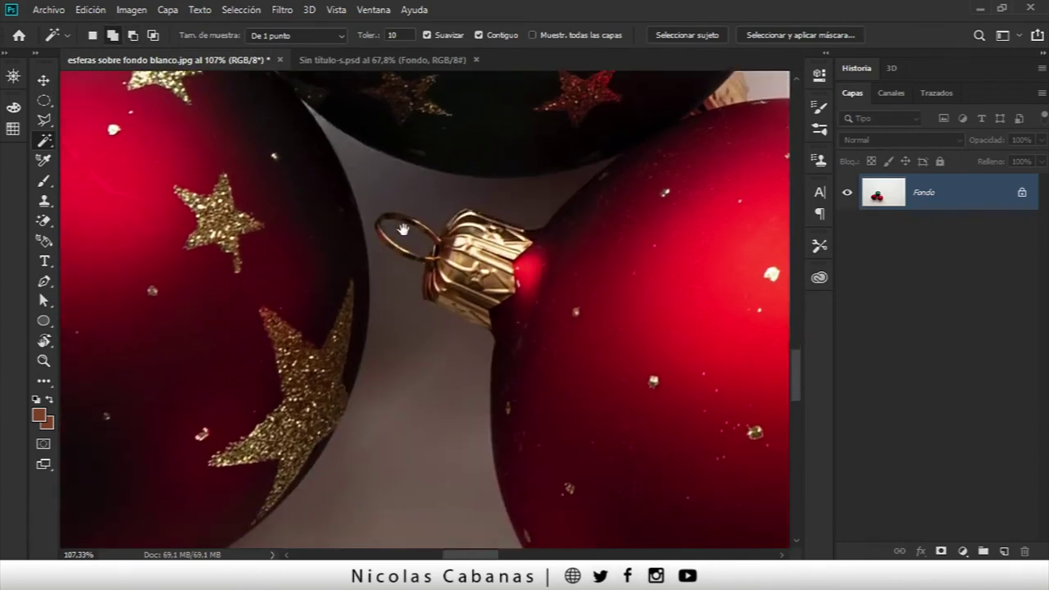
Step: Show the selection as a Quick Mask and bring the left bauble's lower part into view
left_click(44, 445)
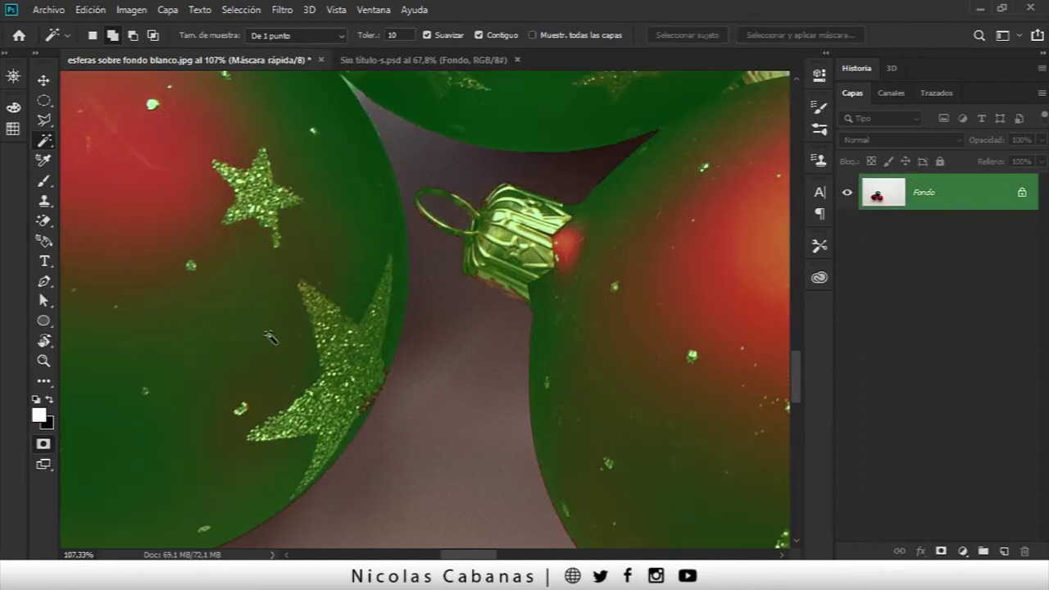
left_click_drag(308, 428, 305, 376)
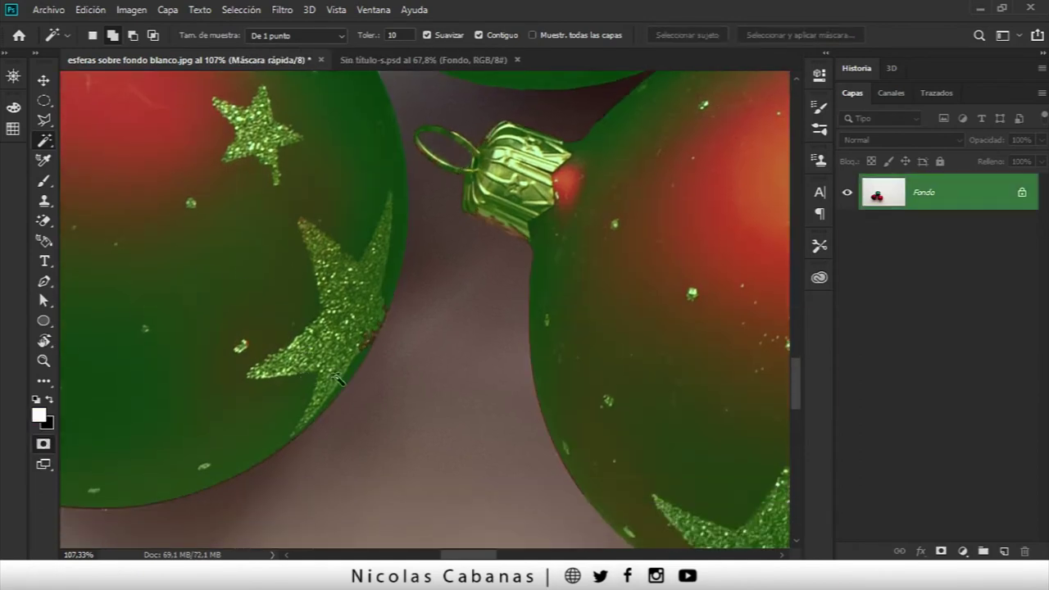
scroll(336, 379, "up", 1)
scroll(349, 370, "up", 4)
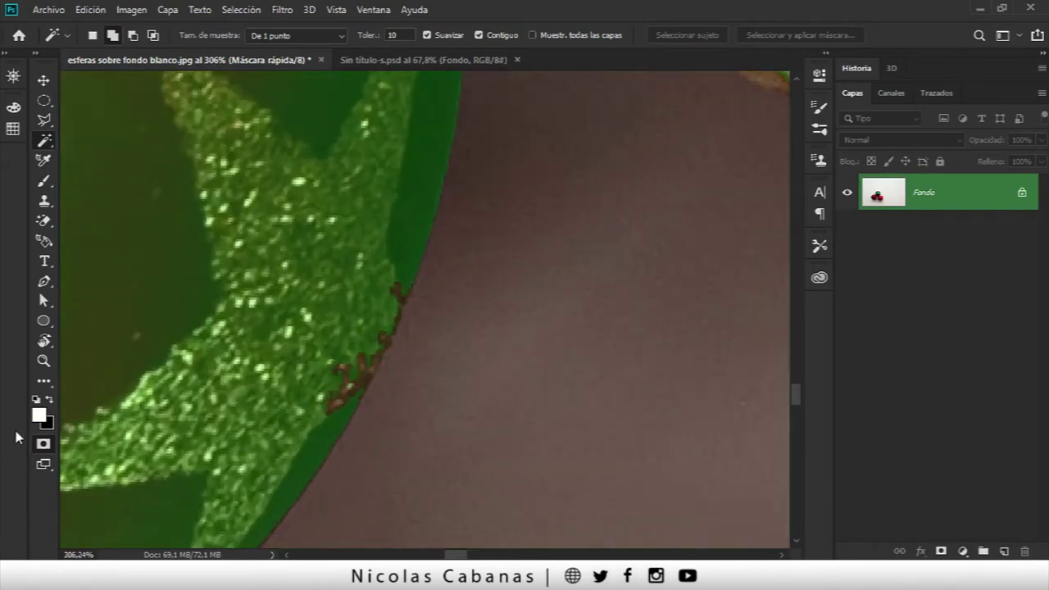
Step: Set up a 28 px Brush painting in black, undoing the stray dab
left_click(45, 182)
left_click(159, 182)
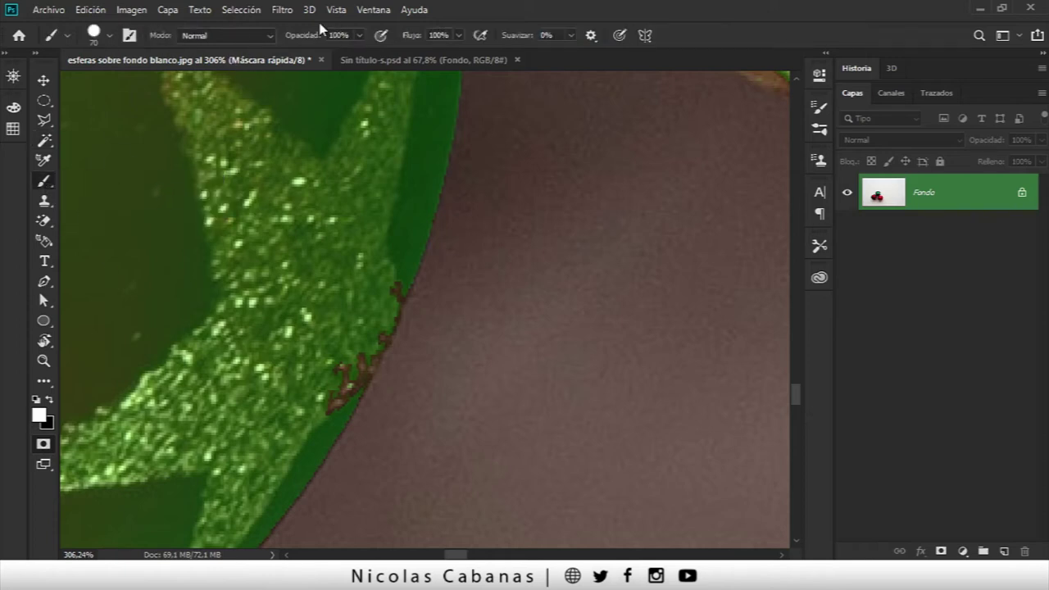
right_click(385, 254)
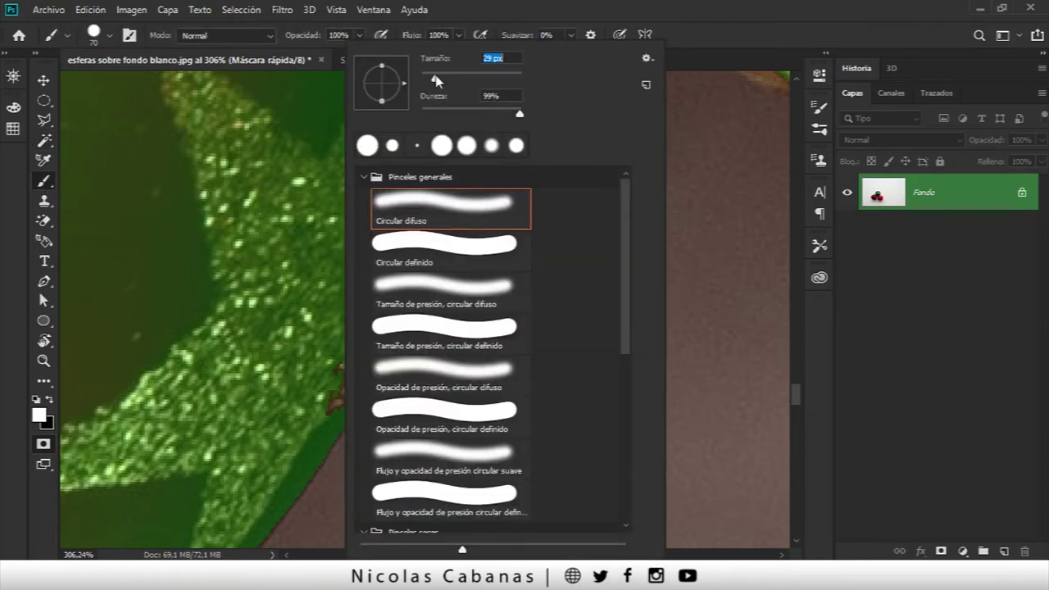
key("Return")
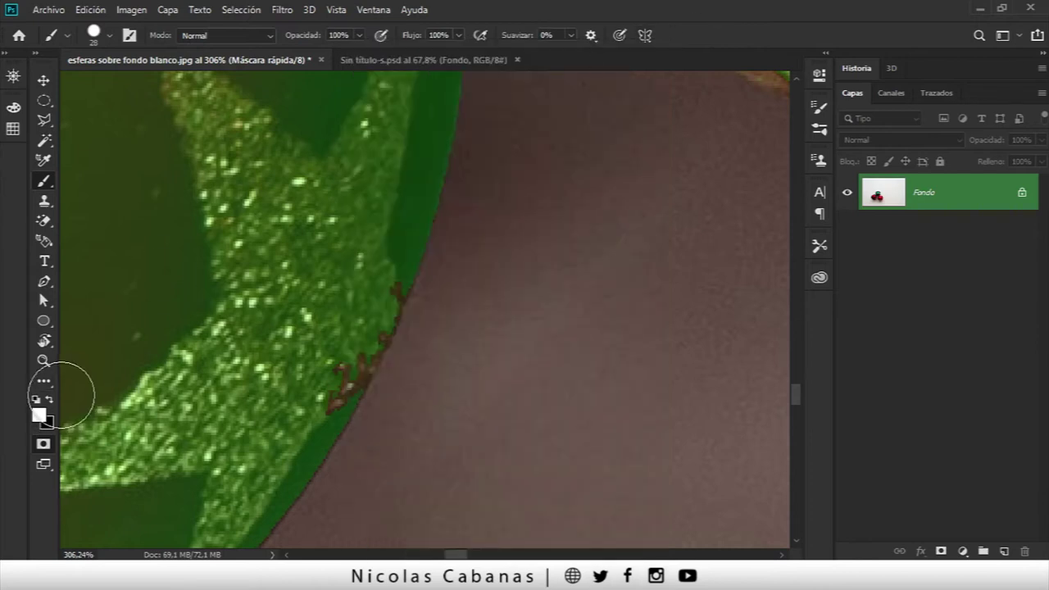
left_click(360, 276)
key("ctrl+z")
key("x")
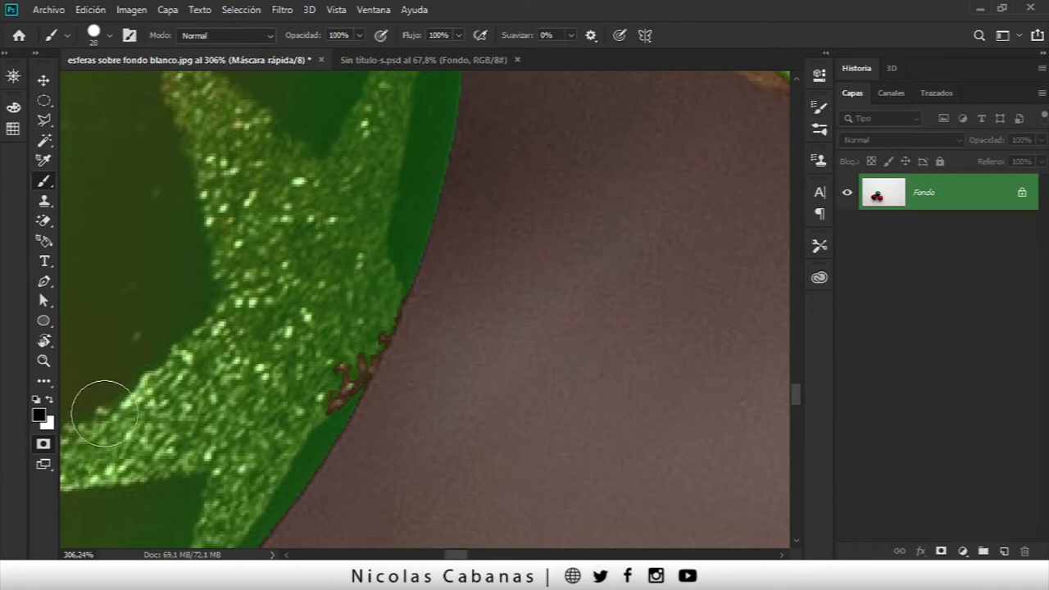
Step: Set the Quick Mask overlay to green at 30% opacity and return to the mask view
double_click(43, 443)
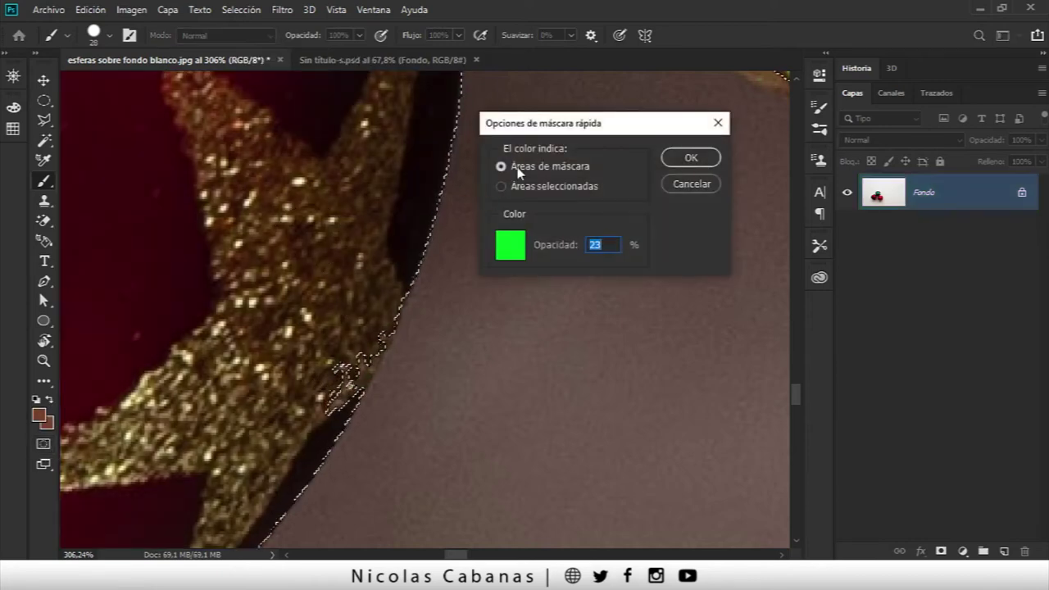
left_click_drag(541, 123, 415, 131)
left_click(383, 258)
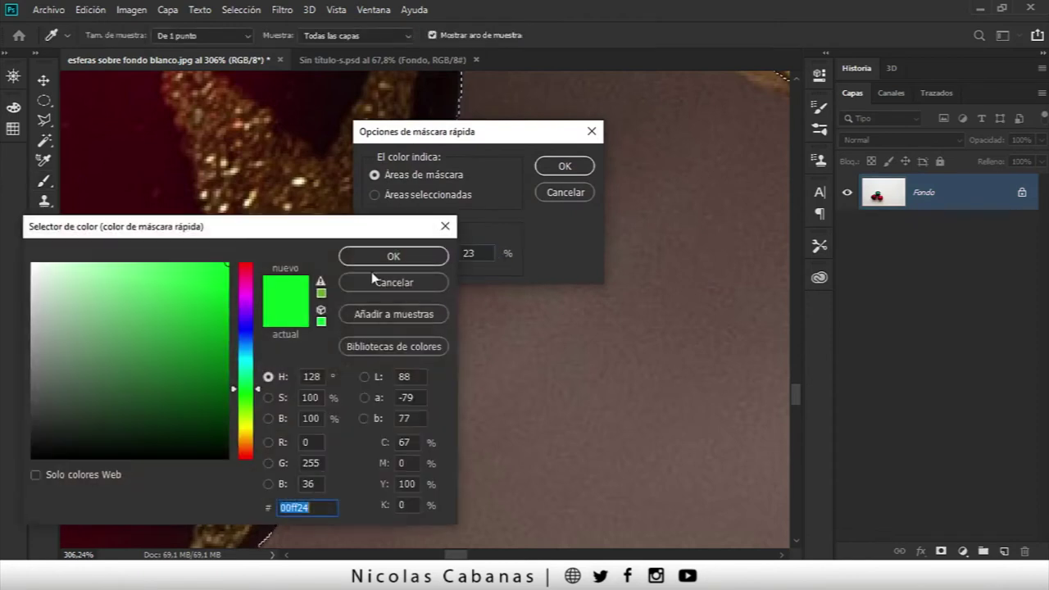
mouse_move(260, 232)
left_mouse_down()
mouse_move(394, 290)
mouse_move(406, 249)
left_mouse_up()
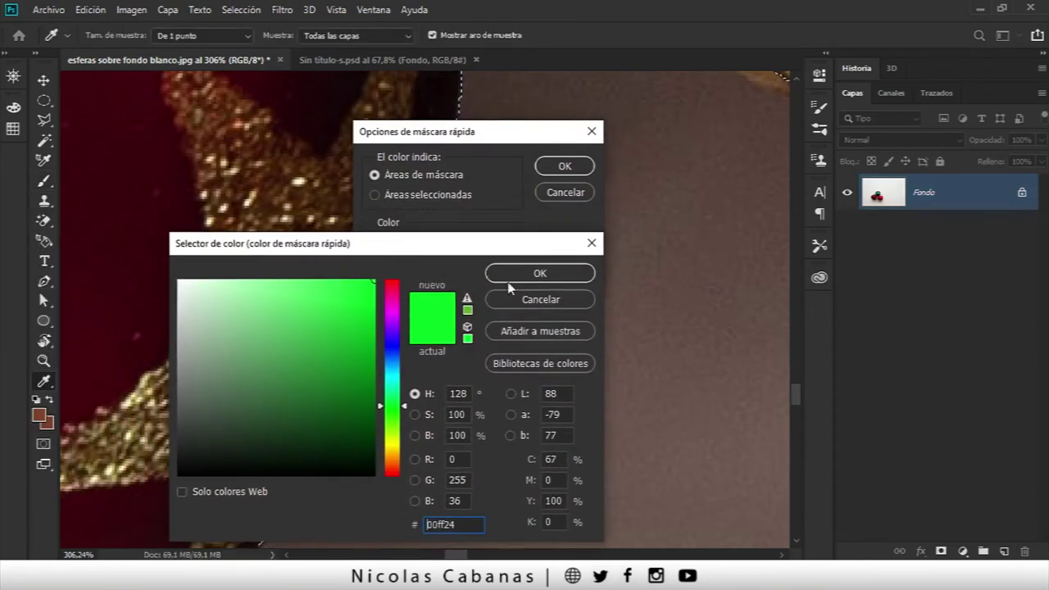
left_click(534, 274)
type("30")
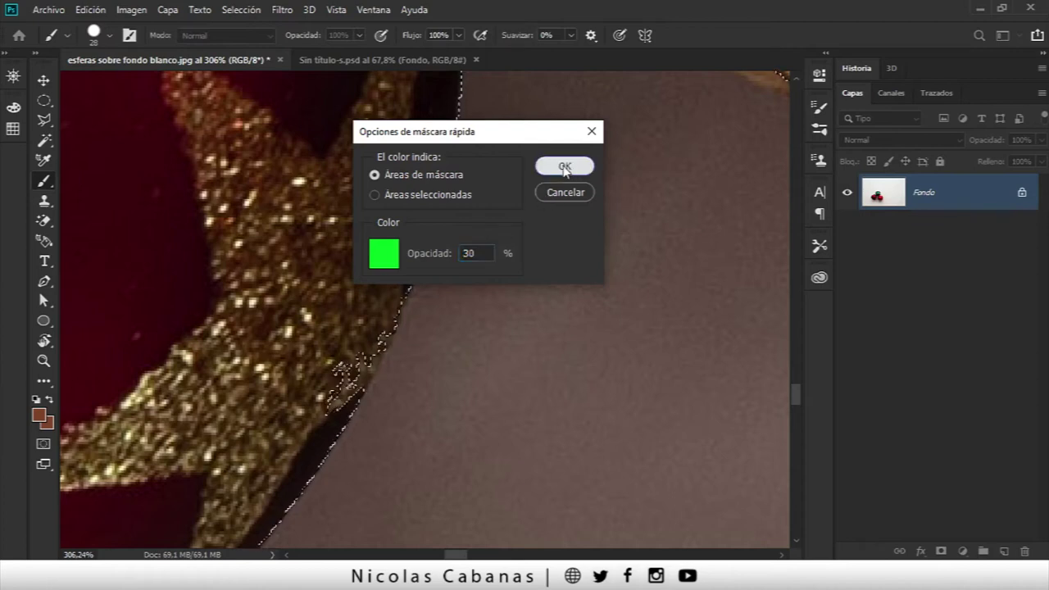
left_click(564, 168)
left_click(43, 443)
Step: Paint mask over the brown jagged edge beside the star
mouse_move(288, 355)
left_mouse_down()
mouse_move(314, 394)
mouse_move(348, 344)
left_mouse_up()
scroll(353, 320, "down", 5)
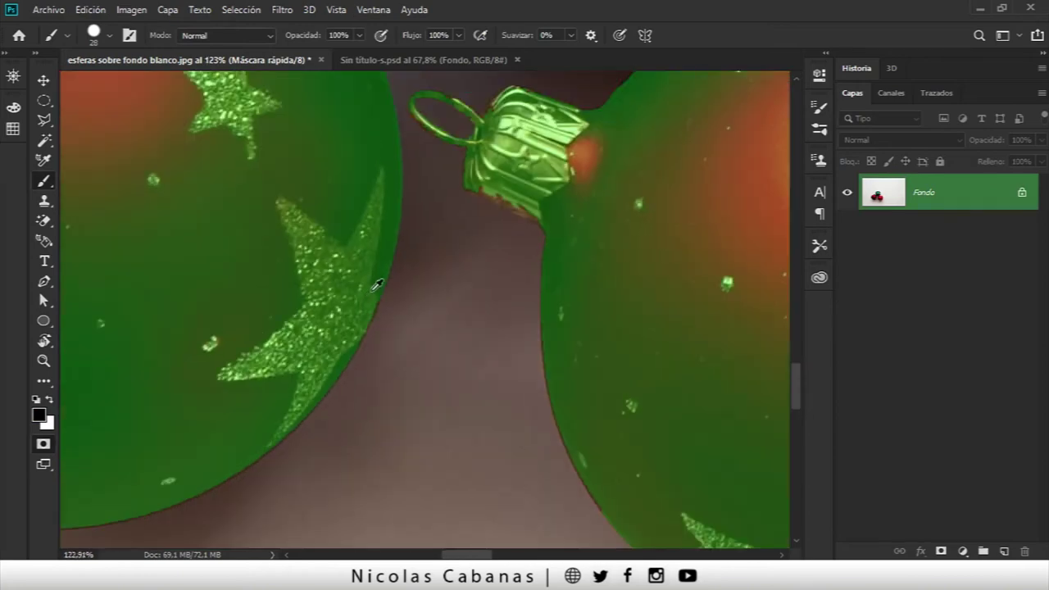
mouse_move(433, 215)
left_mouse_down()
mouse_move(527, 150)
mouse_move(664, 166)
left_mouse_up()
scroll(486, 345, "up", 2)
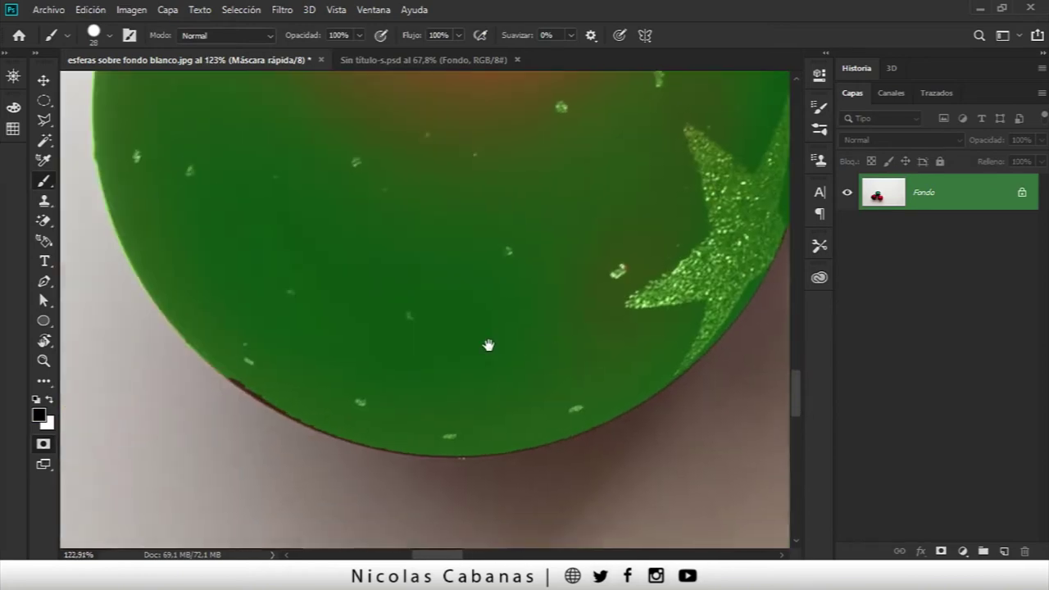
scroll(355, 386, "up", 1)
scroll(349, 363, "up", 1)
scroll(396, 370, "up", 2)
scroll(396, 371, "down", 1)
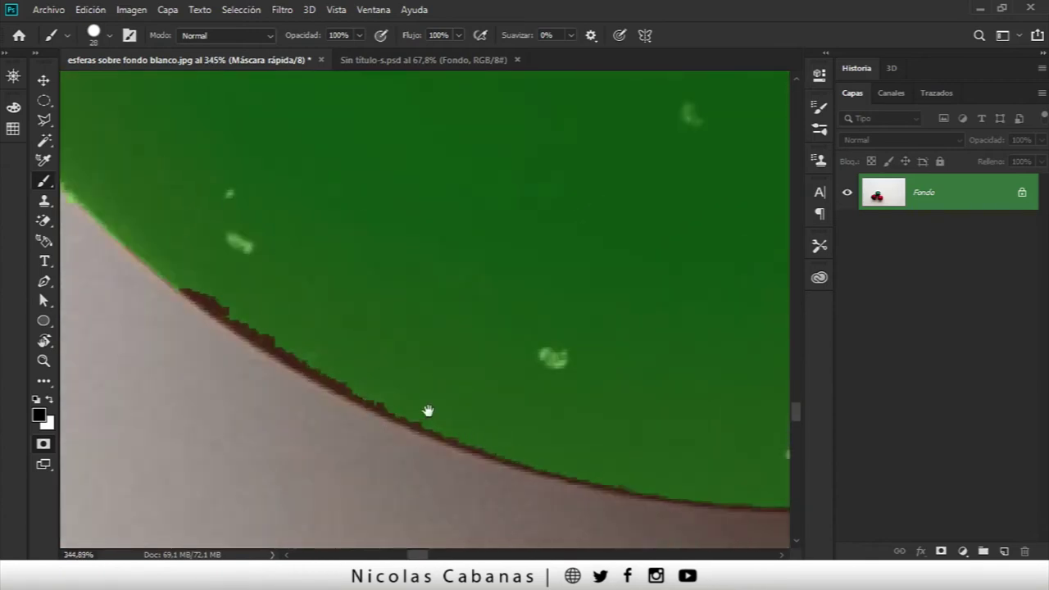
left_click_drag(428, 412, 293, 324)
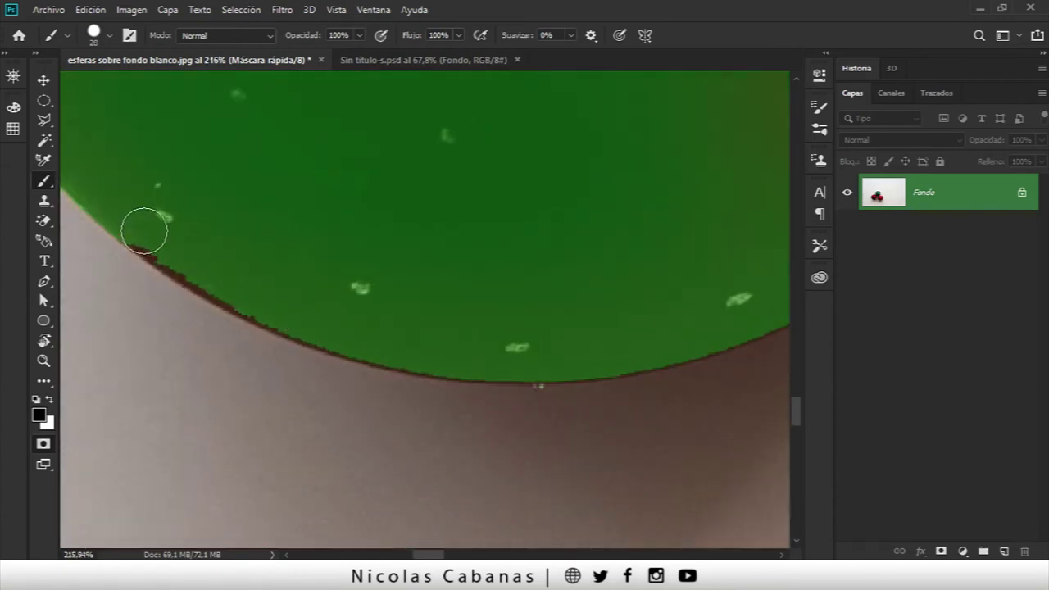
scroll(144, 231, "up", 4)
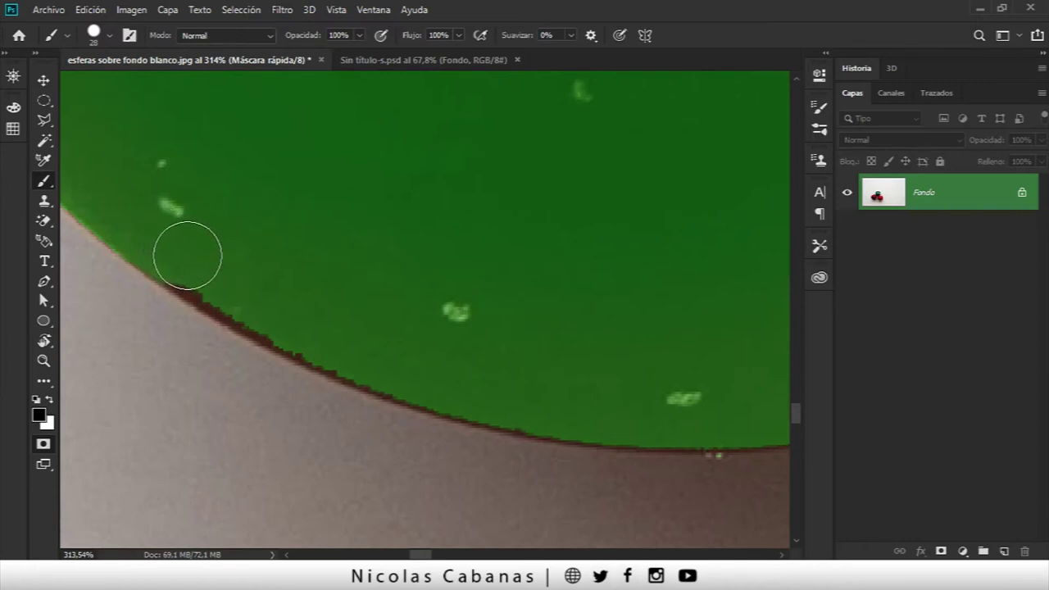
Step: Paint mask over the dark fringe along the left bauble's bottom edge
left_click_drag(195, 265, 207, 273)
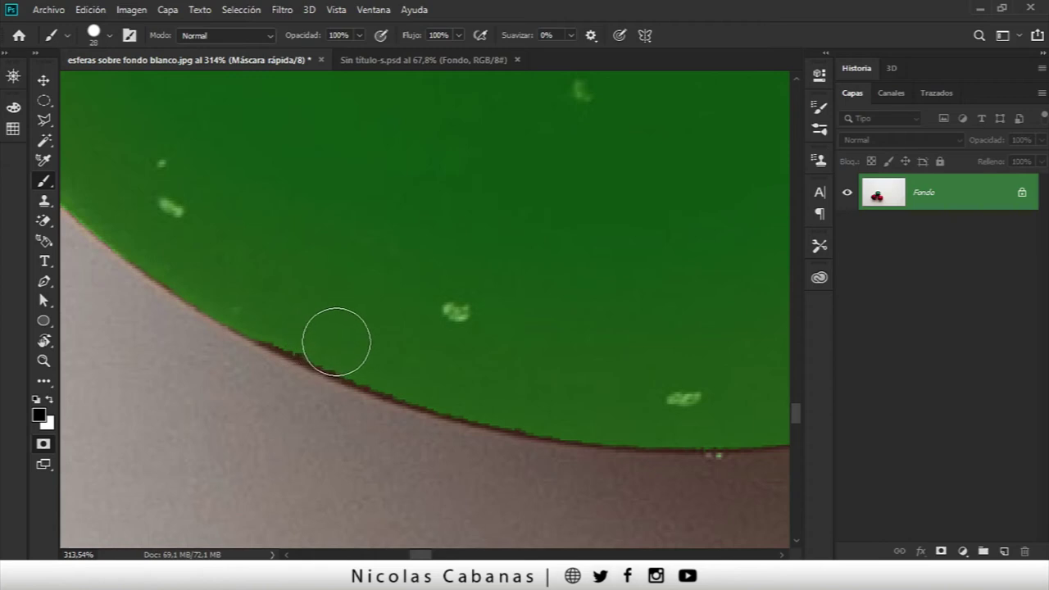
left_click_drag(352, 350, 434, 382)
mouse_move(500, 396)
left_mouse_down()
mouse_move(531, 403)
mouse_move(293, 395)
left_mouse_up()
mouse_move(608, 399)
left_mouse_down()
mouse_move(336, 382)
mouse_move(478, 175)
mouse_move(423, 382)
mouse_move(406, 401)
left_mouse_up()
Step: Paint the quick mask along the ornament cap's lower and upper edges, then shrink the brush
scroll(406, 402, "down", 3)
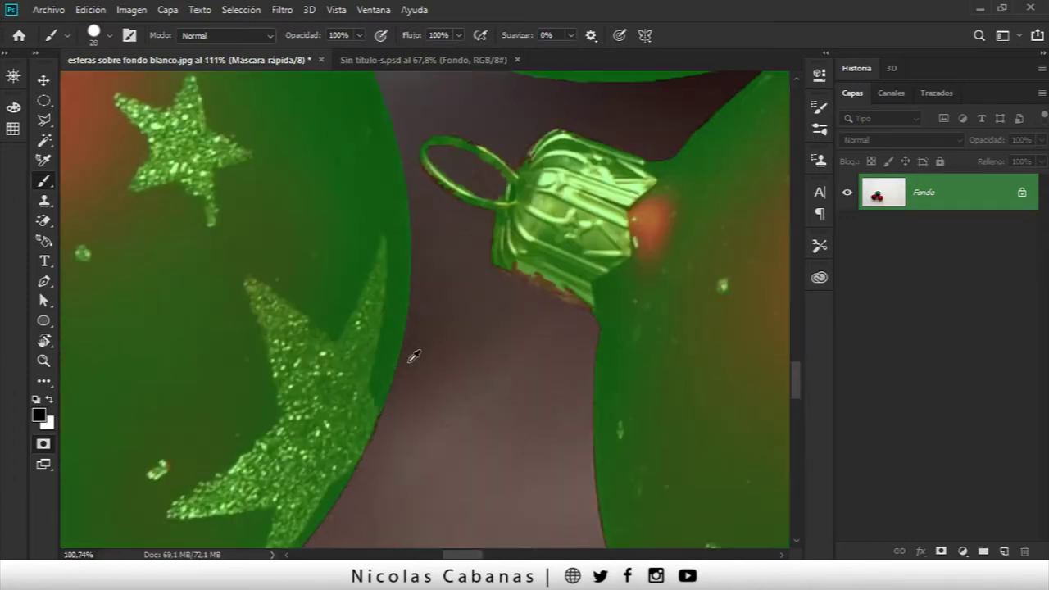
scroll(463, 323, "down", 2)
scroll(485, 318, "up", 3)
scroll(486, 318, "up", 3)
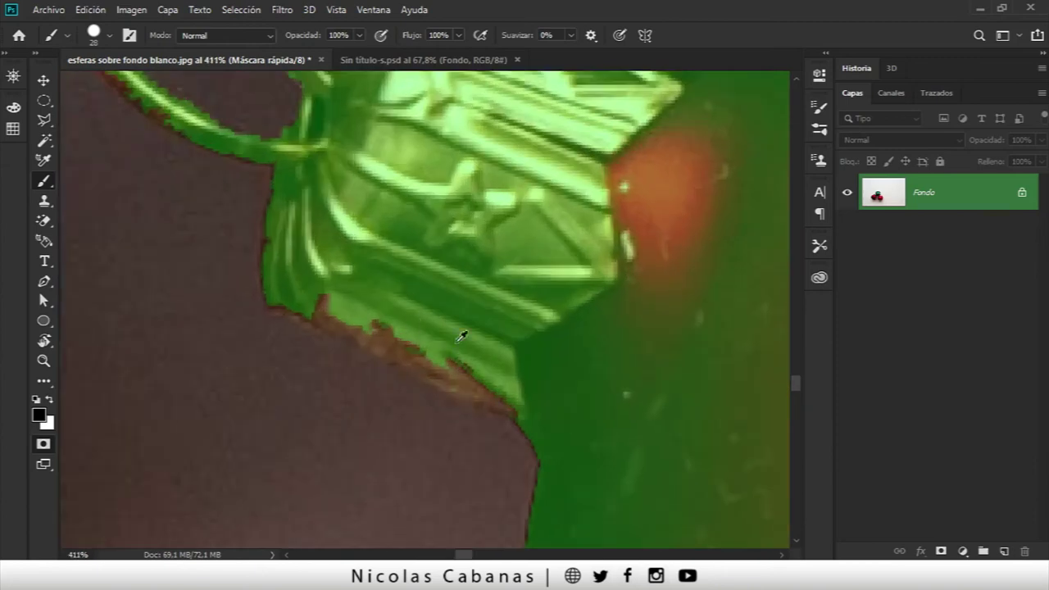
left_click_drag(541, 383, 539, 375)
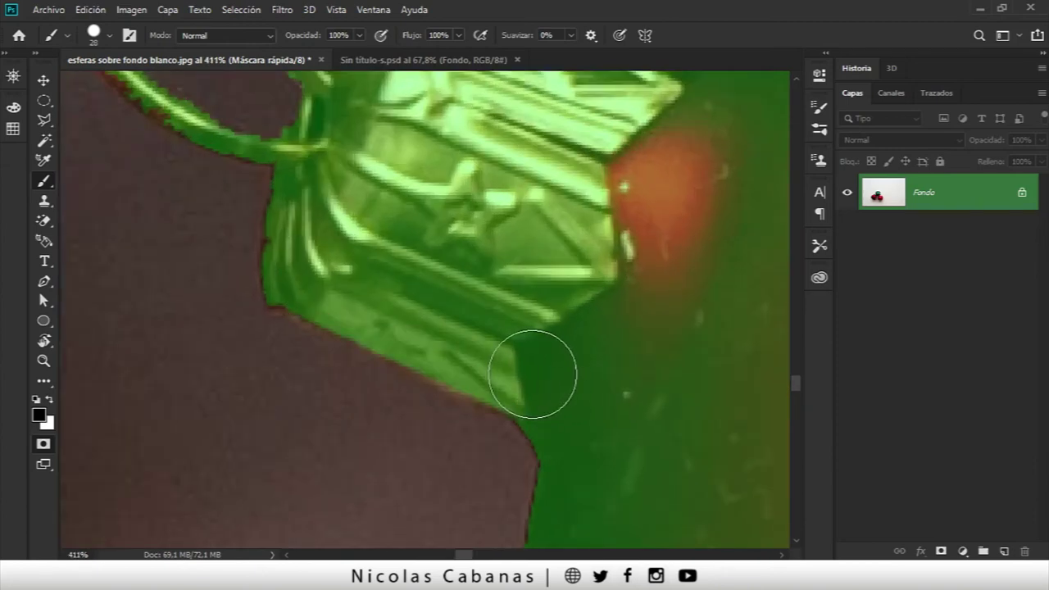
left_click_drag(304, 271, 382, 387)
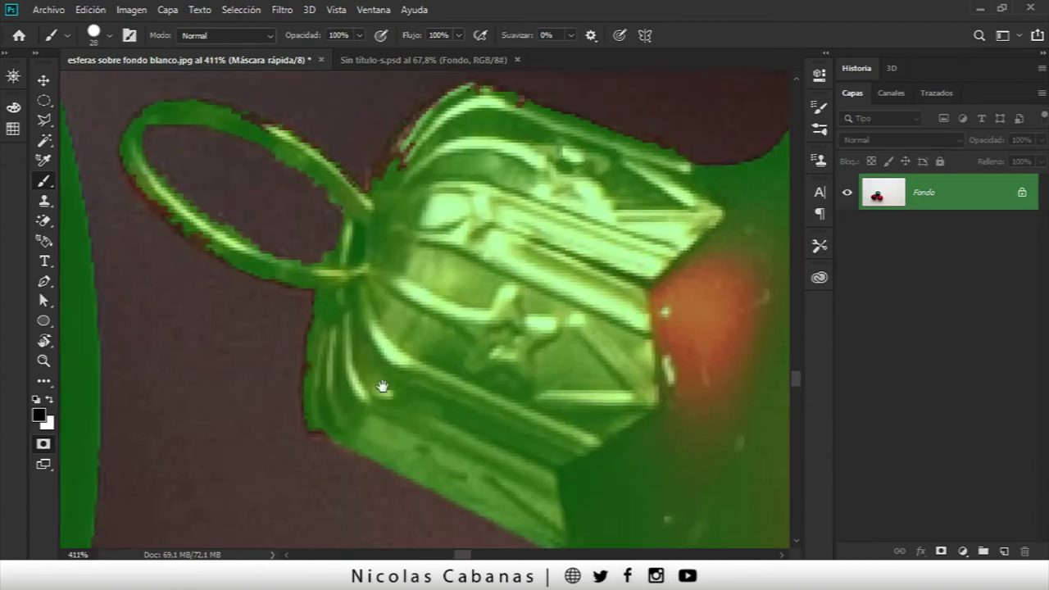
left_click_drag(488, 218, 543, 187)
left_click_drag(453, 335, 545, 350)
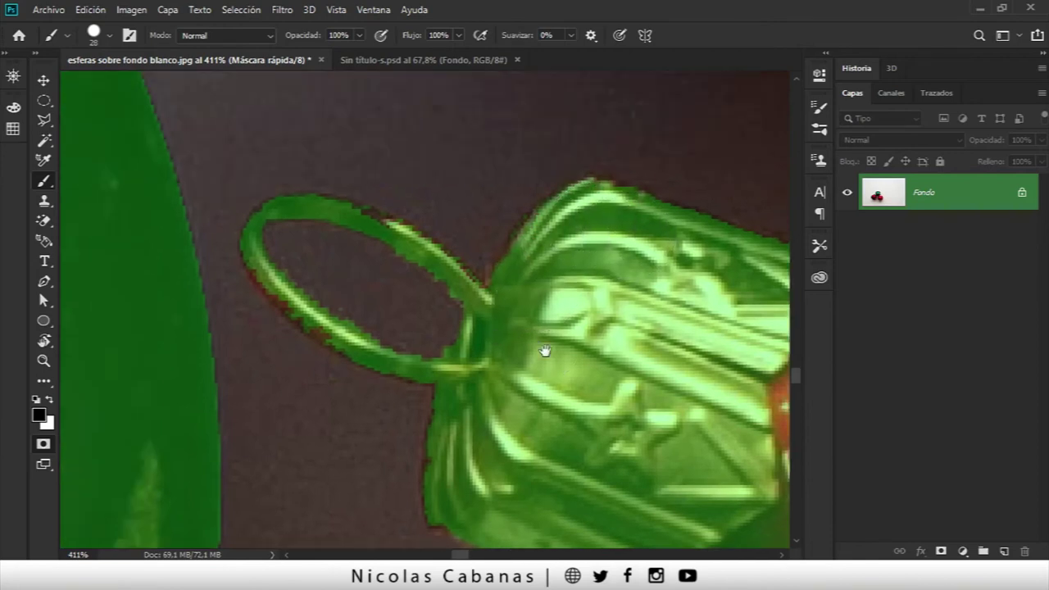
left_click_drag(436, 375, 392, 368)
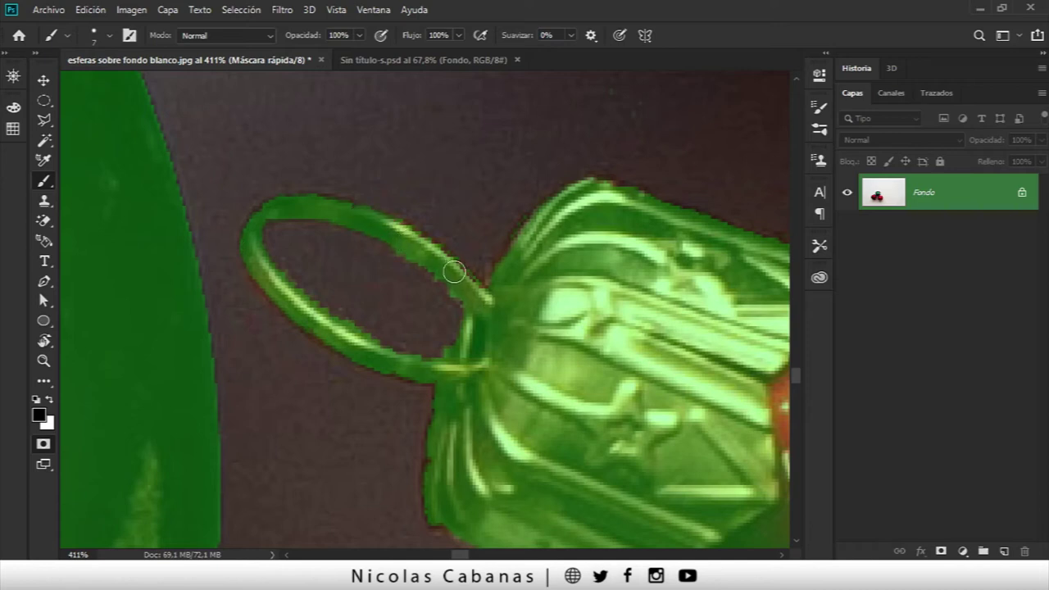
Step: Follow the bauble edge down and paint out the stray green bump below it
scroll(499, 423, "down", 3)
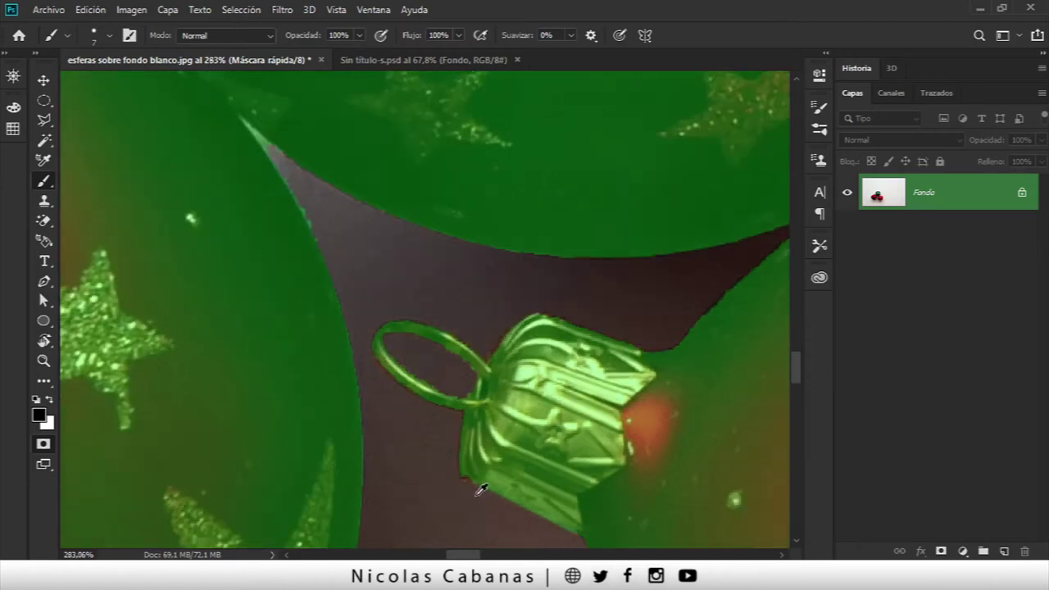
scroll(481, 448, "up", 5)
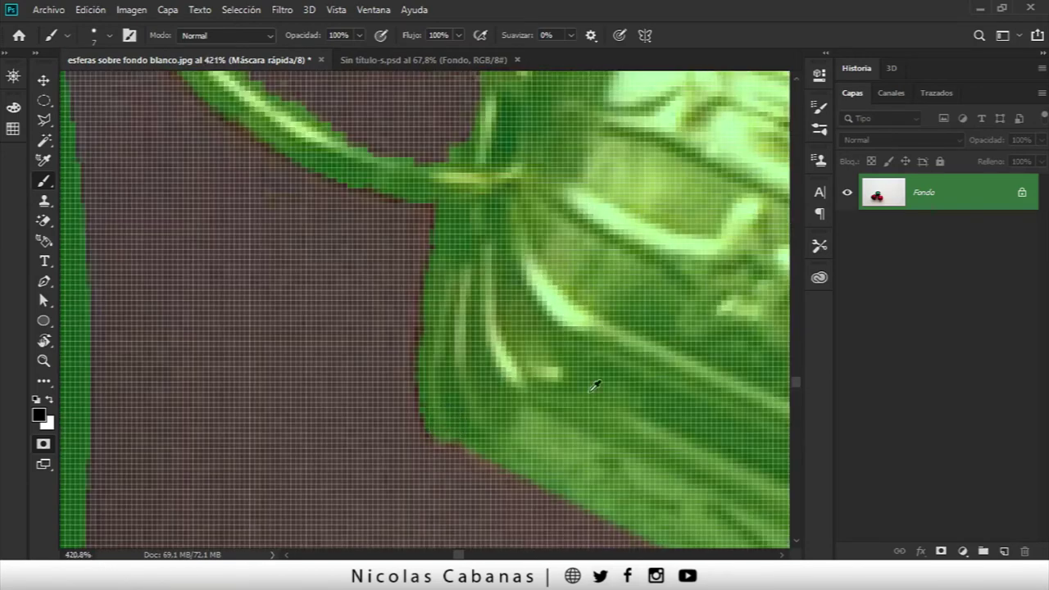
scroll(595, 386, "down", 3)
left_click_drag(595, 386, 459, 327)
scroll(466, 491, "up", 2)
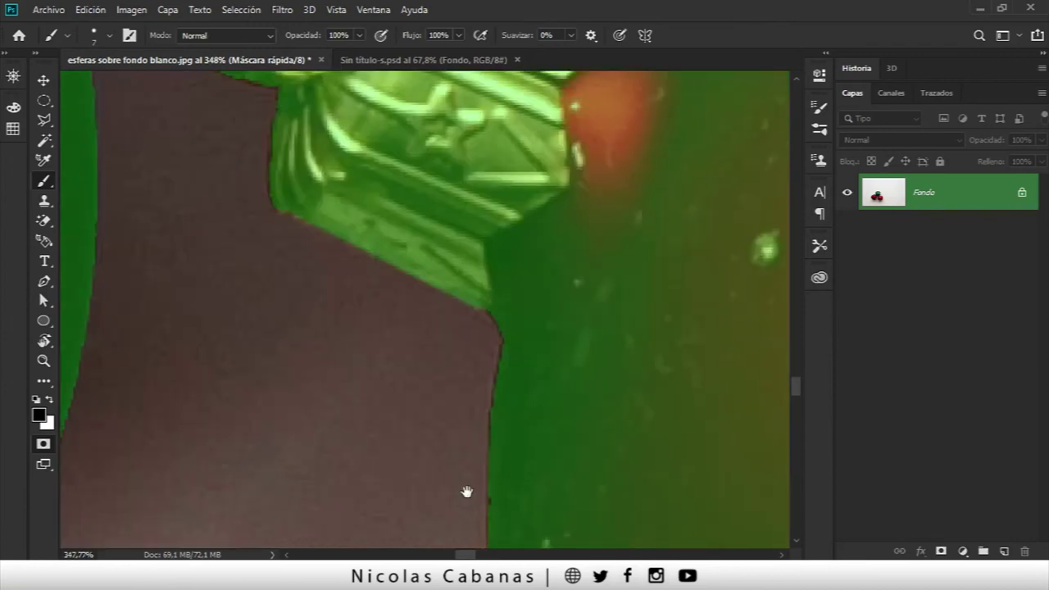
left_click_drag(467, 491, 443, 348)
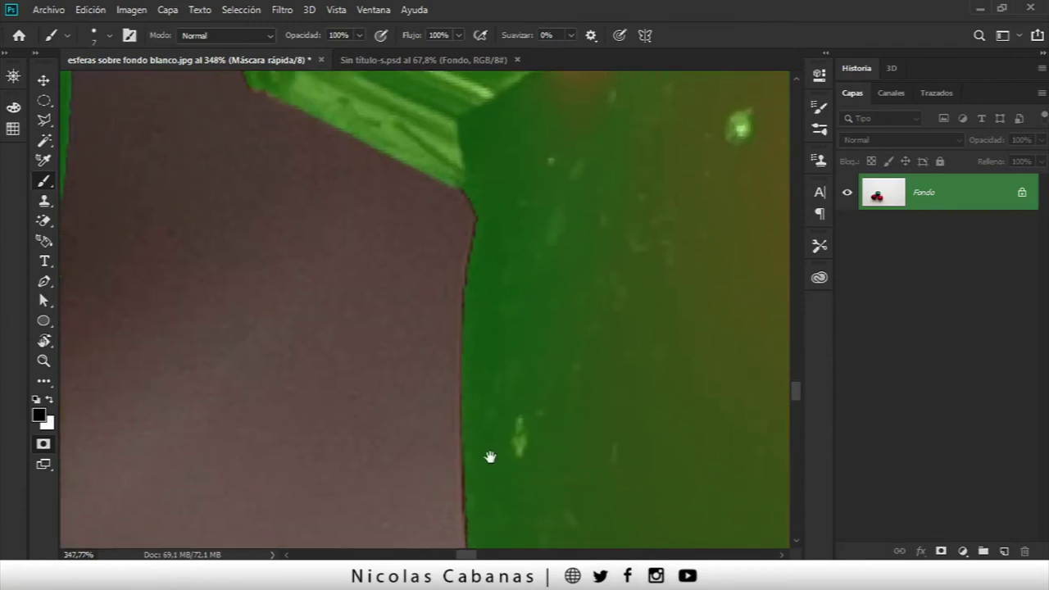
left_click_drag(489, 457, 492, 388)
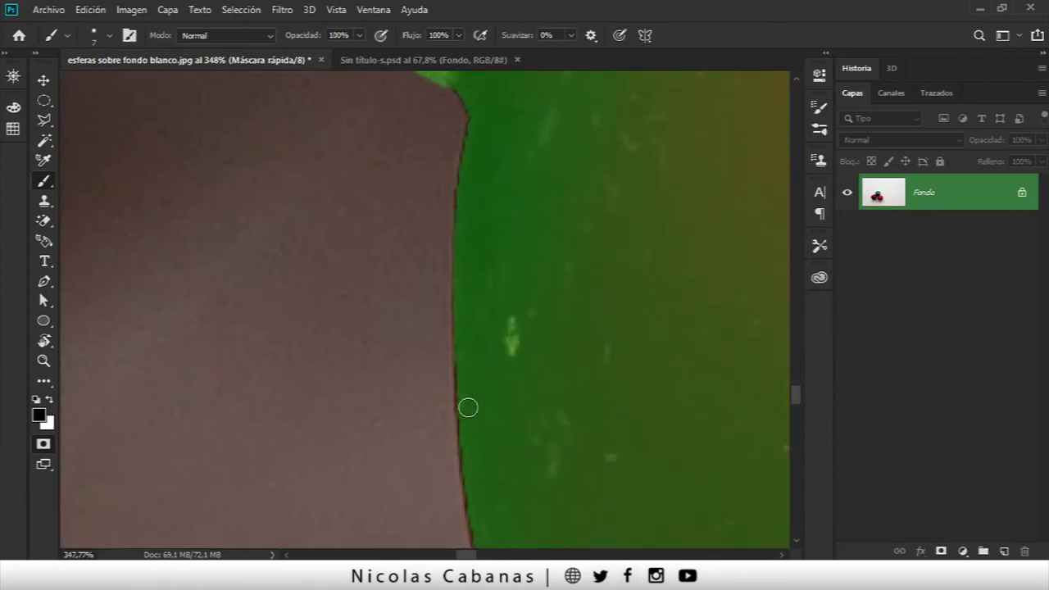
scroll(468, 415, "down", 3)
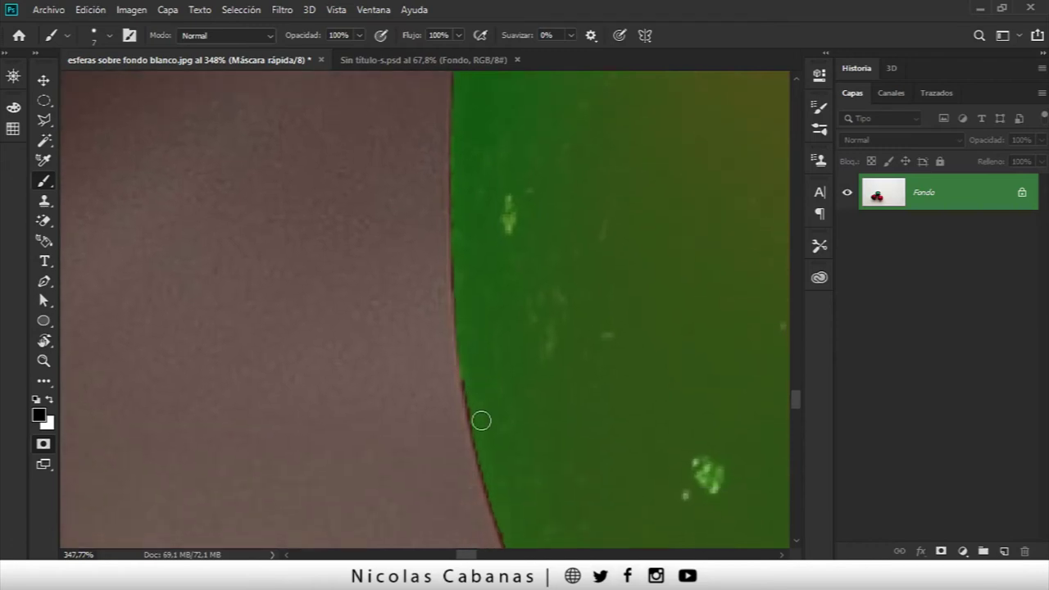
scroll(485, 439, "down", 2)
scroll(487, 435, "down", 2)
scroll(426, 443, "down", 1)
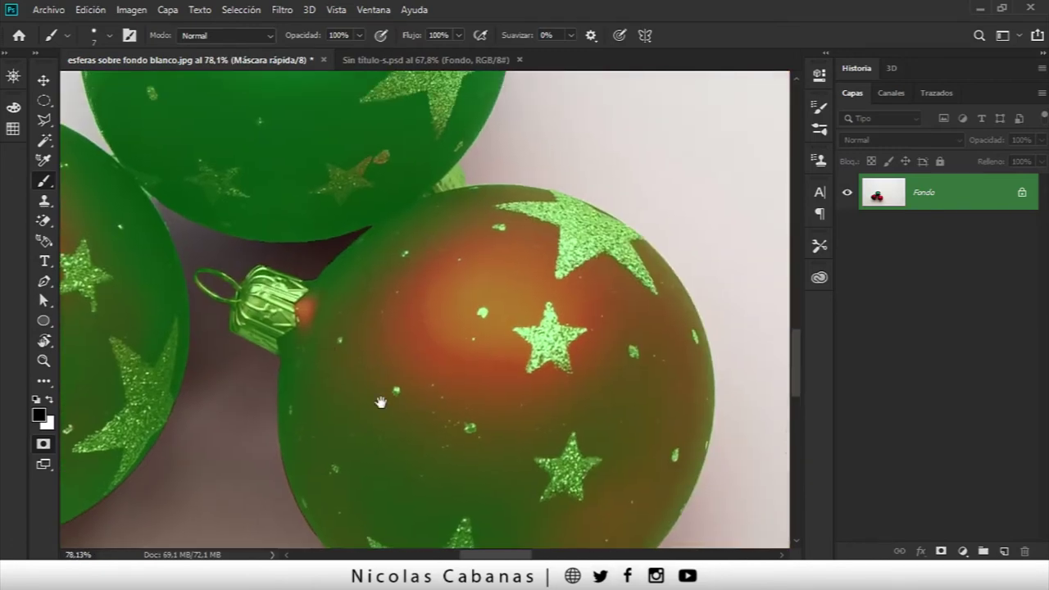
scroll(359, 446, "down", 1)
scroll(359, 446, "down", 5)
scroll(410, 455, "down", 1)
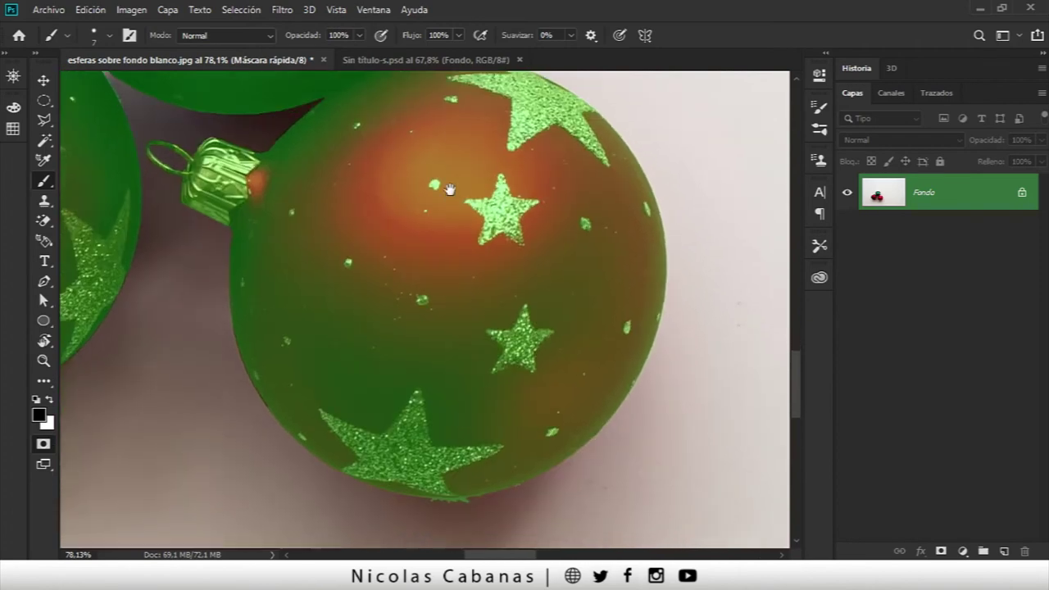
scroll(461, 463, "down", 1)
scroll(460, 464, "up", 3)
scroll(456, 481, "up", 2)
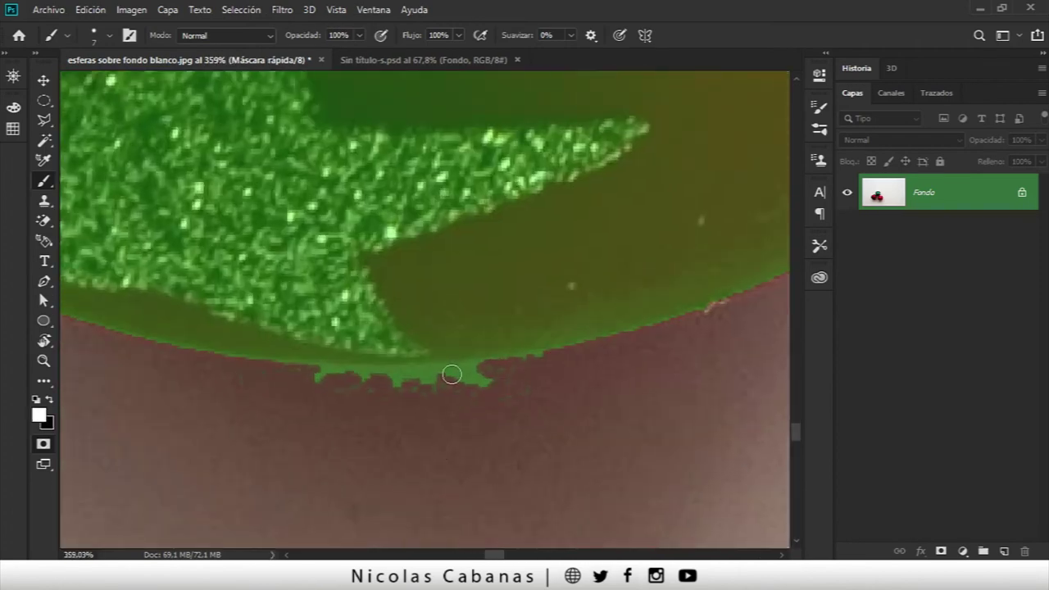
left_click_drag(396, 373, 363, 375)
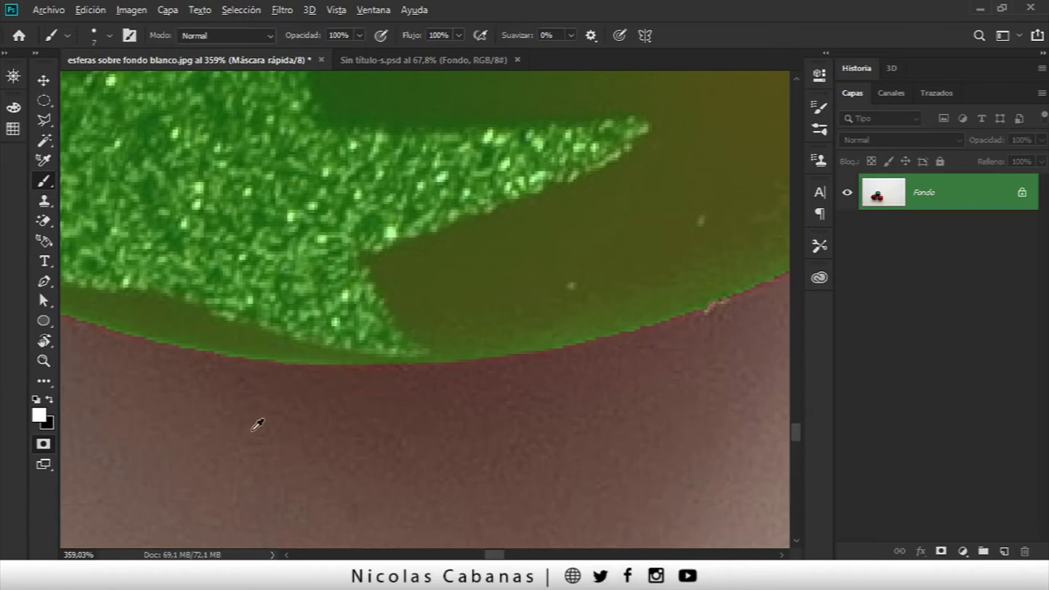
Step: Pan and zoom to inspect the top green ball's mask edge
scroll(256, 424, "down", 10)
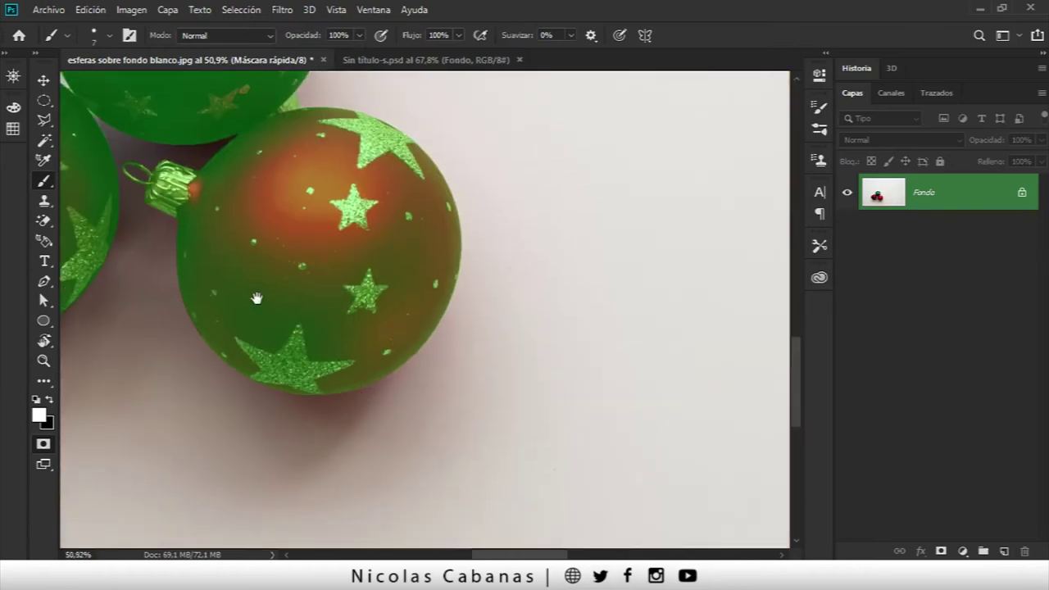
left_click_drag(257, 300, 526, 273)
scroll(405, 276, "up", 3)
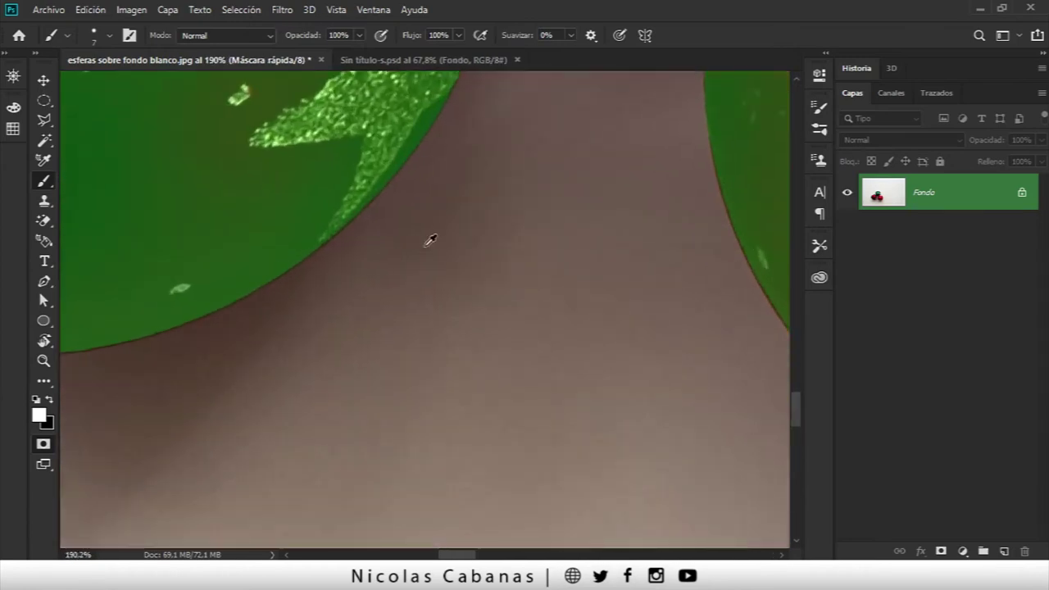
scroll(429, 244, "down", 3)
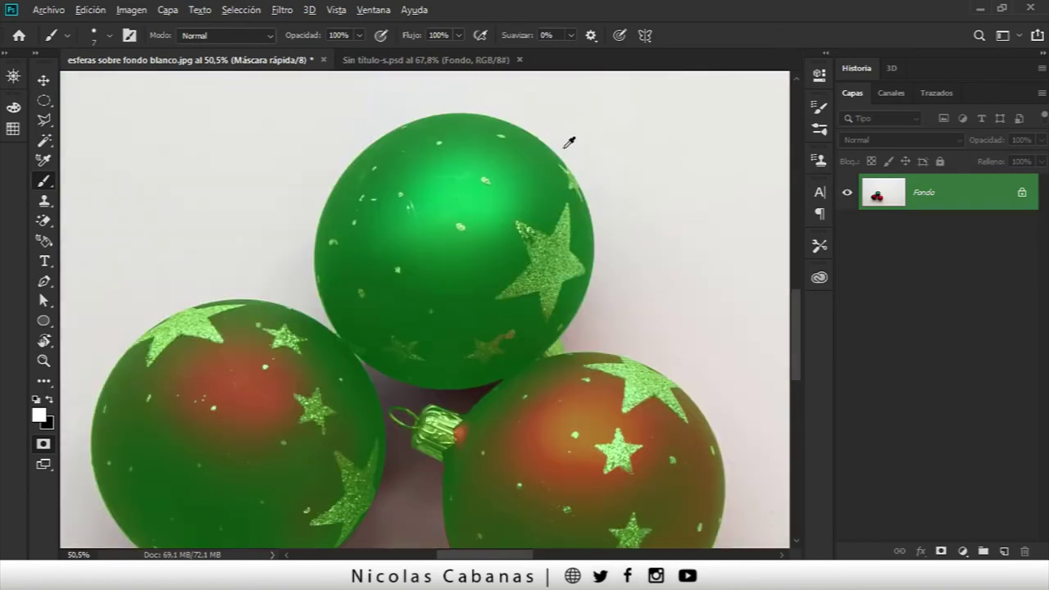
scroll(569, 143, "up", 3)
scroll(693, 224, "up", 2)
left_click_drag(672, 192, 445, 250)
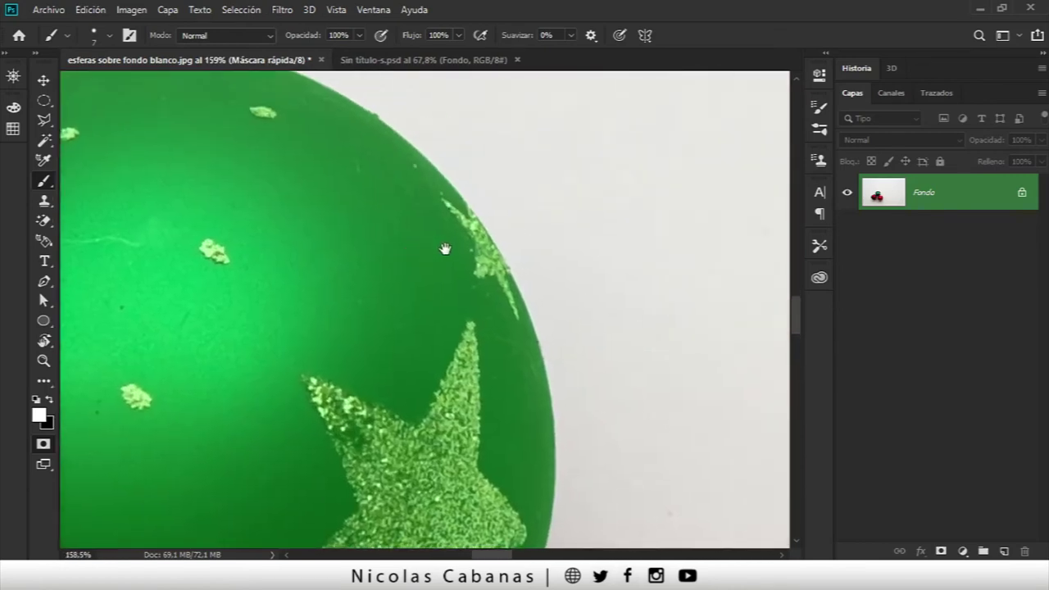
scroll(553, 241, "up", 2)
scroll(426, 302, "up", 2)
Step: Swap the painting colours and zoom out to view all three baubles
key("x")
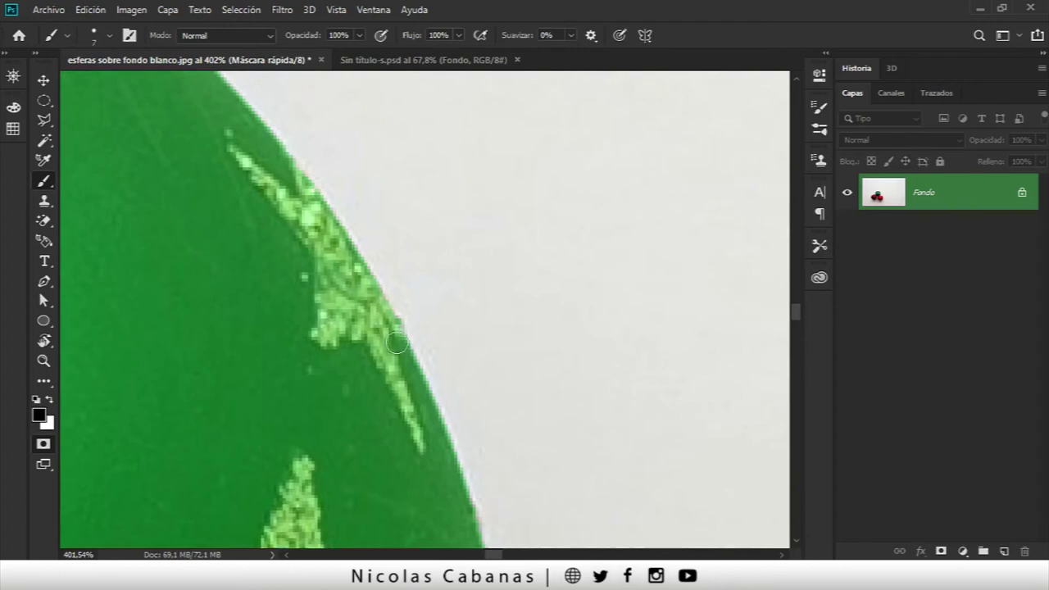
scroll(402, 339, "down", 3)
scroll(311, 384, "down", 2)
left_click_drag(311, 383, 422, 284)
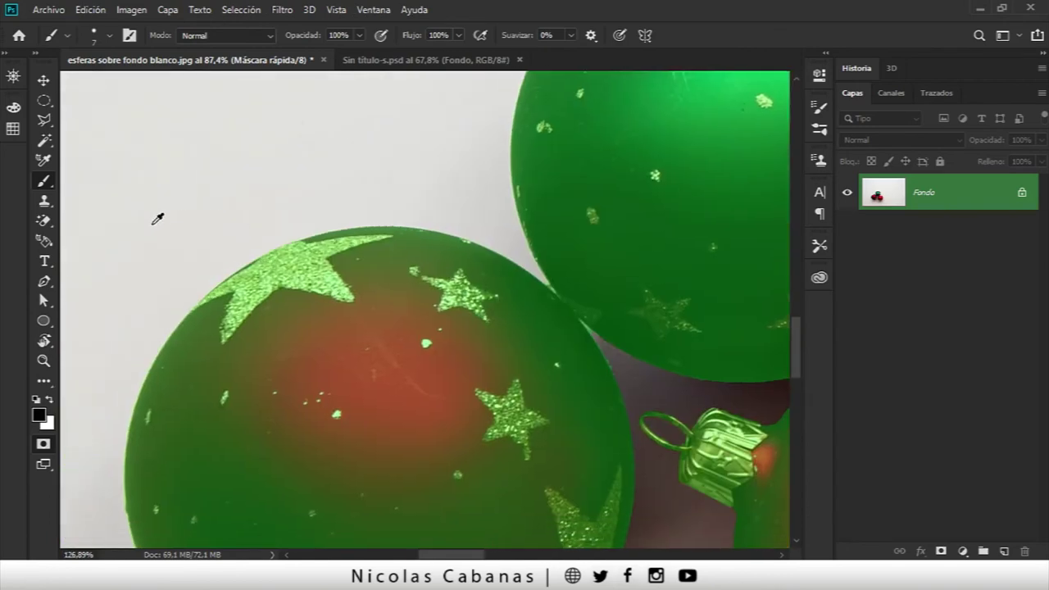
scroll(159, 218, "up", 2)
scroll(405, 281, "up", 2)
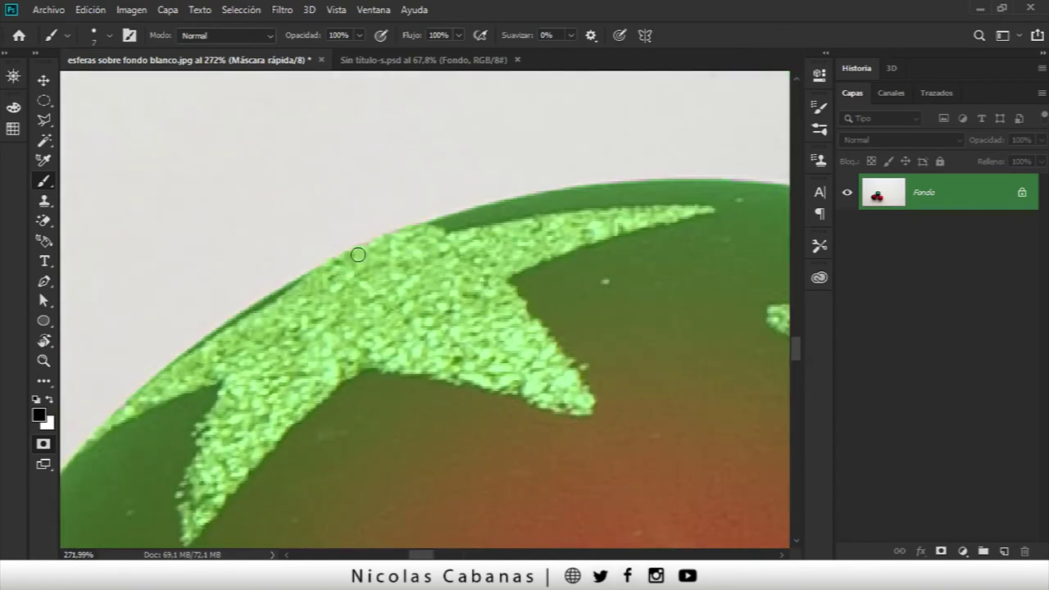
scroll(390, 279, "down", 1)
scroll(391, 279, "down", 10)
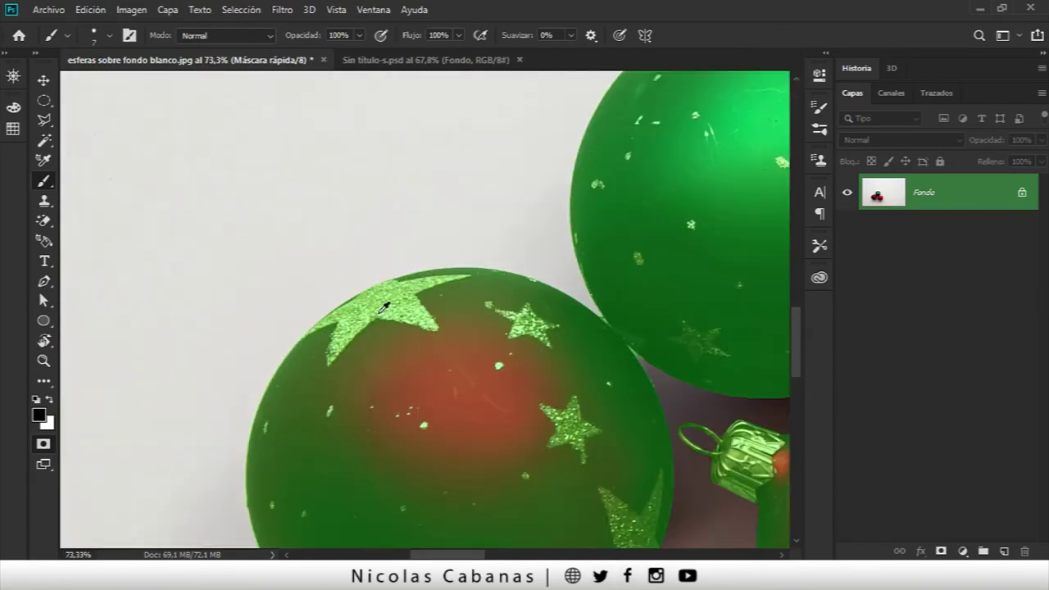
scroll(390, 278, "down", 6)
left_click_drag(541, 425, 430, 254)
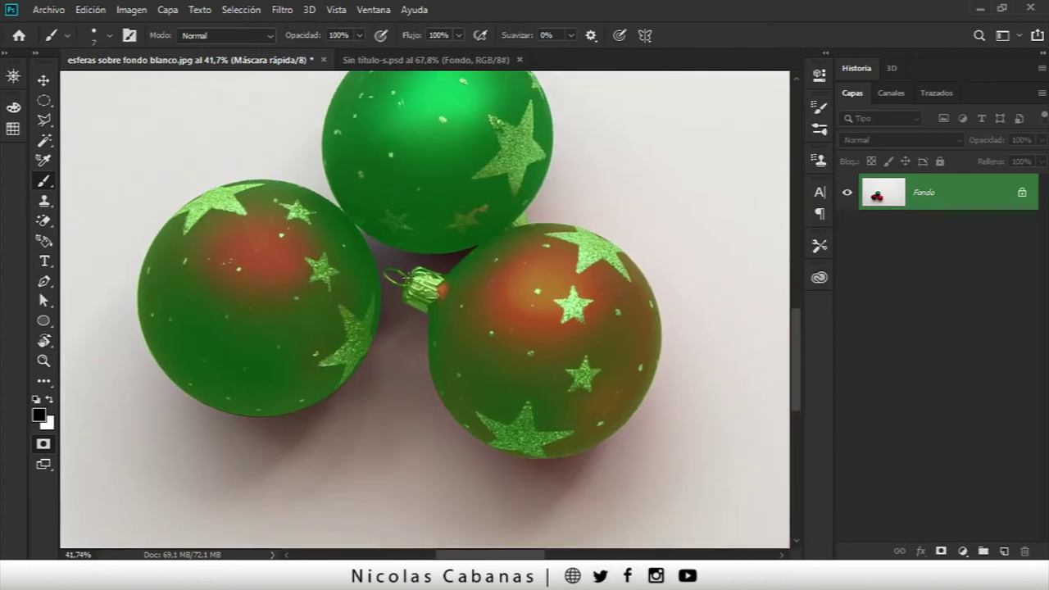
scroll(393, 246, "up", 5)
scroll(328, 237, "up", 9)
scroll(262, 232, "up", 7)
Step: With a very fine white brush, cover the pale sliver and edge strip between the balls
key("x")
right_click(296, 243, "alt")
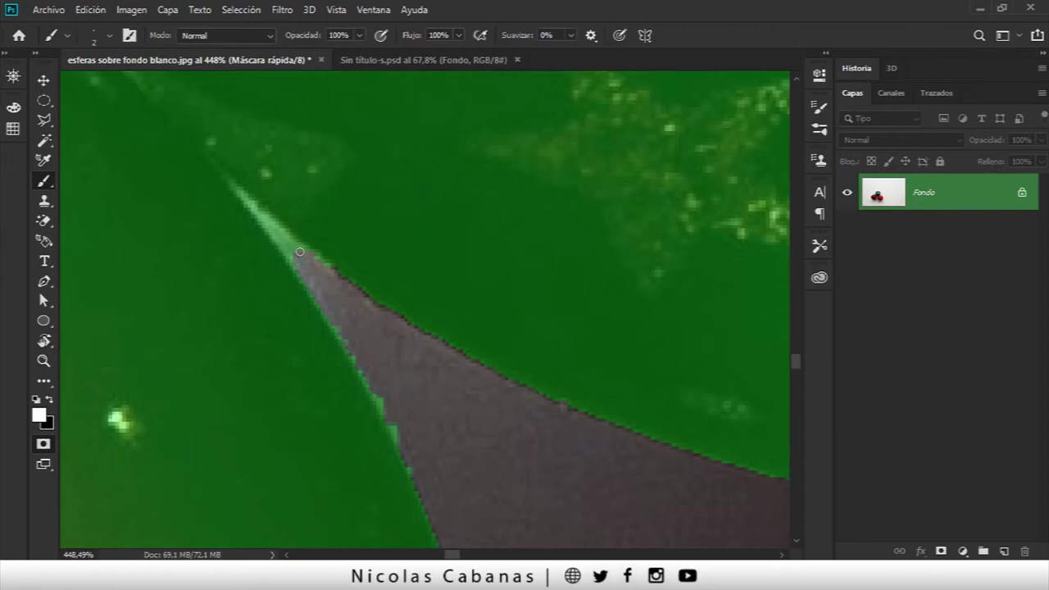
left_click_drag(257, 213, 255, 209)
left_click_drag(287, 241, 304, 264)
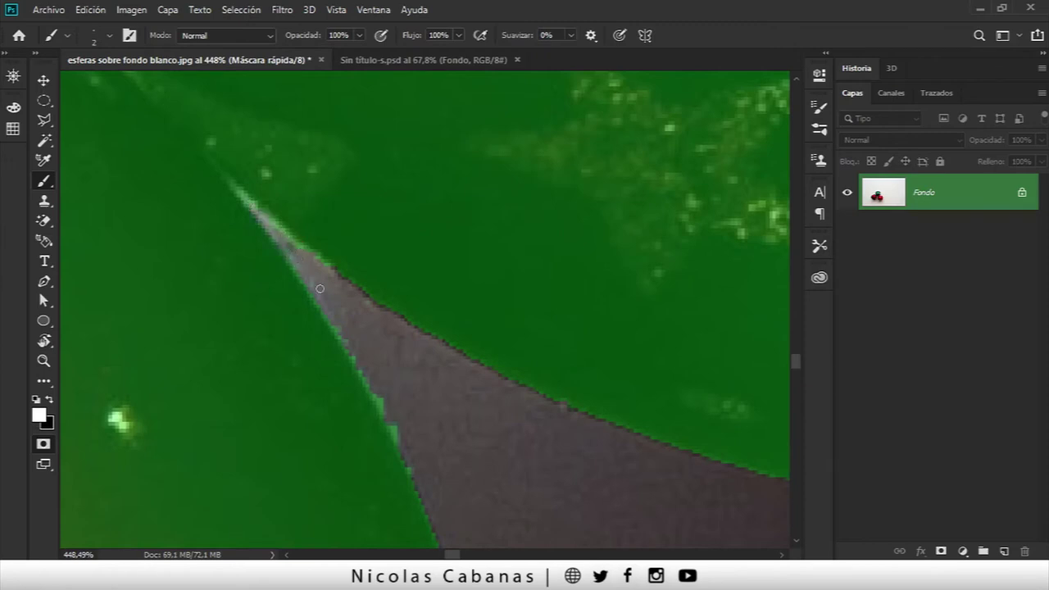
scroll(305, 269, "down", 4)
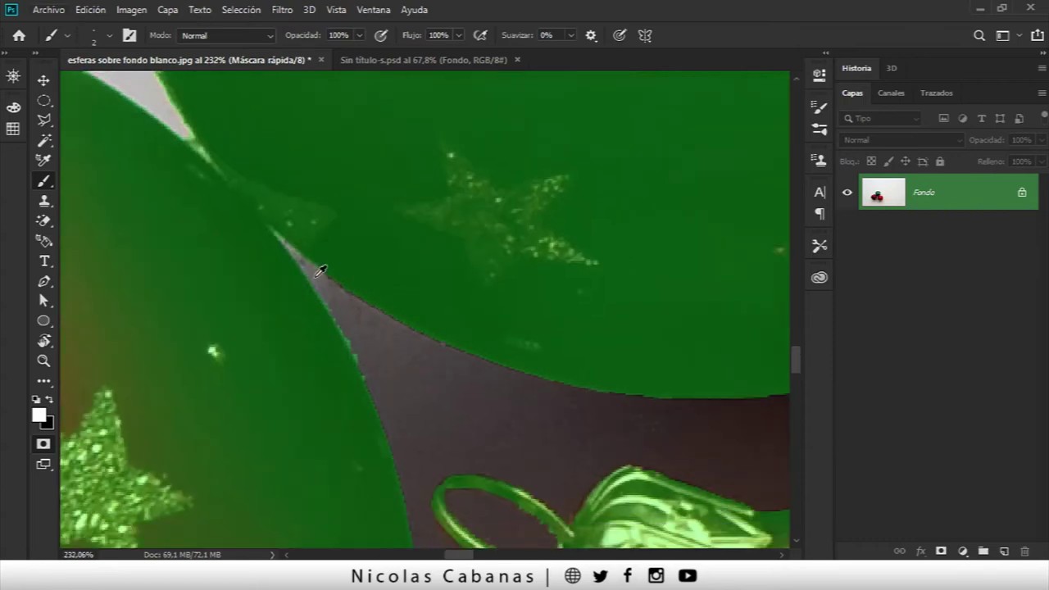
scroll(257, 266, "up", 6)
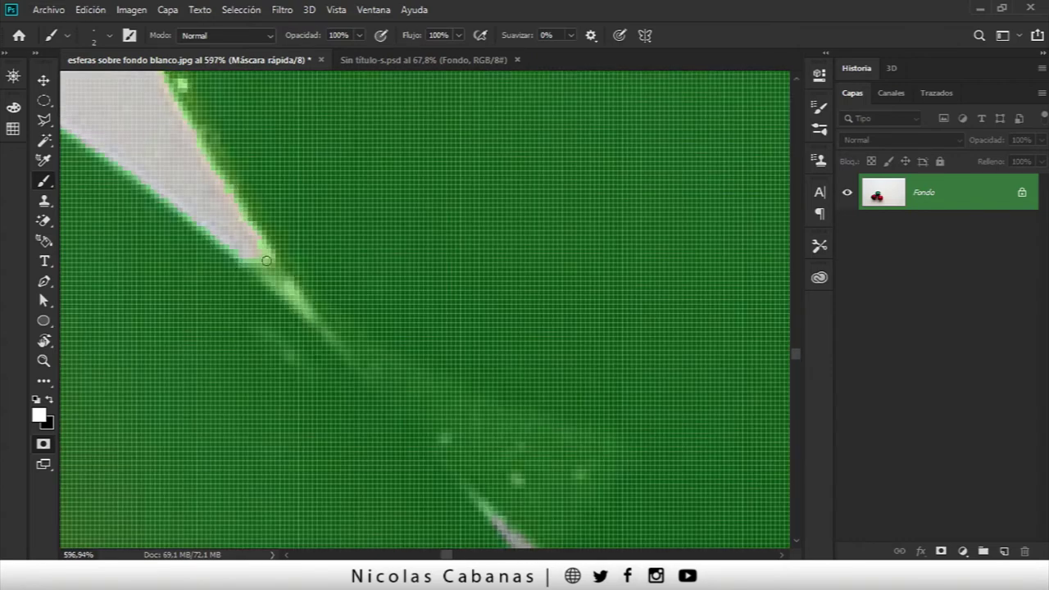
left_click_drag(304, 308, 289, 289)
Step: Extend the dark background wedge along its edge and straighten its lower edge
key("x")
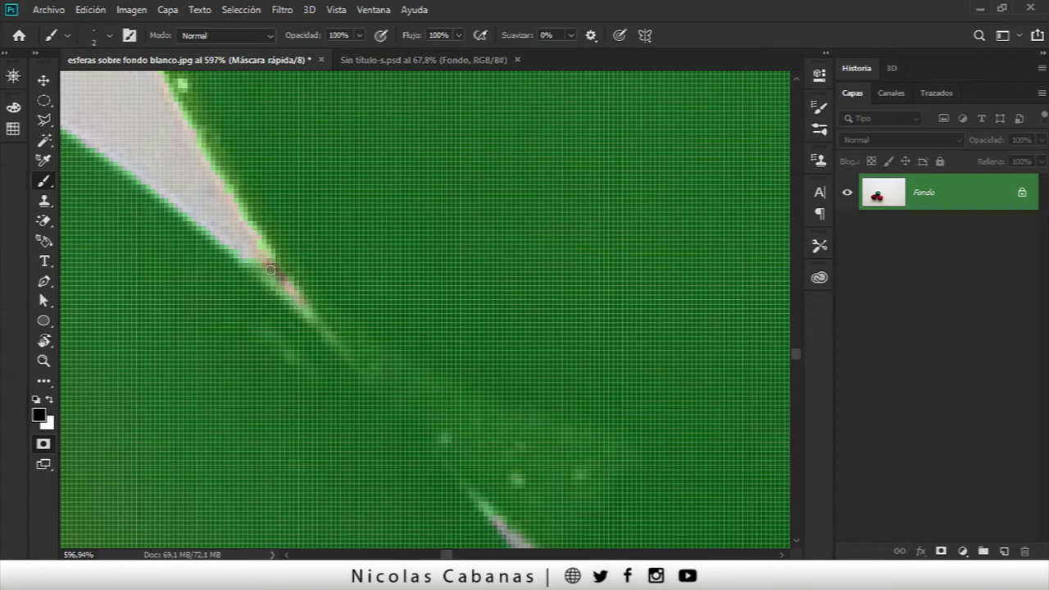
scroll(285, 280, "down", 5)
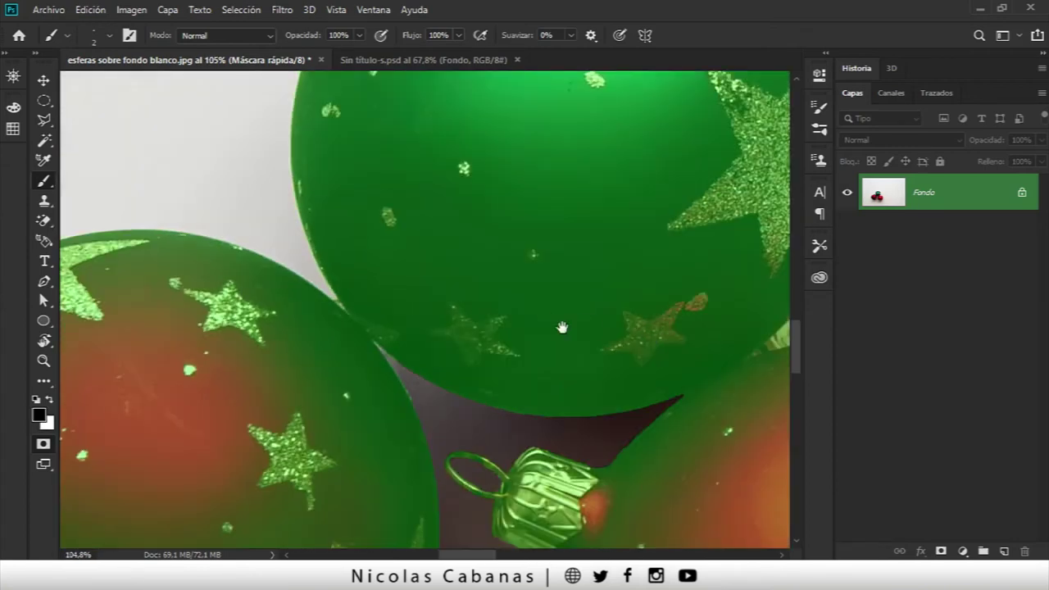
scroll(350, 338, "up", 3)
scroll(243, 478, "up", 1)
scroll(246, 426, "up", 1)
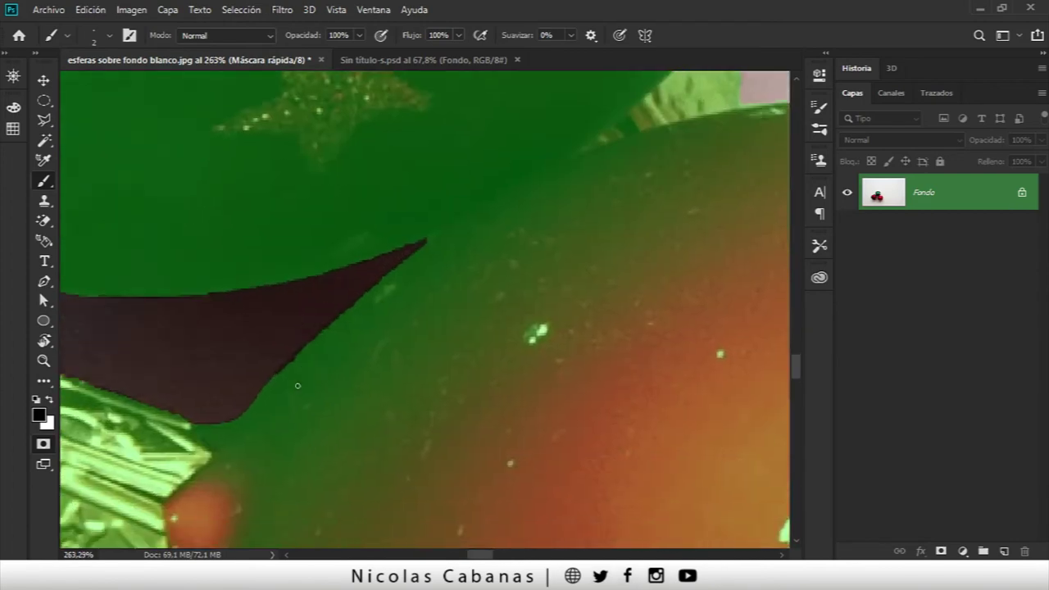
scroll(246, 386, "up", 2)
key("x")
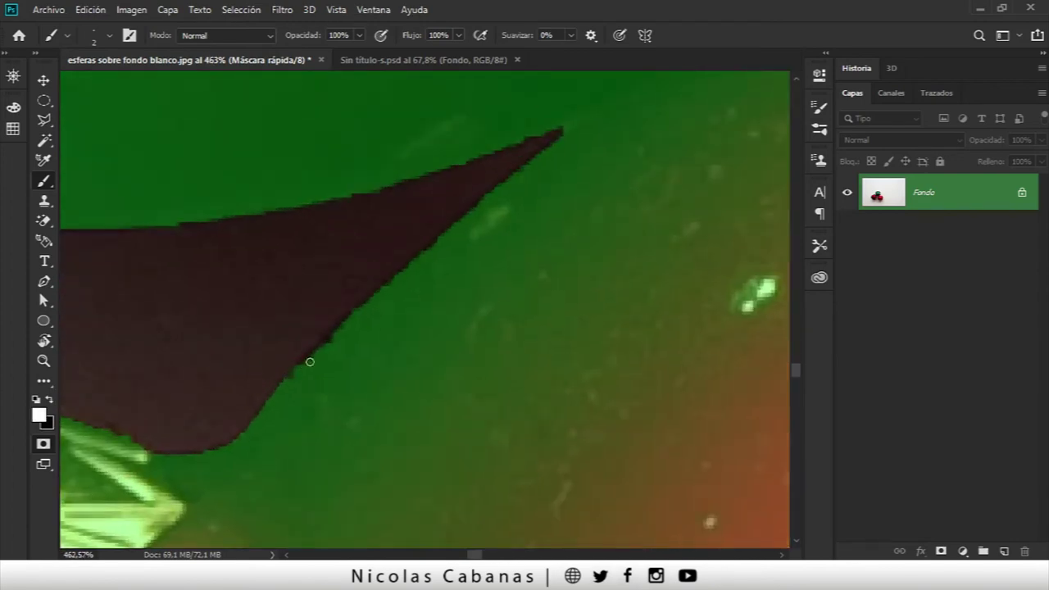
left_click_drag(341, 327, 340, 334)
key("x")
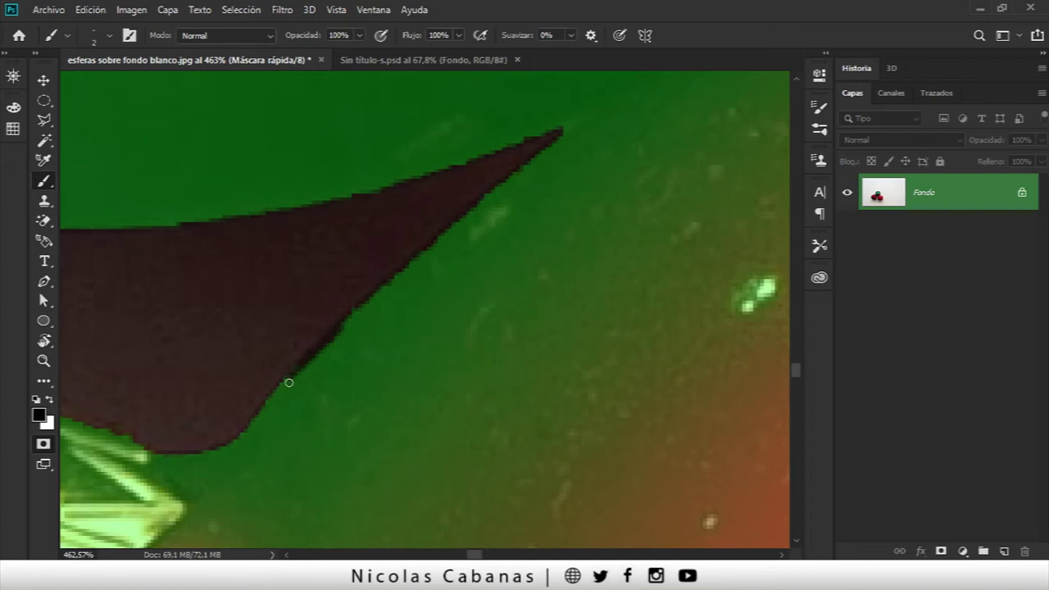
left_click(345, 325, "shift")
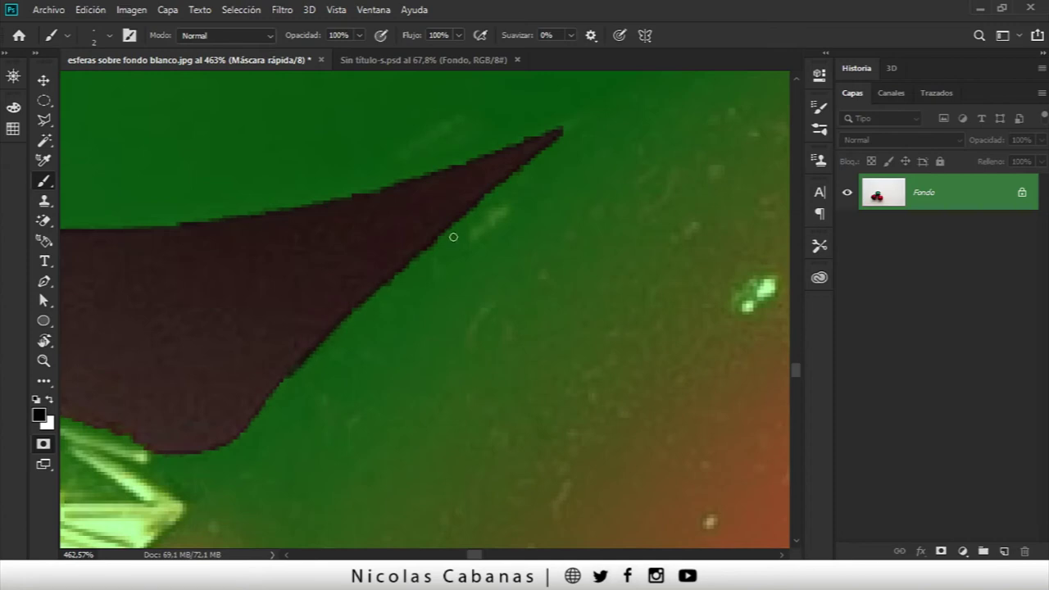
scroll(220, 207, "down", 3)
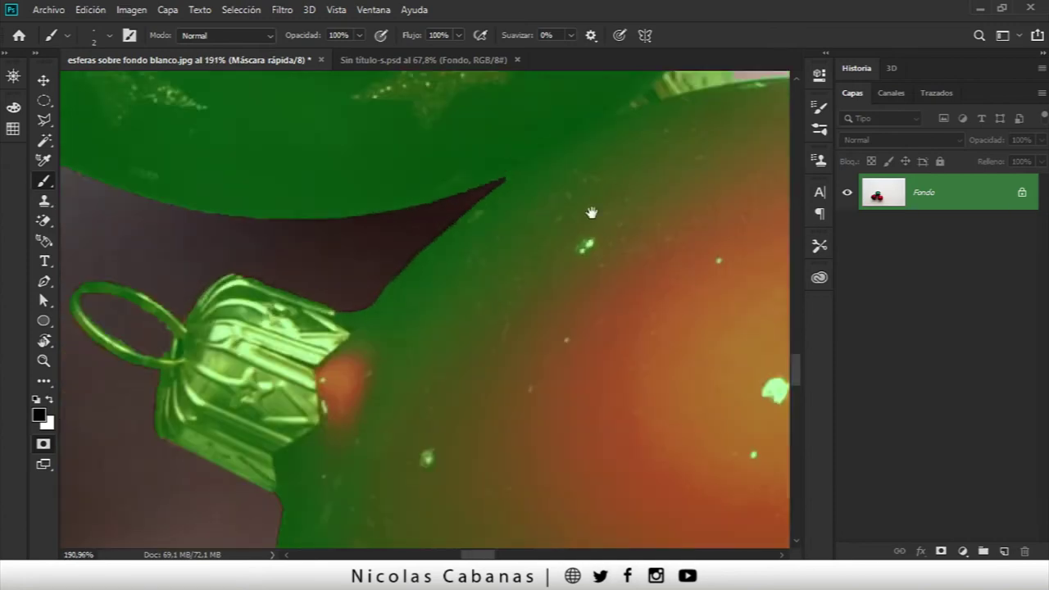
scroll(456, 246, "up", 3)
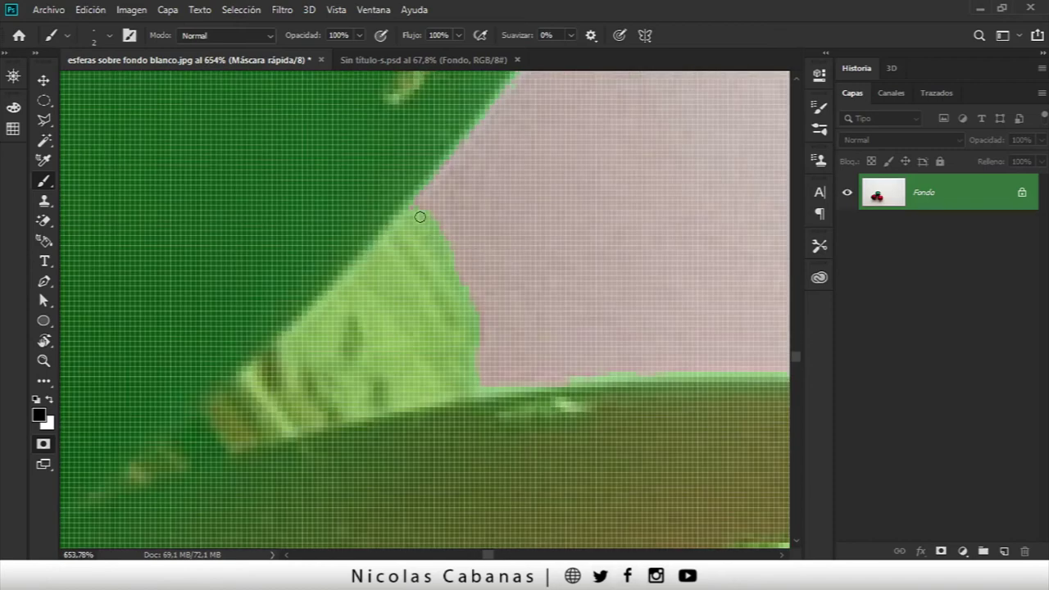
Step: Paint the pale strip beside the ornament cap white to mark it as background
key("x")
left_click_drag(485, 311, 491, 318)
key("x")
scroll(445, 358, "down", 5)
scroll(522, 355, "up", 3)
scroll(515, 363, "up", 4)
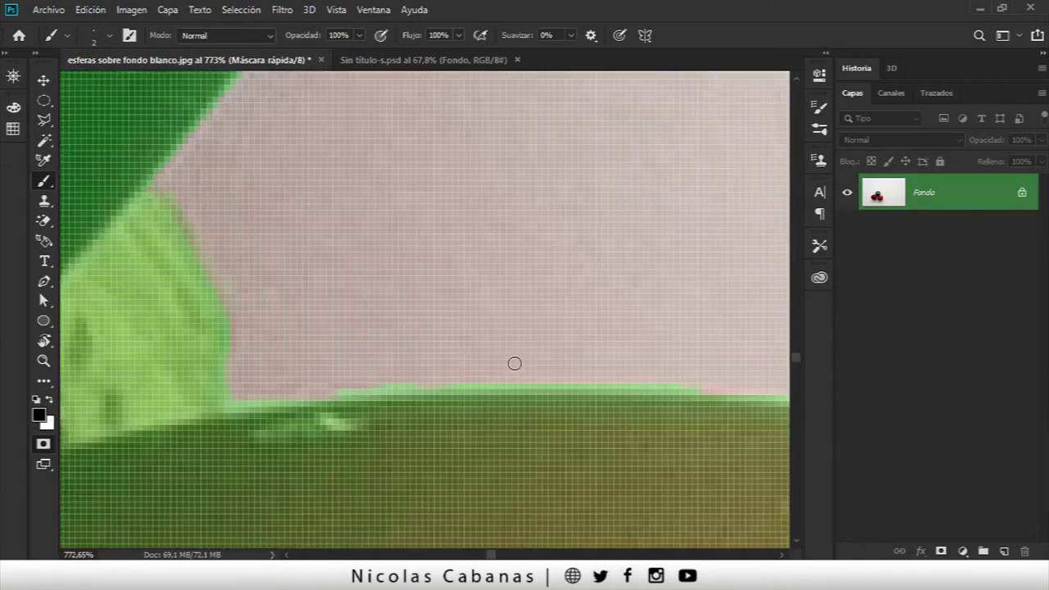
Step: Smooth the bump on the mask edge by painting it with white
key("x")
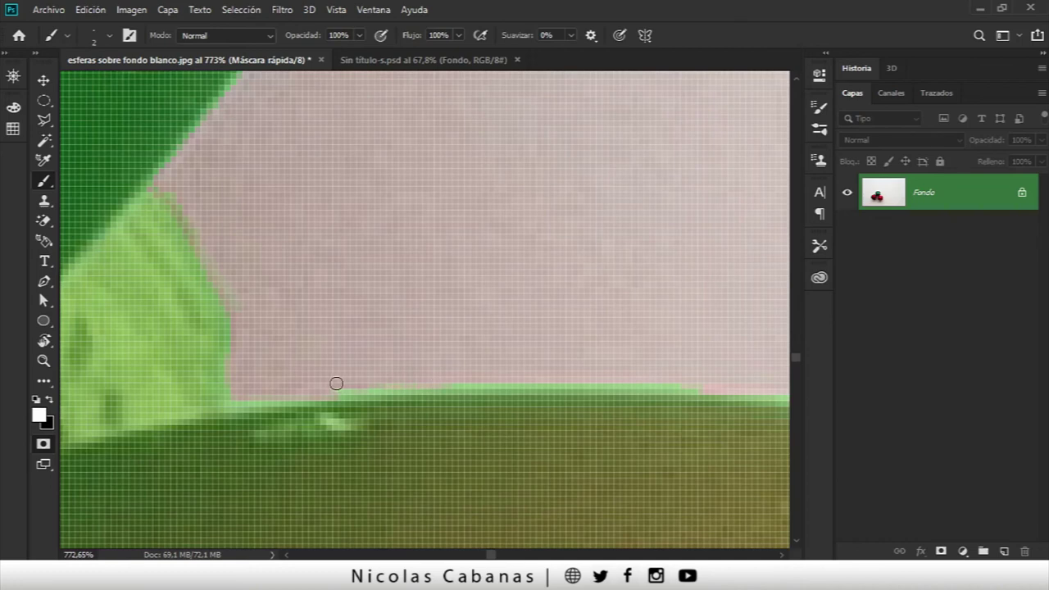
scroll(349, 349, "down", 5)
scroll(342, 336, "down", 2)
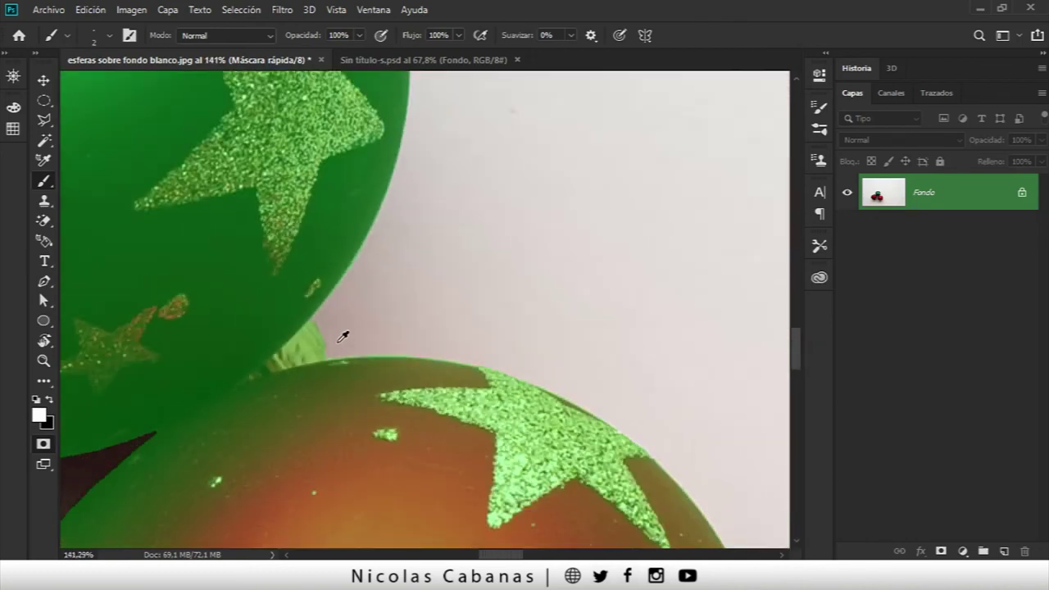
scroll(342, 336, "down", 3)
scroll(361, 340, "down", 3)
scroll(396, 344, "down", 2)
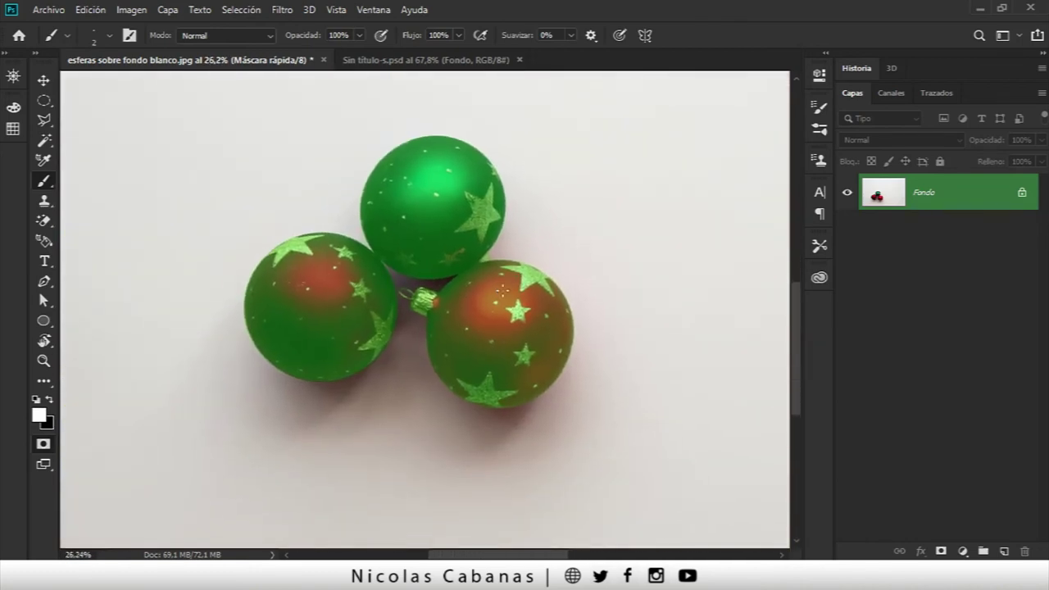
scroll(503, 291, "up", 3)
scroll(447, 312, "up", 2)
scroll(382, 218, "up", 2)
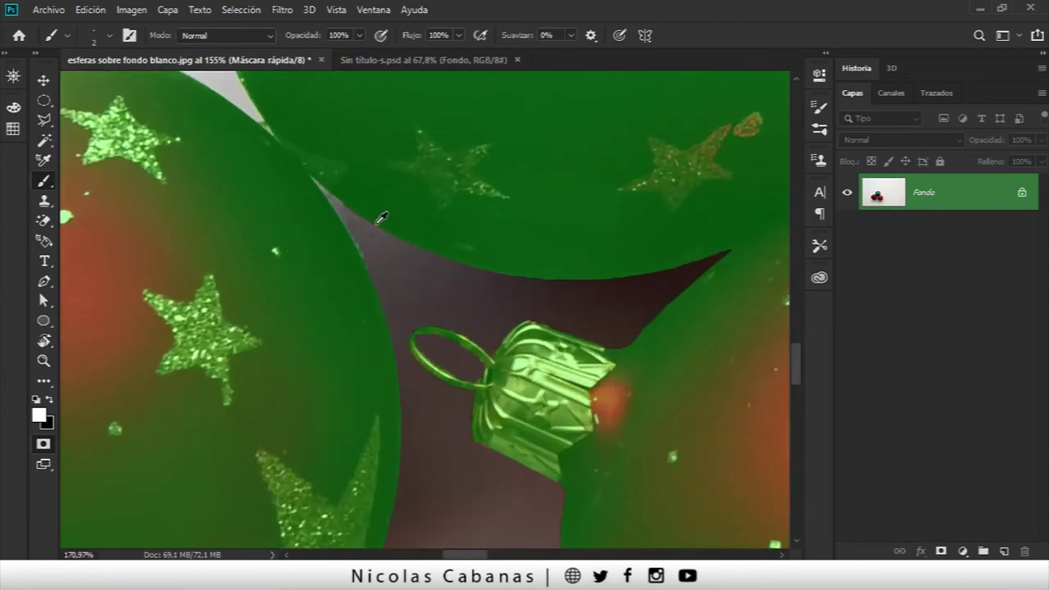
scroll(382, 218, "up", 4)
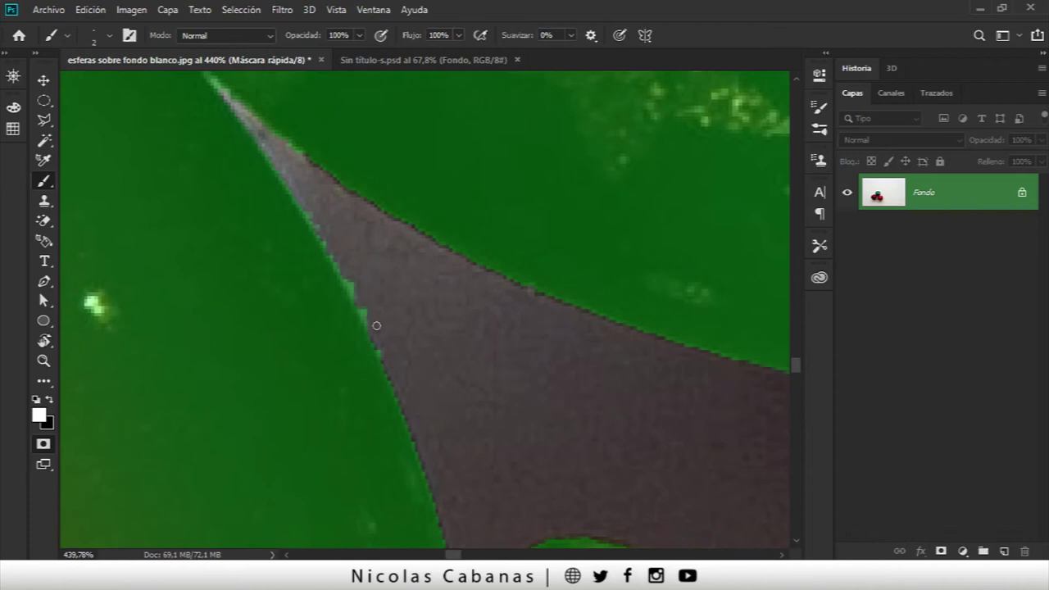
left_click_drag(344, 281, 350, 297)
scroll(421, 335, "down", 2)
scroll(566, 352, "down", 2)
scroll(574, 361, "down", 2)
scroll(582, 390, "up", 5)
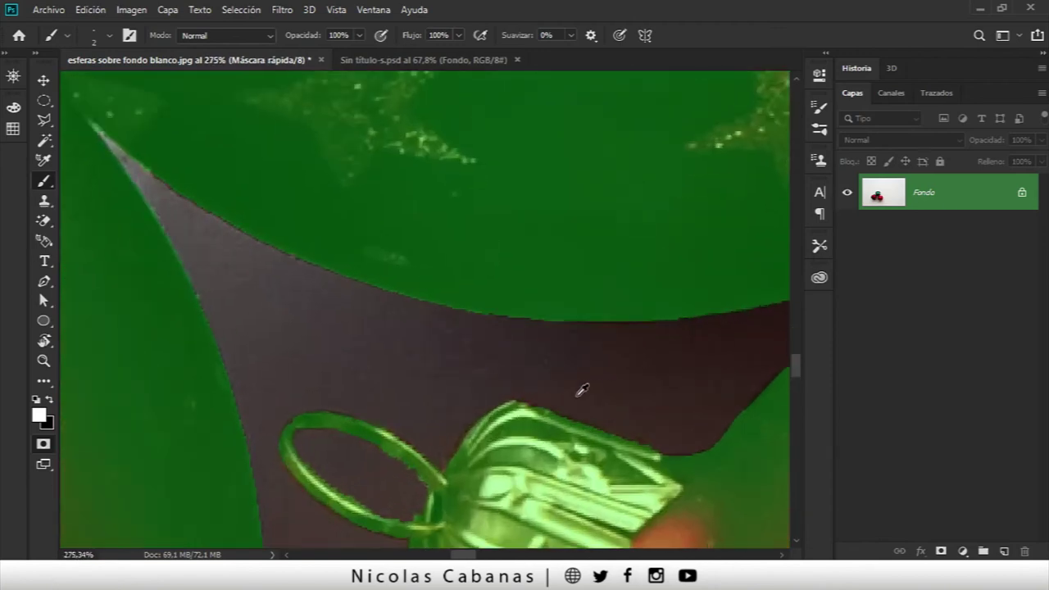
scroll(582, 390, "up", 1)
scroll(571, 366, "up", 1)
scroll(554, 355, "up", 1)
Step: Enlarge the brush with ] and zoom out to review the cleaned mask
key("bracketright")
key("bracketright")
key("bracketright")
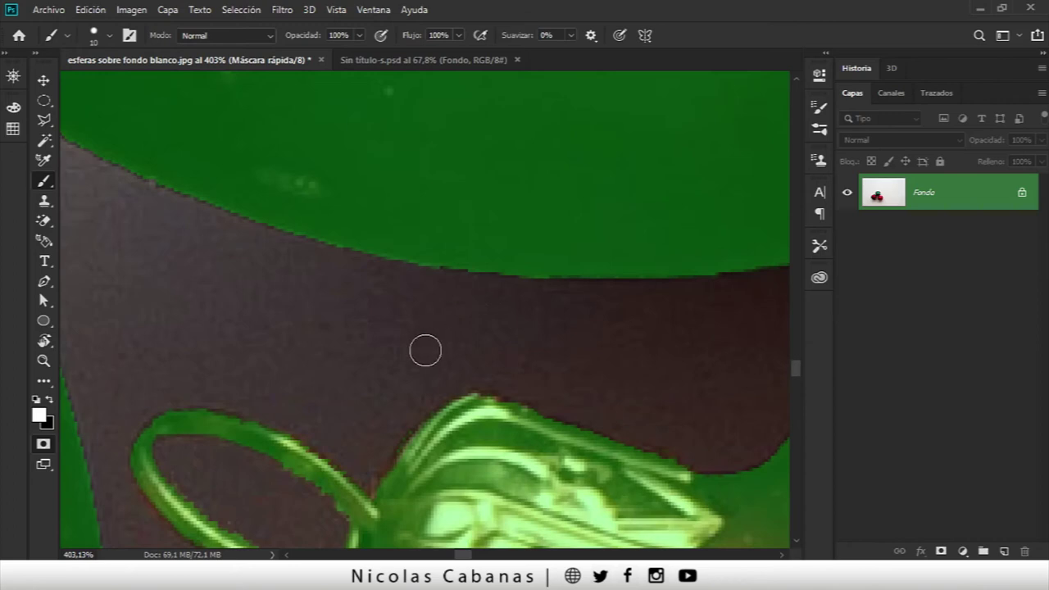
scroll(394, 369, "down", 2)
scroll(370, 398, "up", 4)
scroll(347, 435, "down", 2)
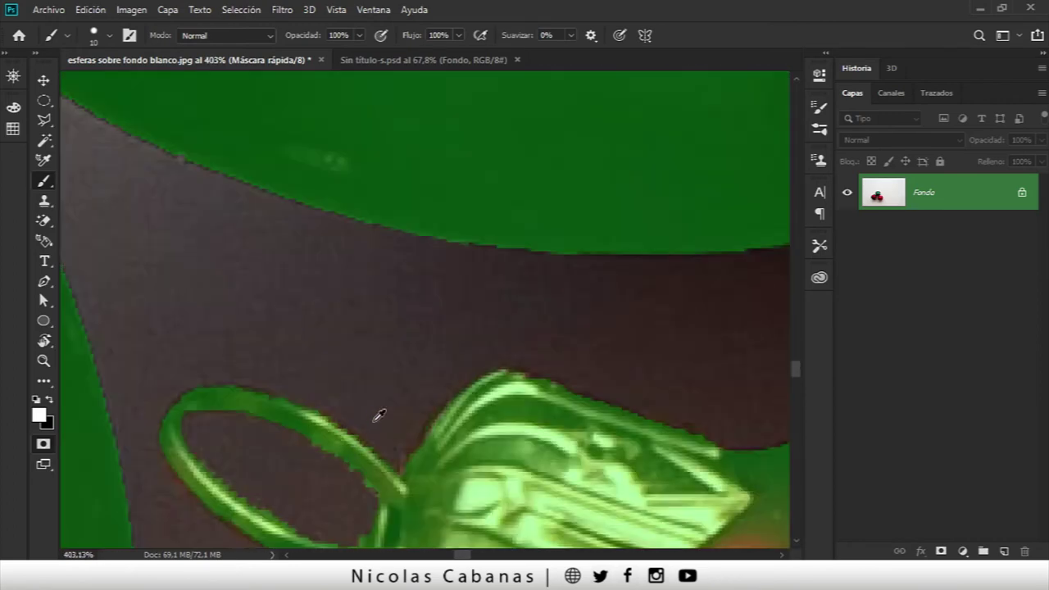
scroll(379, 416, "down", 8)
scroll(402, 377, "down", 4)
scroll(422, 336, "down", 4)
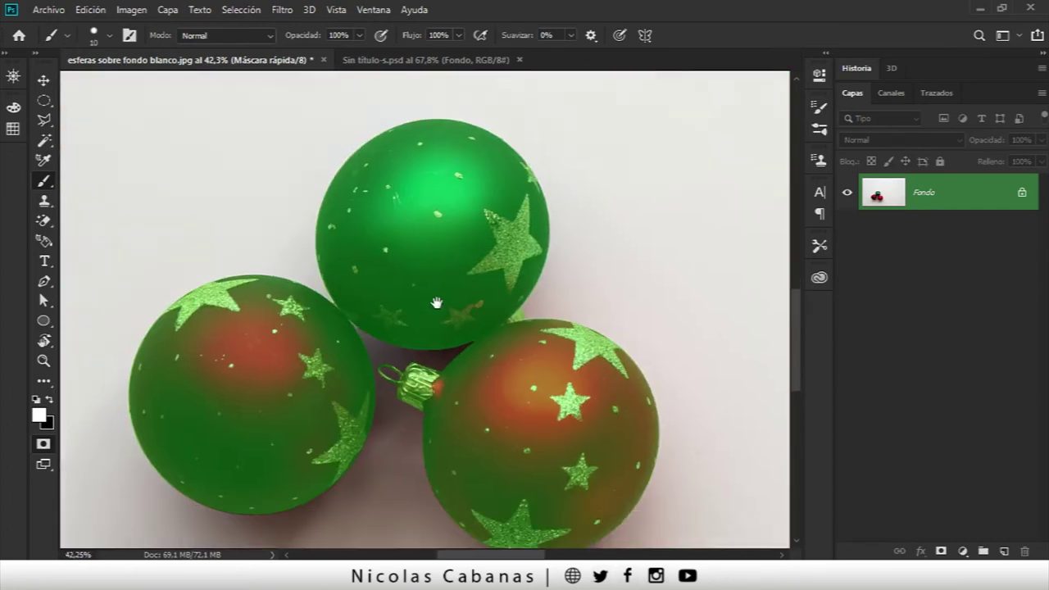
scroll(460, 256, "down", 3)
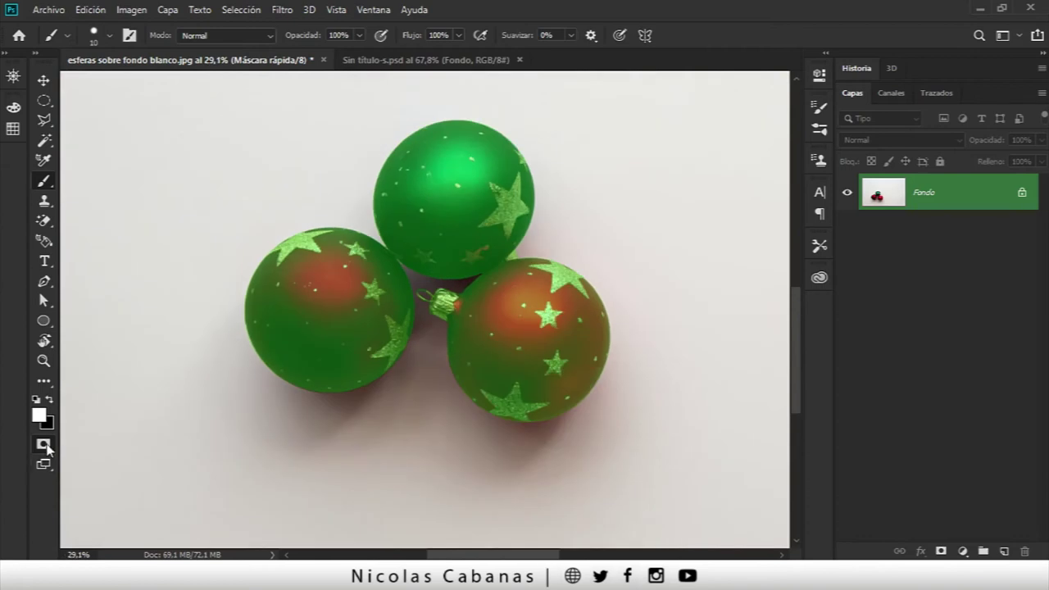
Step: Exit Quick Mask to get the bauble selection and switch to the Magic Wand tool
left_click(44, 445)
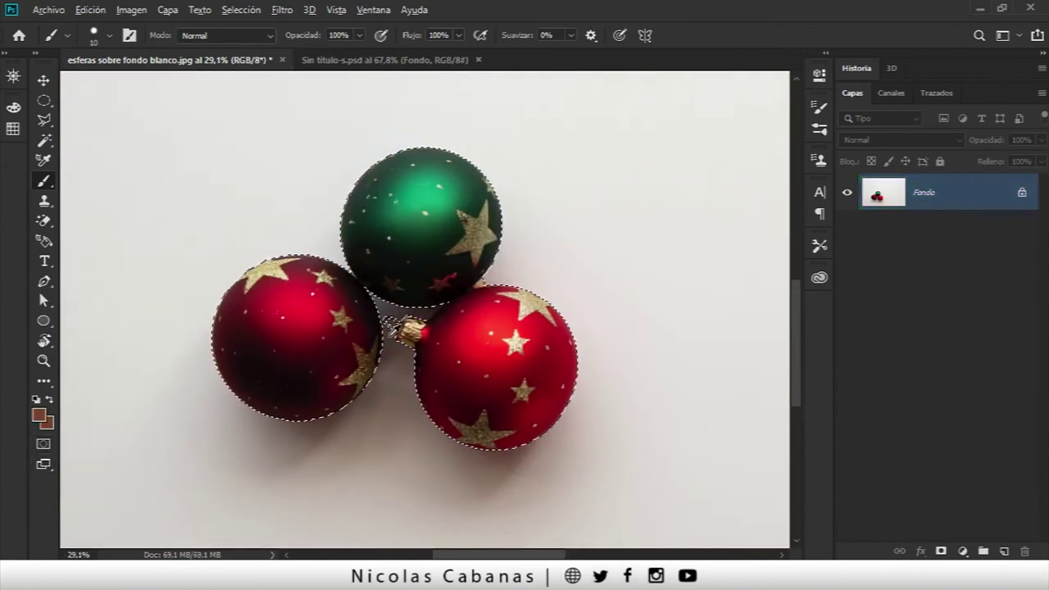
scroll(388, 336, "up", 4)
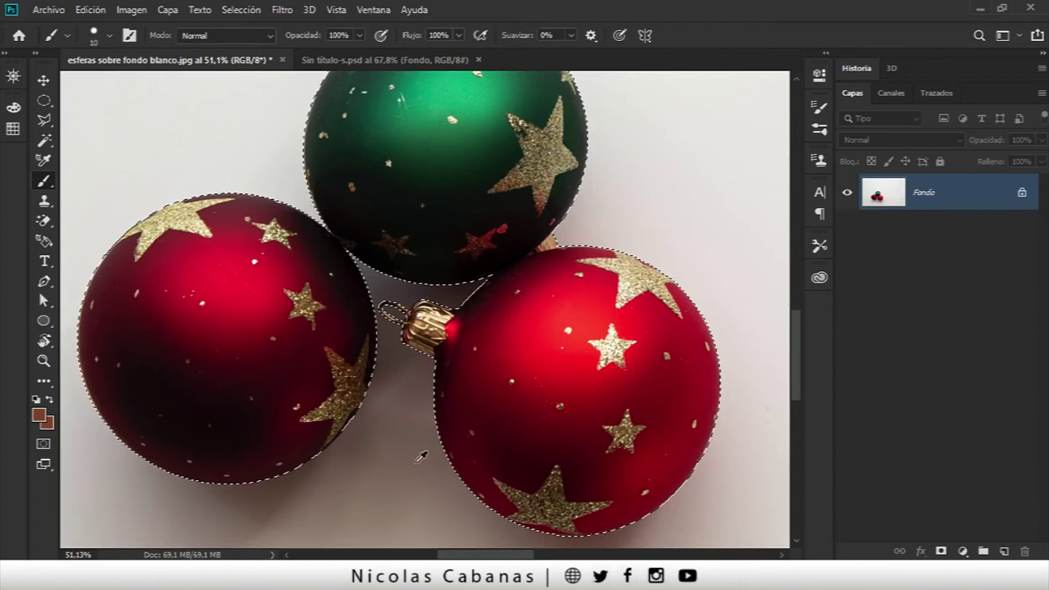
scroll(500, 475, "up", 2)
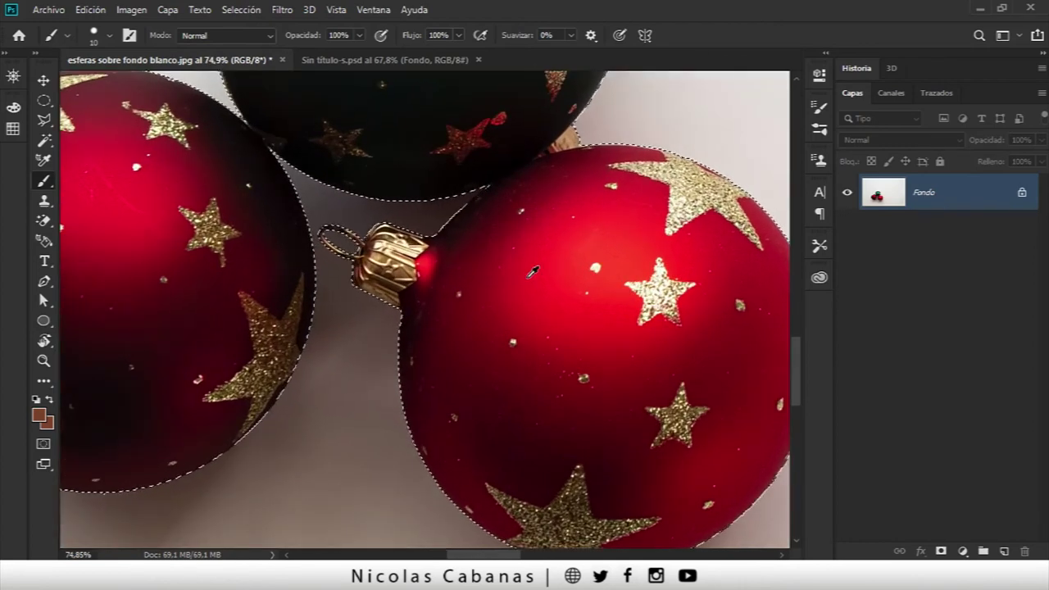
scroll(531, 272, "down", 4)
scroll(459, 295, "up", 2)
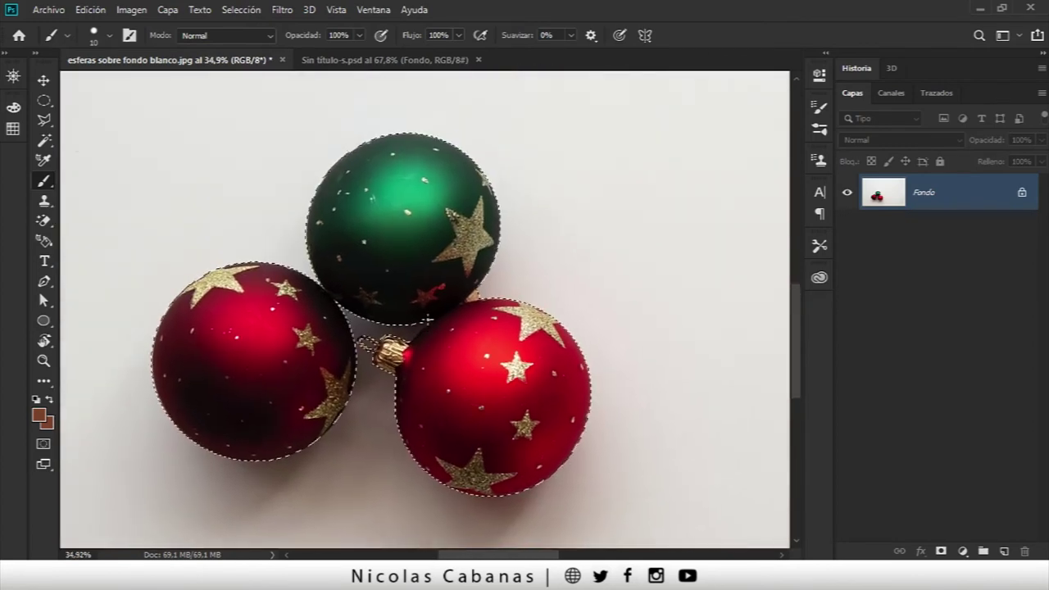
left_click(44, 140)
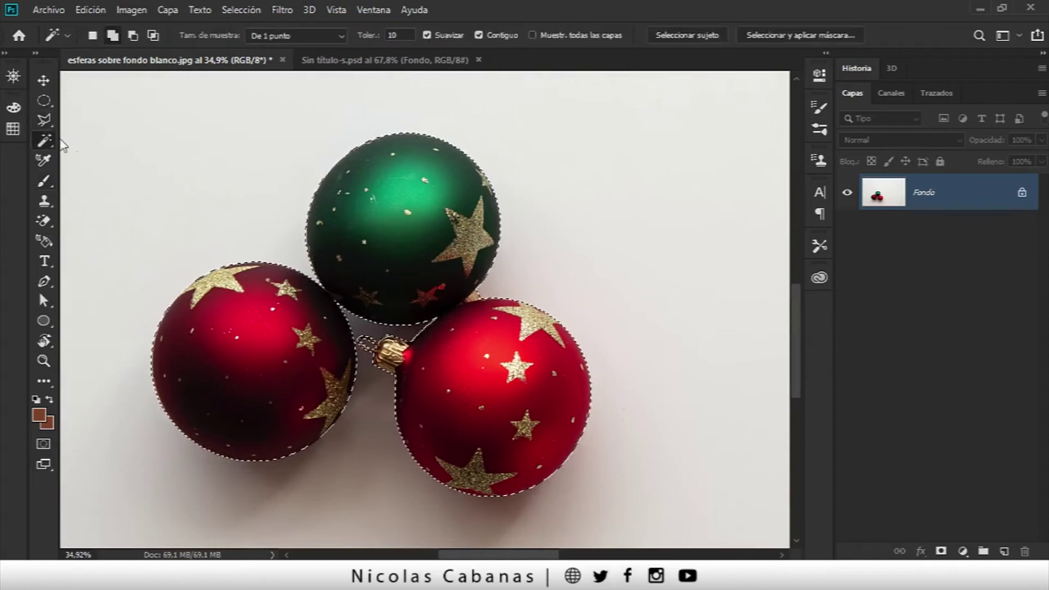
Step: Open Select and Mask and pan to the dark gap below the top ball
left_click(792, 37)
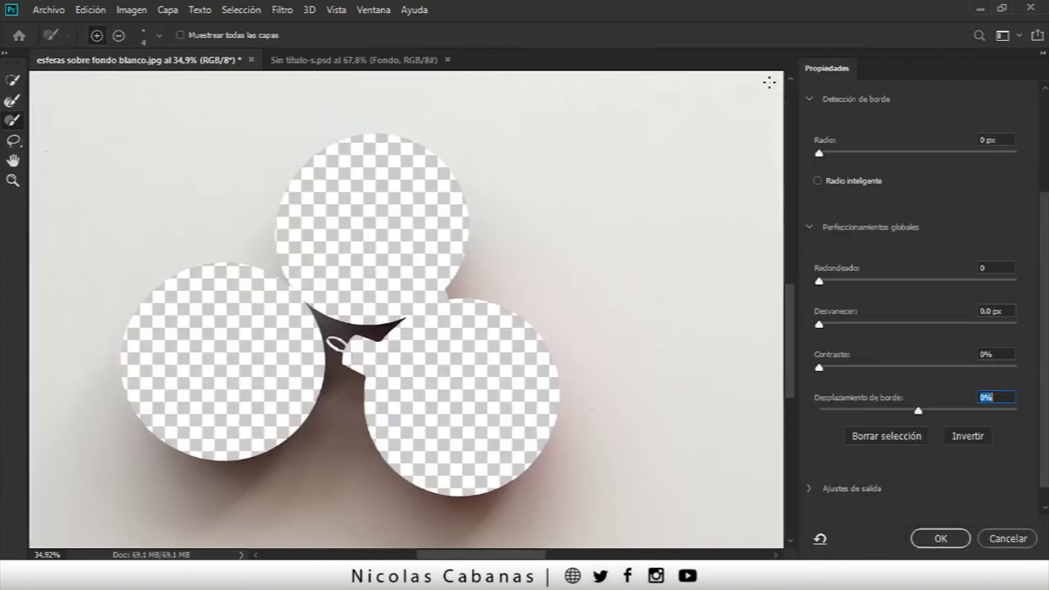
key("alt")
scroll(405, 249, "up", 1)
key("alt")
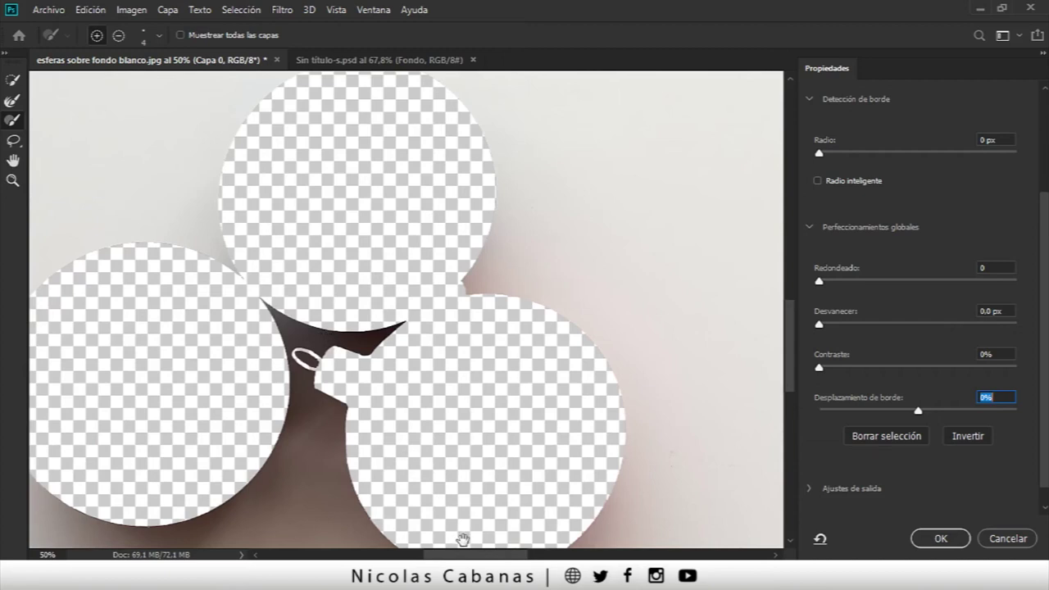
left_click_drag(466, 557, 433, 558)
scroll(574, 377, "right", 2)
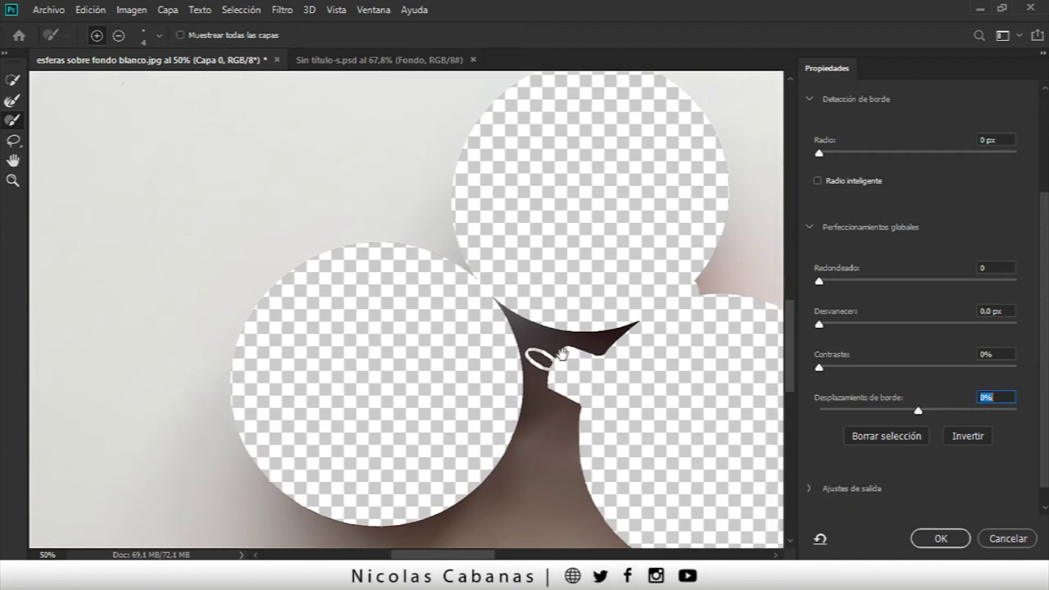
scroll(537, 352, "right", 2)
scroll(537, 352, "up", 2)
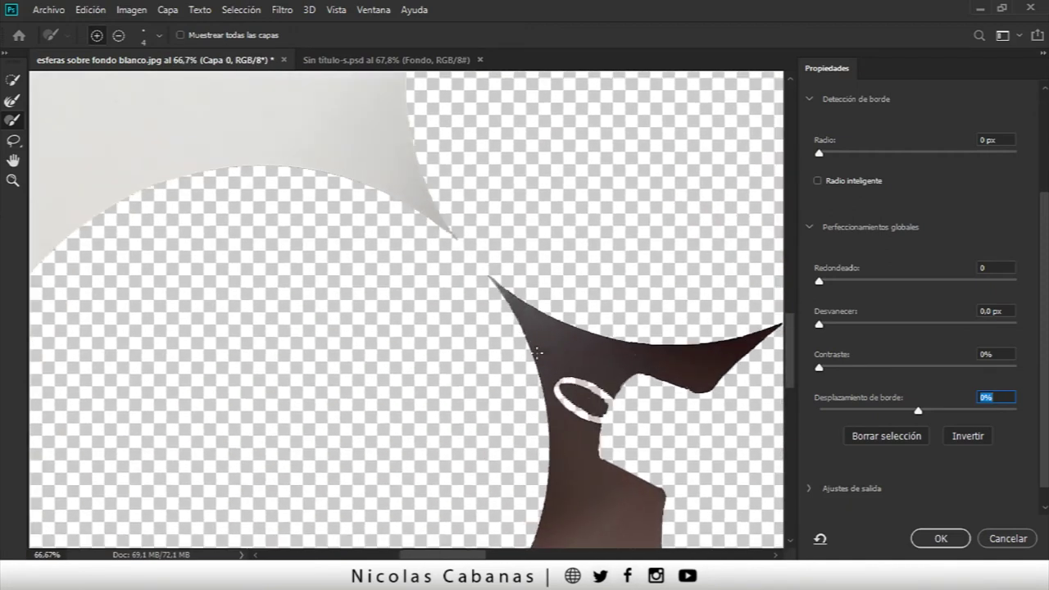
left_click_drag(534, 353, 395, 277)
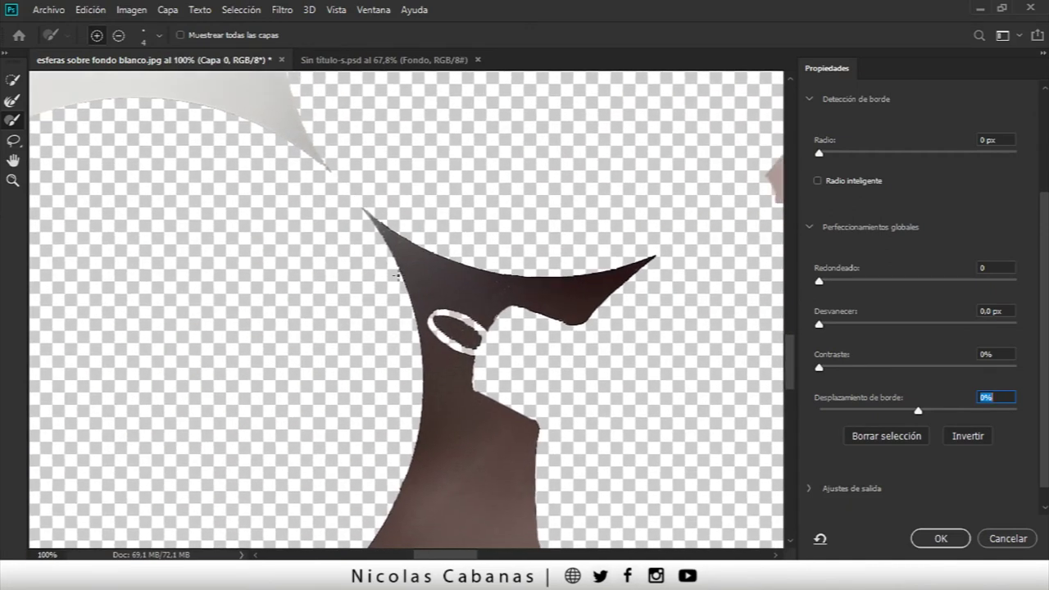
left_click_drag(595, 291, 474, 269)
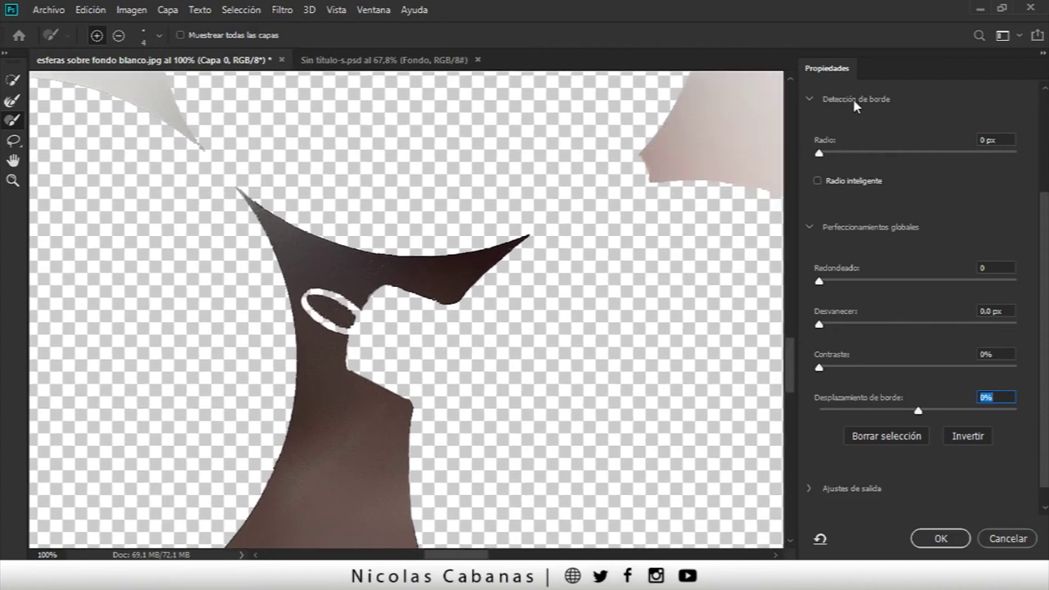
scroll(943, 246, "up", 3)
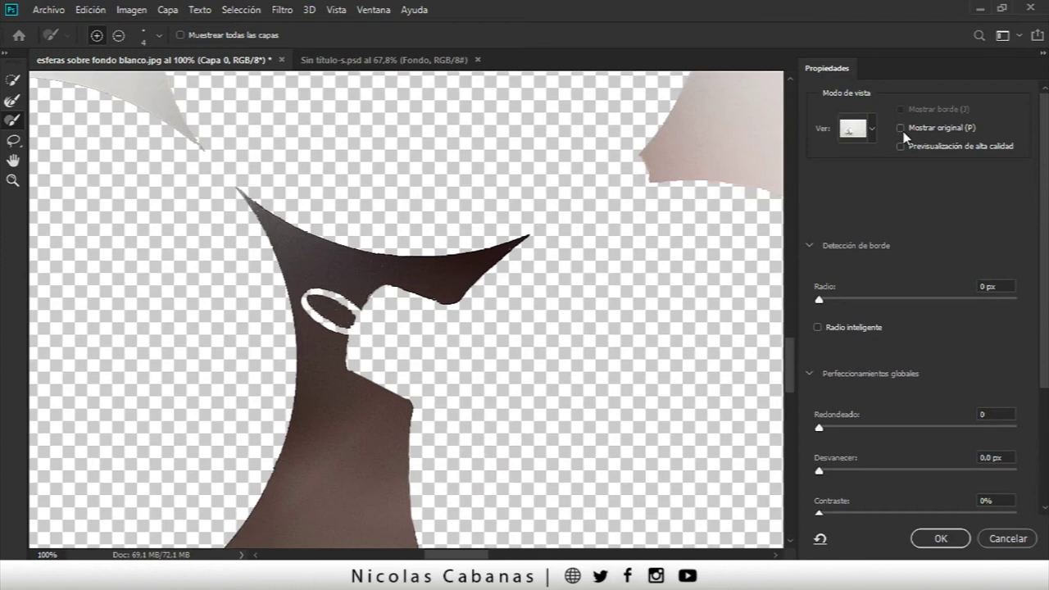
Step: Preview the selection as a red Overlay and zoom in on the ornament cap
left_click(867, 134)
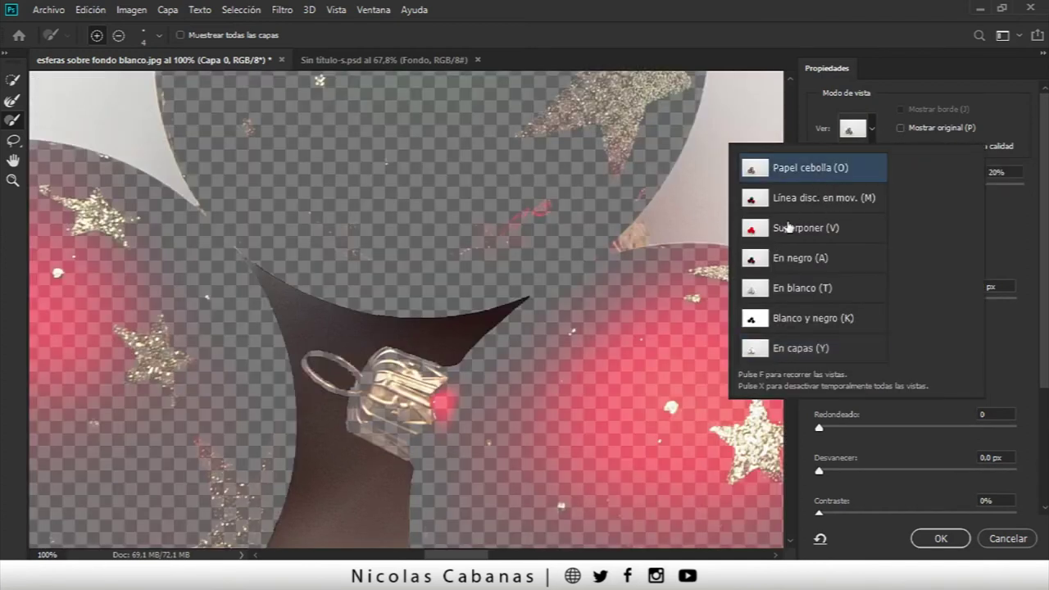
left_click(986, 110)
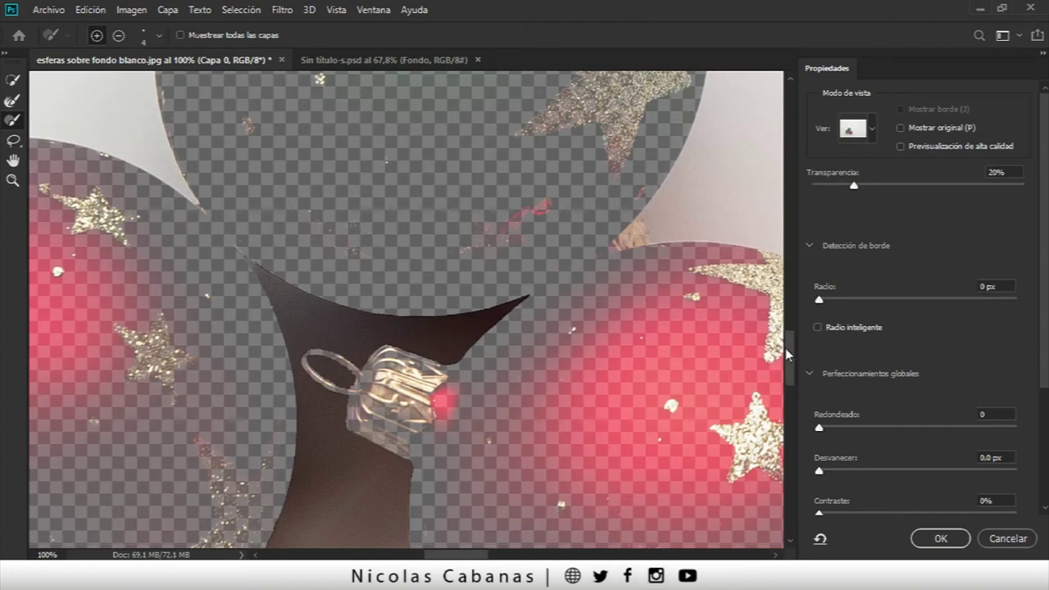
left_click(12, 180)
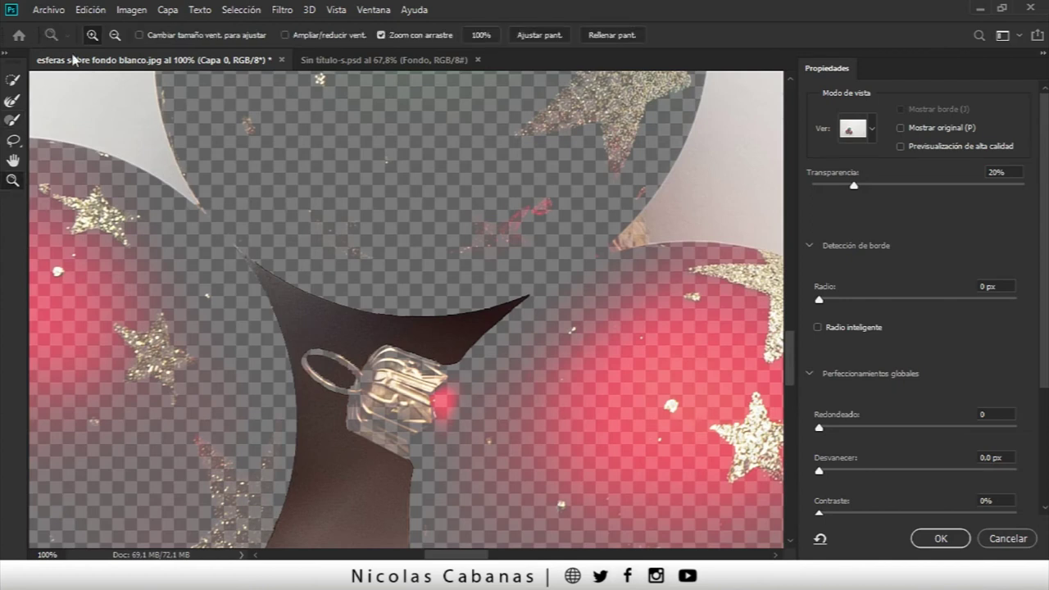
mouse_move(272, 245)
left_mouse_down()
mouse_move(320, 316)
mouse_move(275, 236)
mouse_move(566, 347)
left_mouse_up()
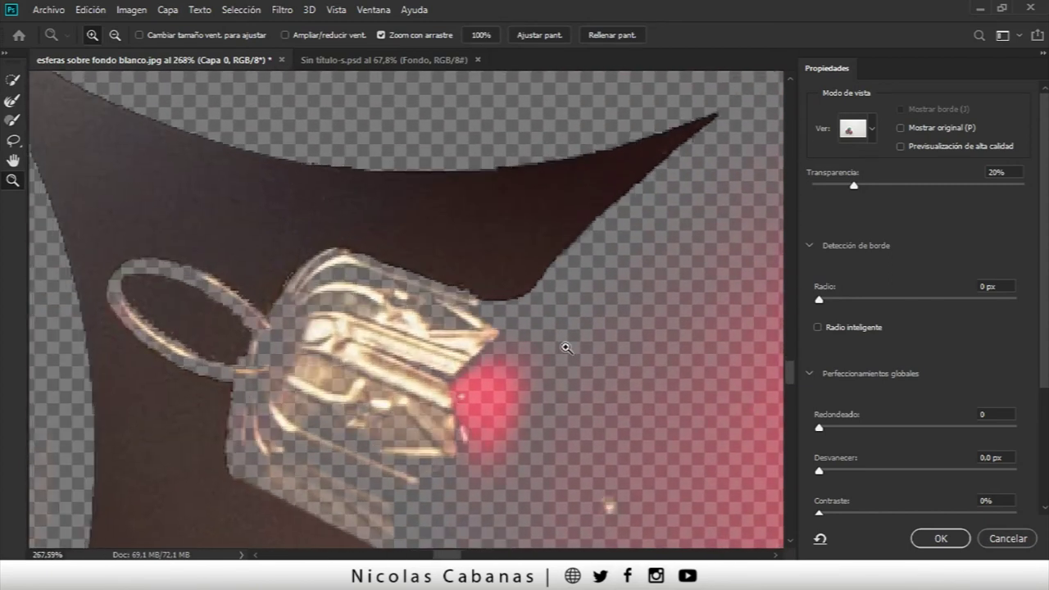
scroll(902, 390, "down", 2)
Step: Set Feather to 1.0 px and Contrast to 50%
left_click_drag(822, 399, 827, 403)
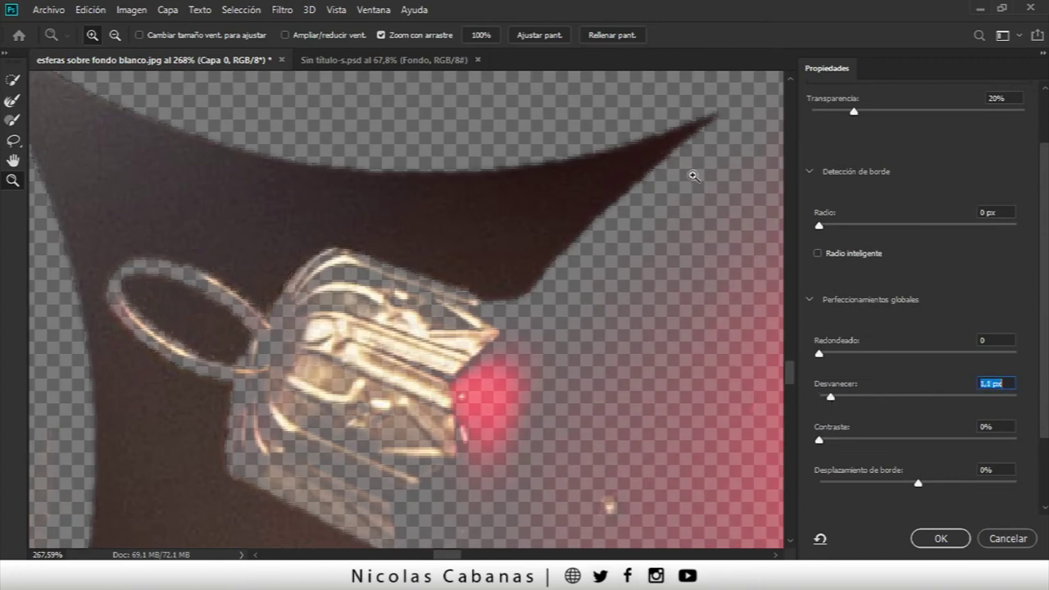
mouse_move(819, 439)
left_mouse_down()
mouse_move(931, 427)
mouse_move(932, 443)
mouse_move(960, 443)
mouse_move(927, 439)
left_mouse_up()
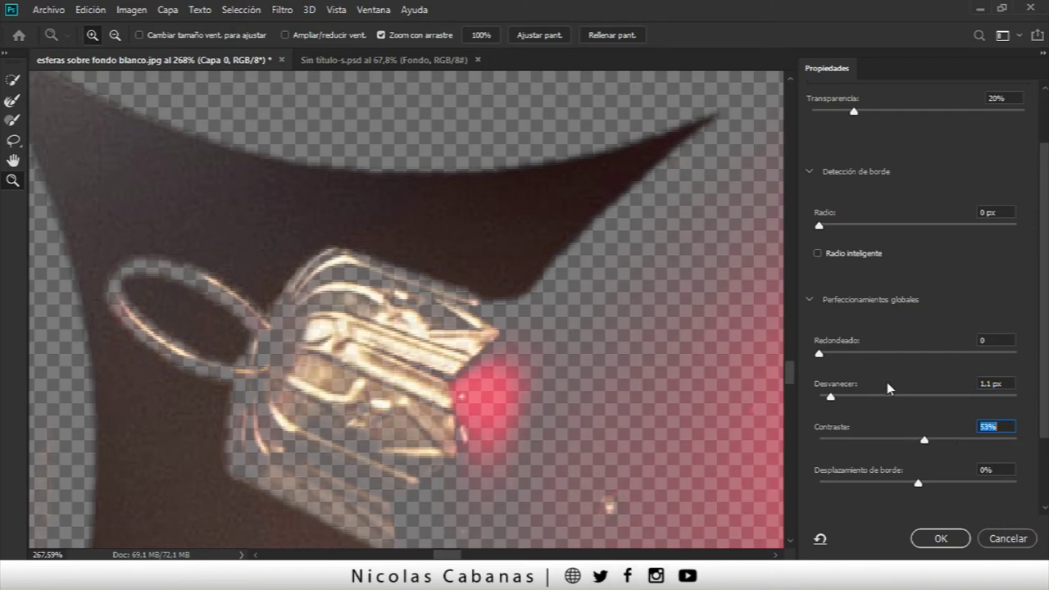
left_click(990, 384)
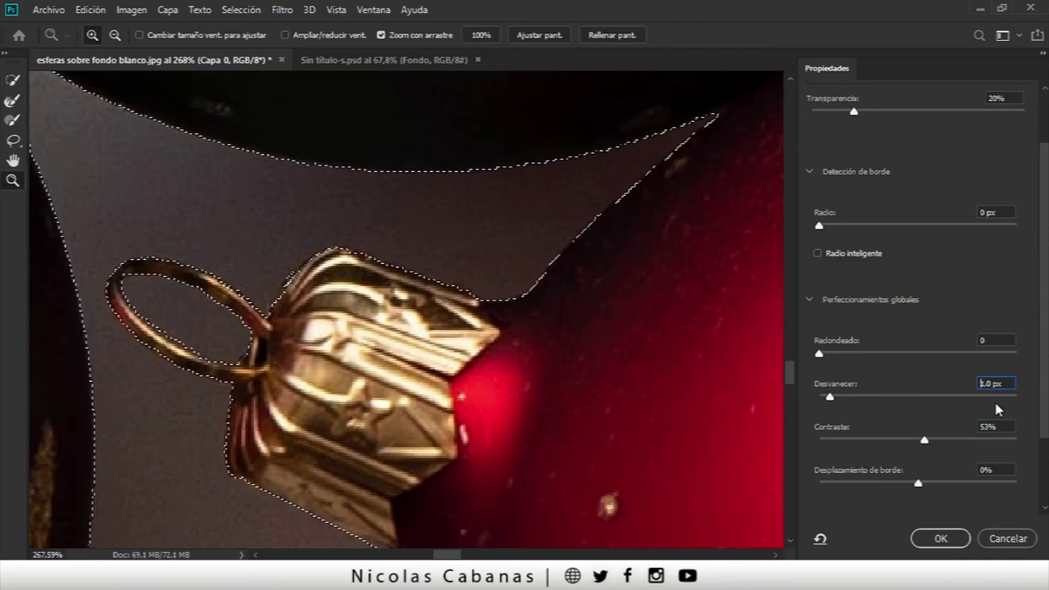
key("Return")
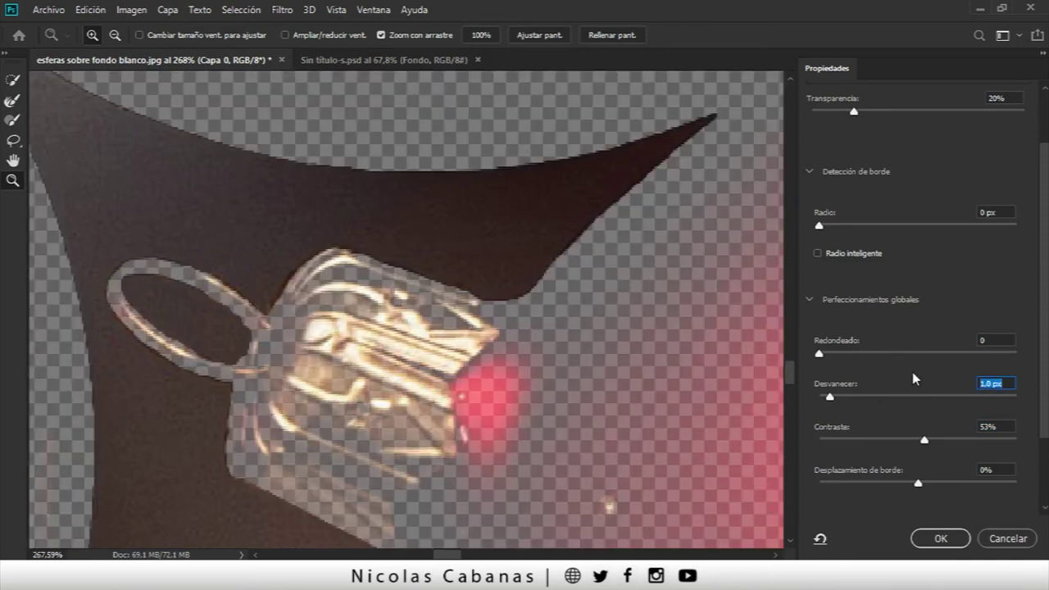
left_click(989, 427)
type("5")
type("0")
Step: Inspect the ornament edges up close and lower the edge contrast in Select and Mask
left_click_drag(381, 302, 315, 307)
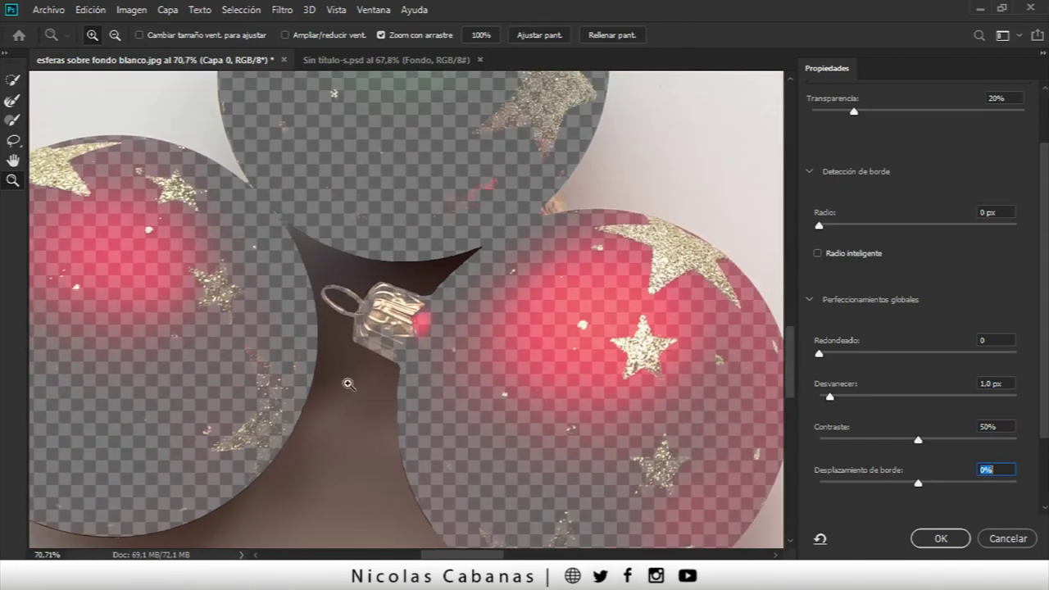
mouse_move(331, 468)
left_mouse_down()
mouse_move(418, 353)
mouse_move(403, 355)
mouse_move(510, 375)
mouse_move(475, 435)
left_mouse_up()
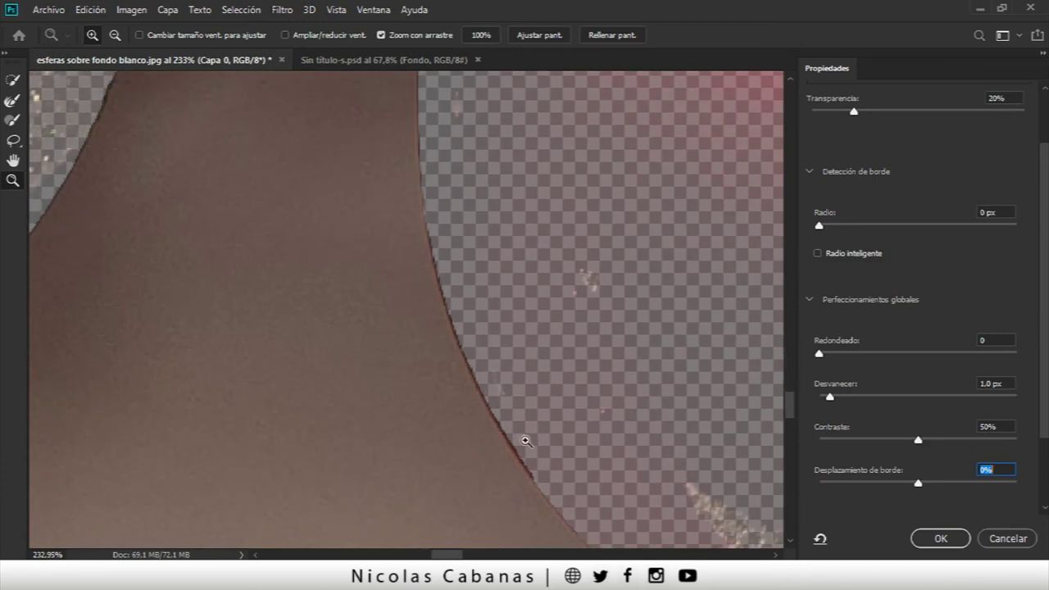
mouse_move(481, 338)
left_mouse_down()
mouse_move(459, 269)
mouse_move(222, 298)
mouse_move(463, 396)
mouse_move(354, 501)
left_mouse_up()
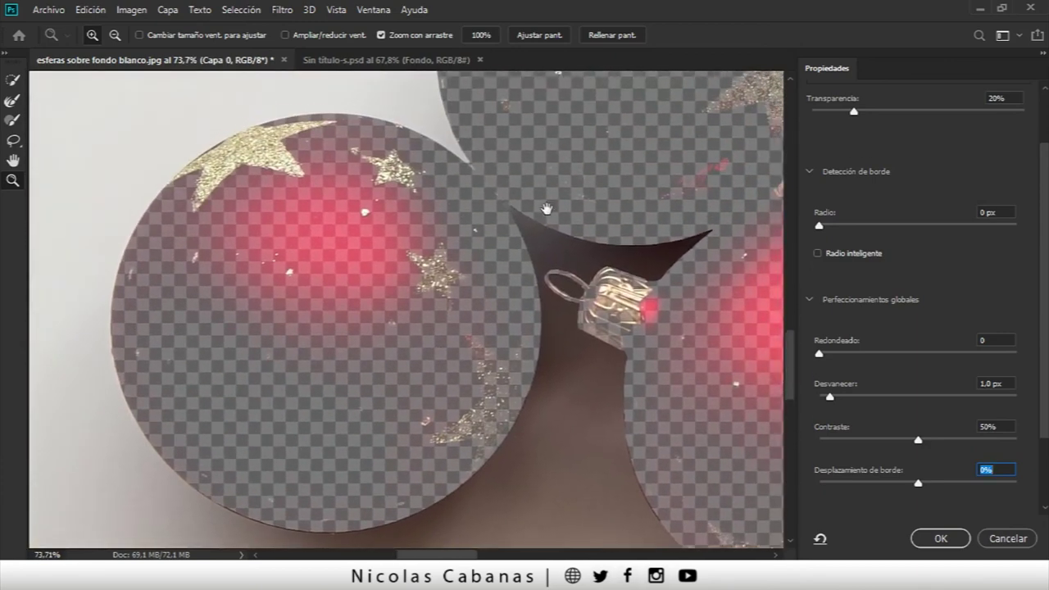
left_click_drag(354, 328, 165, 469)
mouse_move(303, 332)
left_mouse_down()
mouse_move(240, 202)
mouse_move(245, 168)
left_mouse_up()
left_click_drag(335, 269, 342, 246)
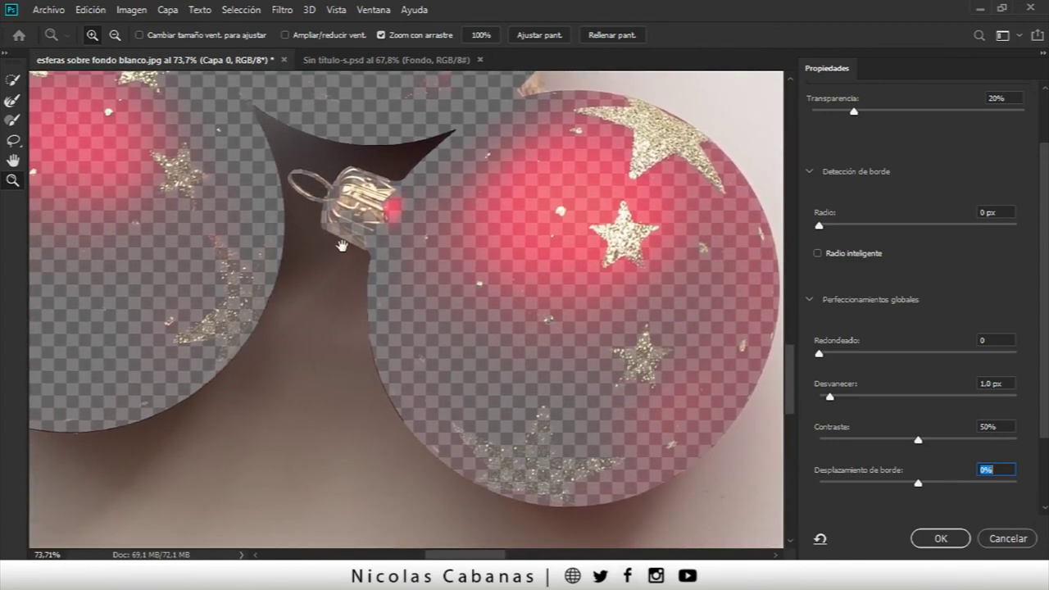
left_click_drag(315, 343, 352, 353)
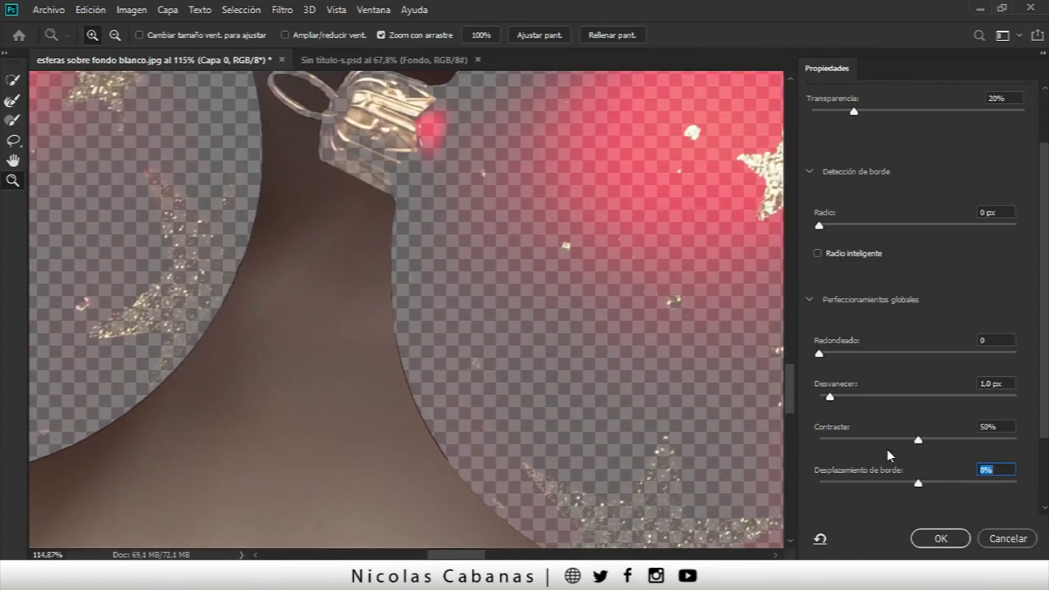
left_click(868, 440)
type("2")
type("5")
Step: Compare original and cutout previews, set a 0.5 px feather, and apply the refined selection
left_click_drag(402, 343, 363, 340)
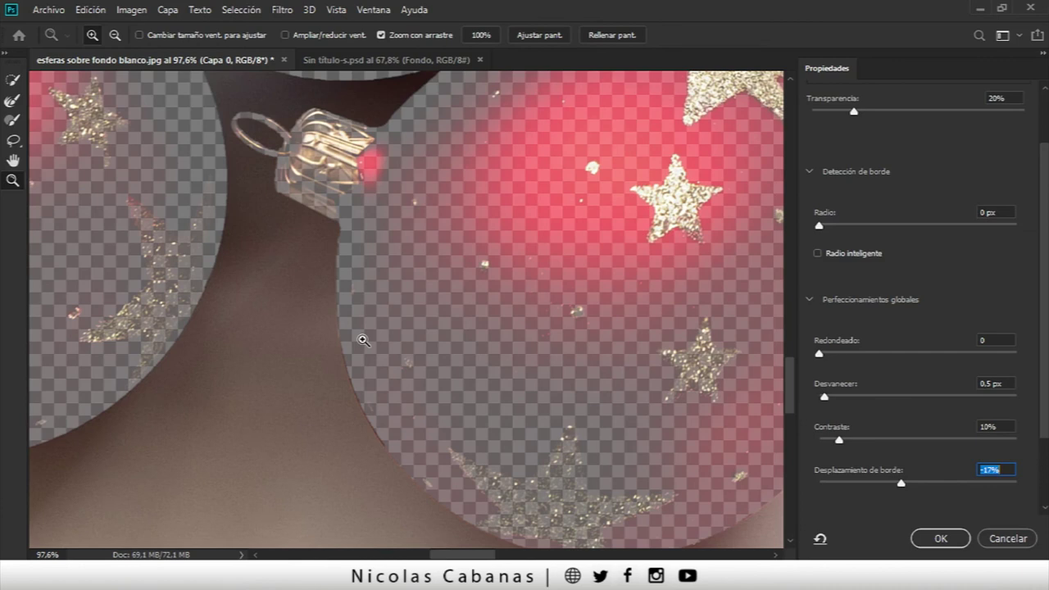
key("p")
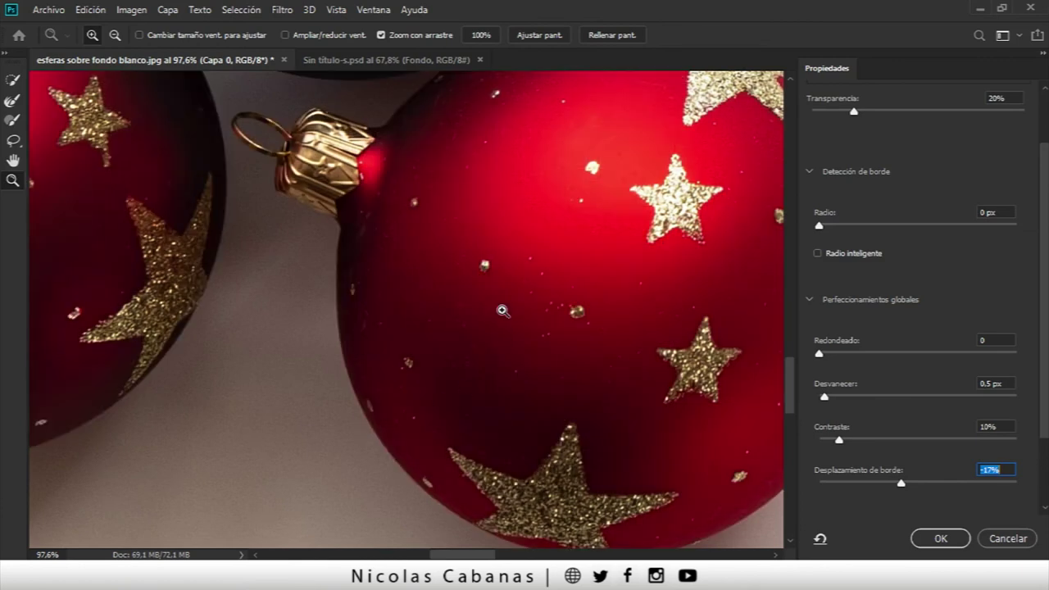
key("p")
mouse_move(514, 263)
left_mouse_down()
mouse_move(435, 268)
mouse_move(468, 358)
mouse_move(461, 424)
mouse_move(468, 345)
left_mouse_up()
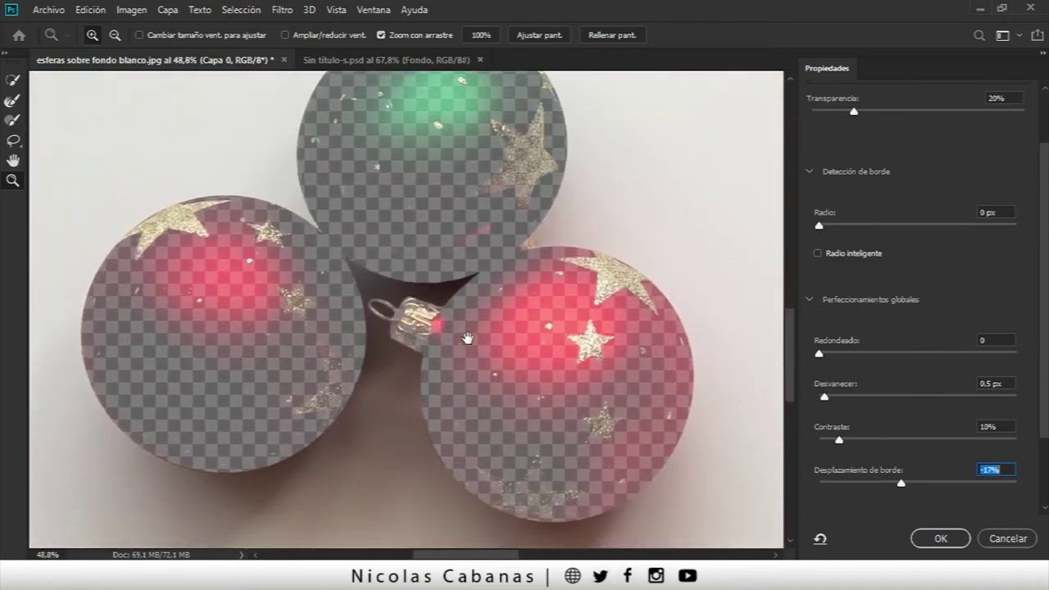
left_click_drag(418, 463, 459, 453)
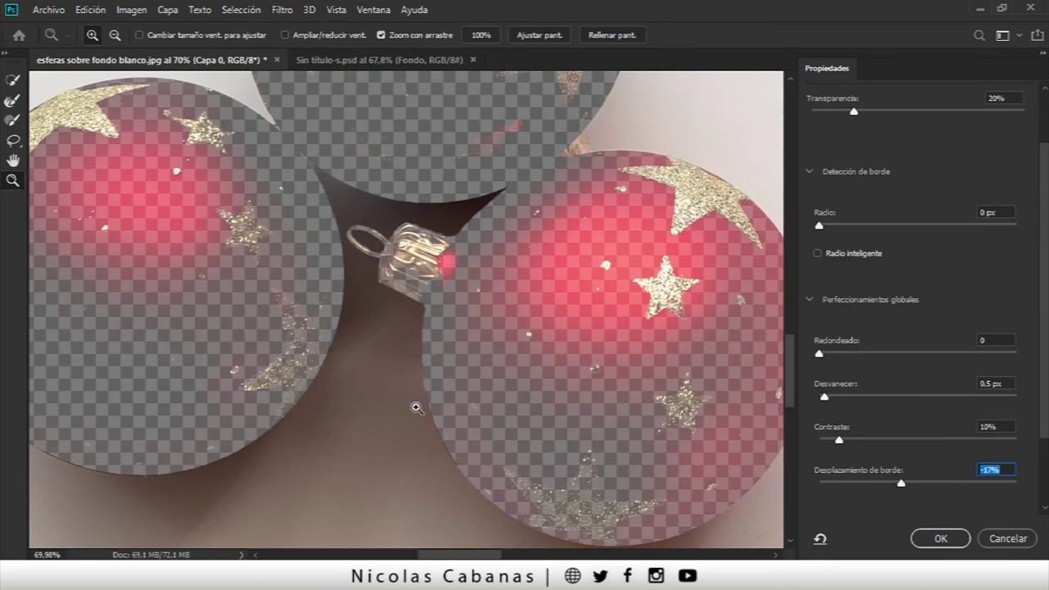
left_click(987, 383)
left_click(945, 537)
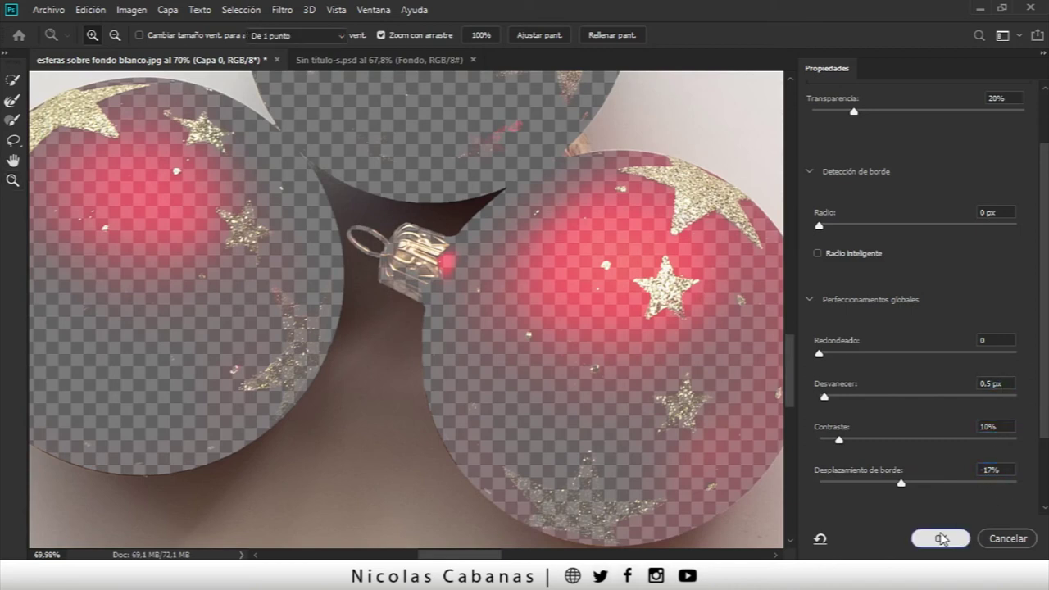
Step: Touch up the selection inside the right ornament and along its rim
left_click(552, 300, "shift")
left_click(529, 308, "shift")
key("z")
left_click_drag(604, 265, 482, 305)
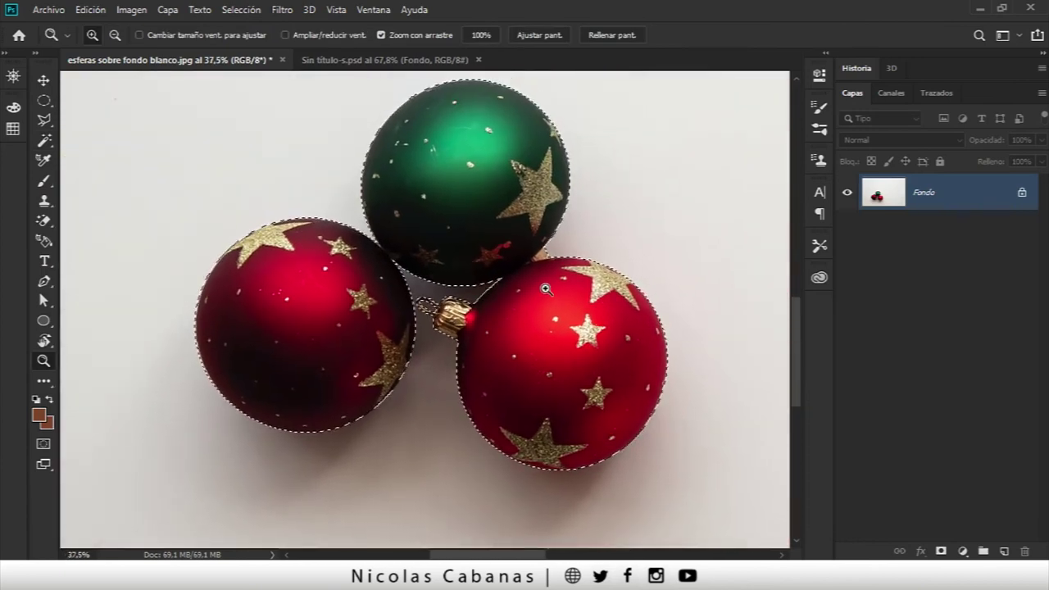
left_click_drag(592, 289, 519, 294)
Step: Duplicate Fondo, hide the original, and mask the ornaments out of Fondo copia
mouse_move(943, 190)
left_mouse_down()
mouse_move(1003, 478)
mouse_move(1004, 549)
left_mouse_up()
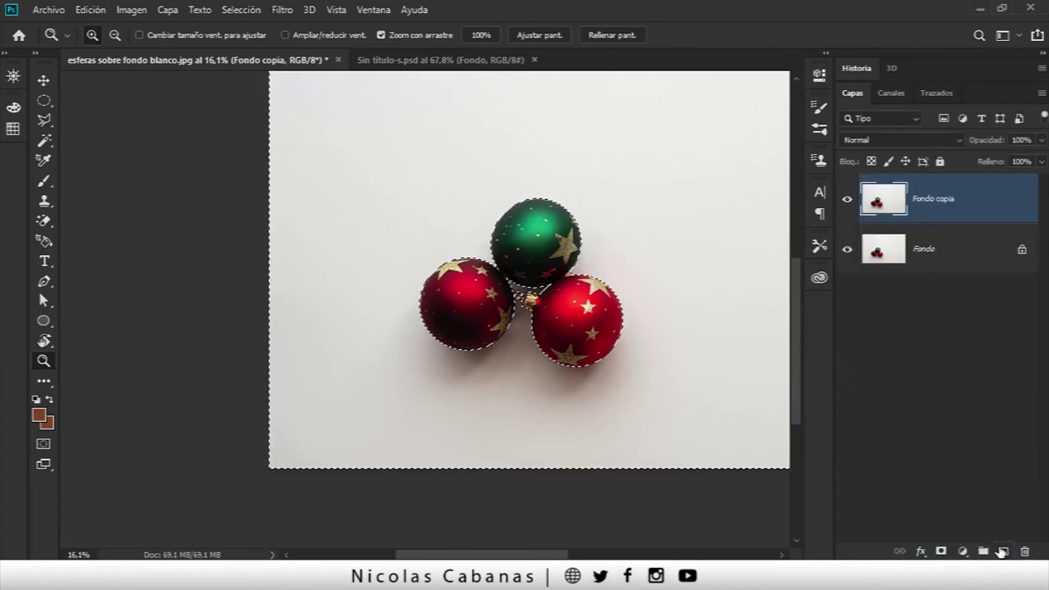
left_click(847, 248)
mouse_move(694, 209)
left_mouse_down()
mouse_move(528, 239)
mouse_move(539, 253)
left_mouse_up()
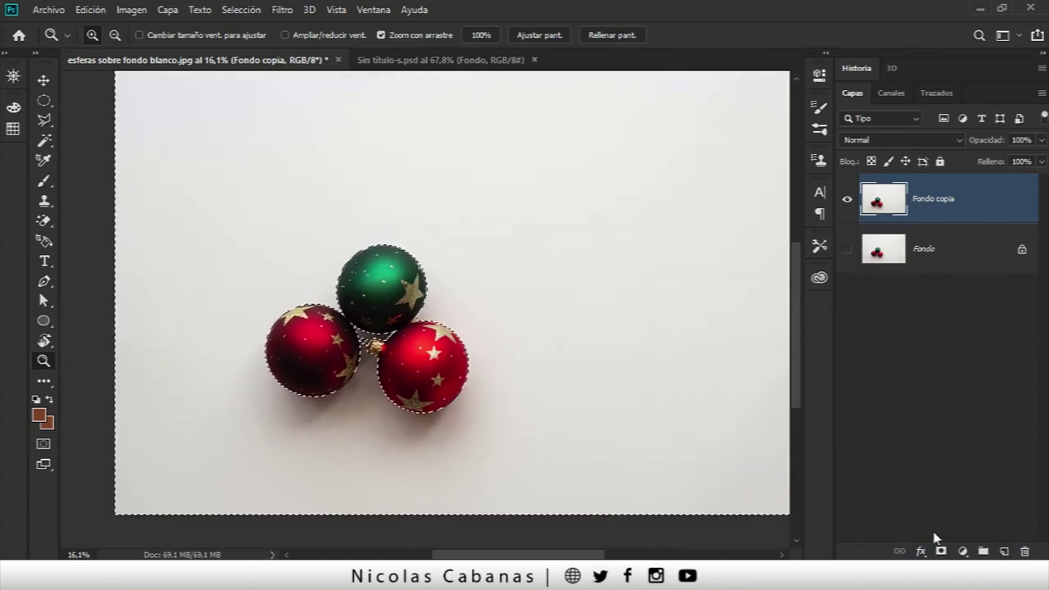
left_click(945, 552)
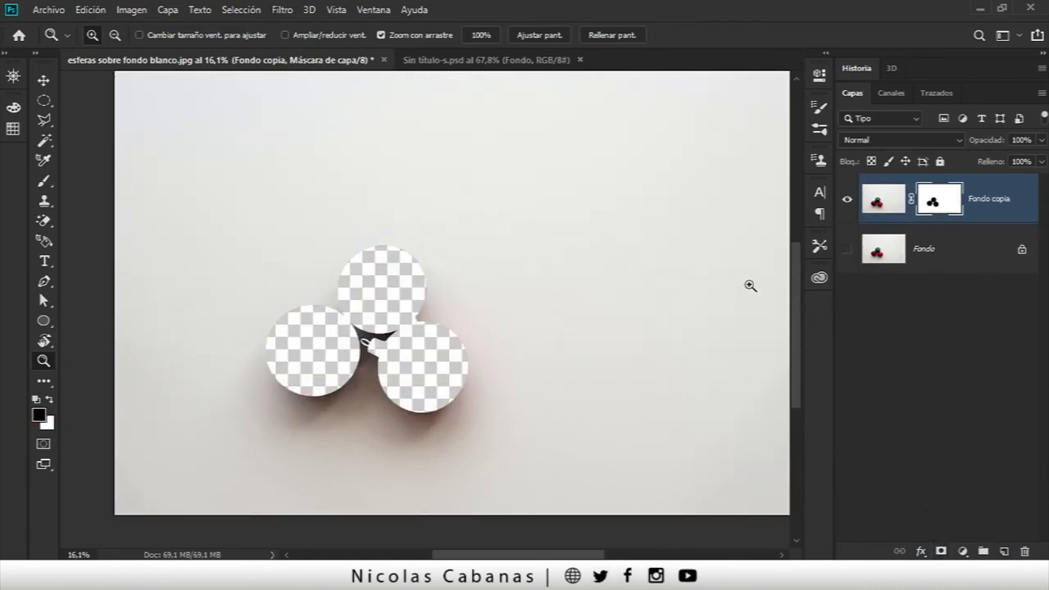
Step: Inspect the masked sphere edges, then duplicate the masked Fondo copia layer
left_click_drag(416, 383, 462, 369)
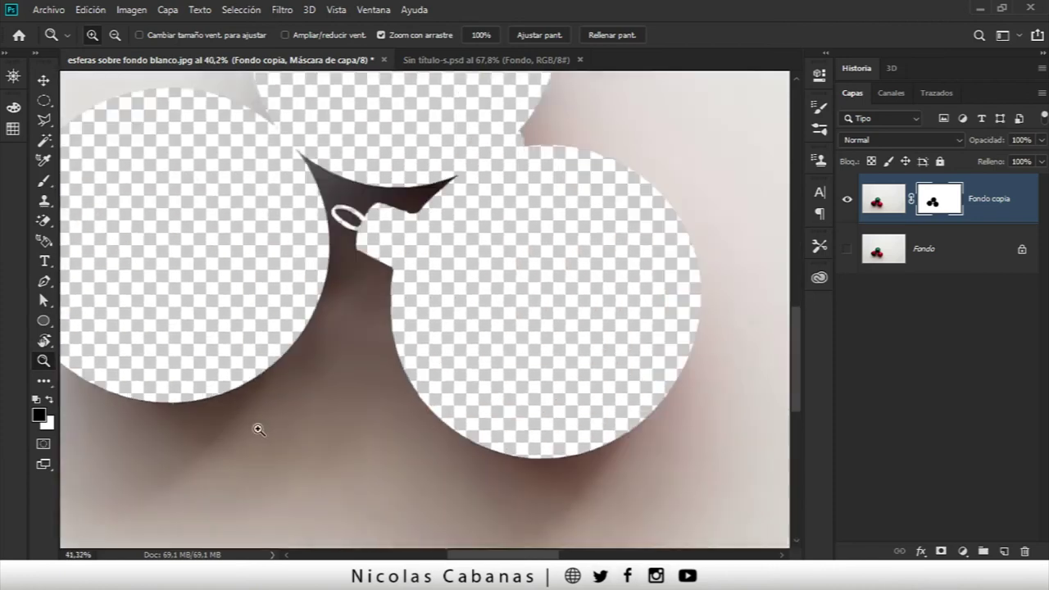
left_click_drag(258, 429, 477, 393)
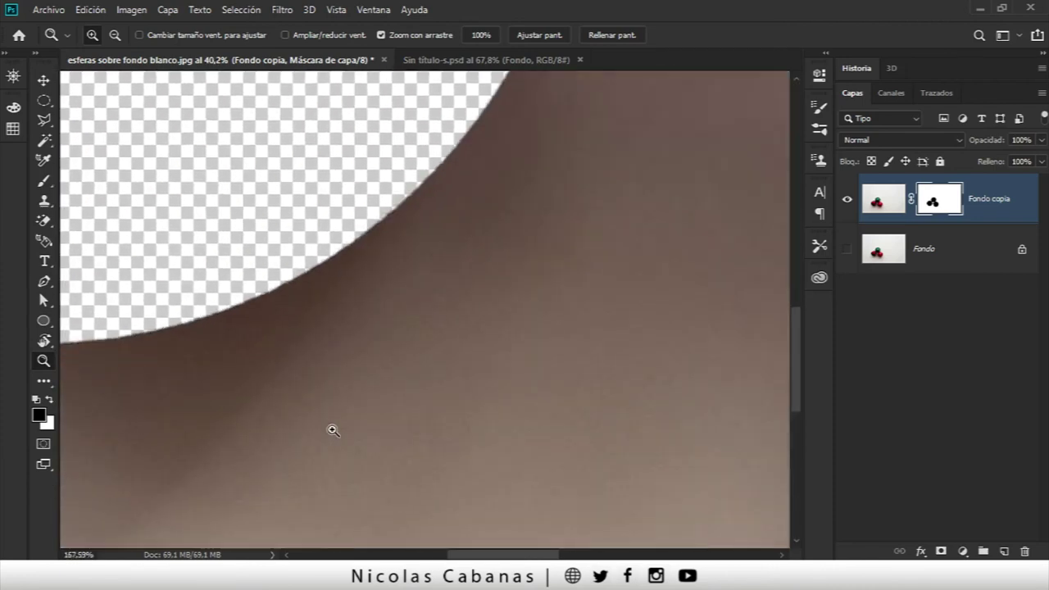
left_click_drag(161, 298, 382, 270)
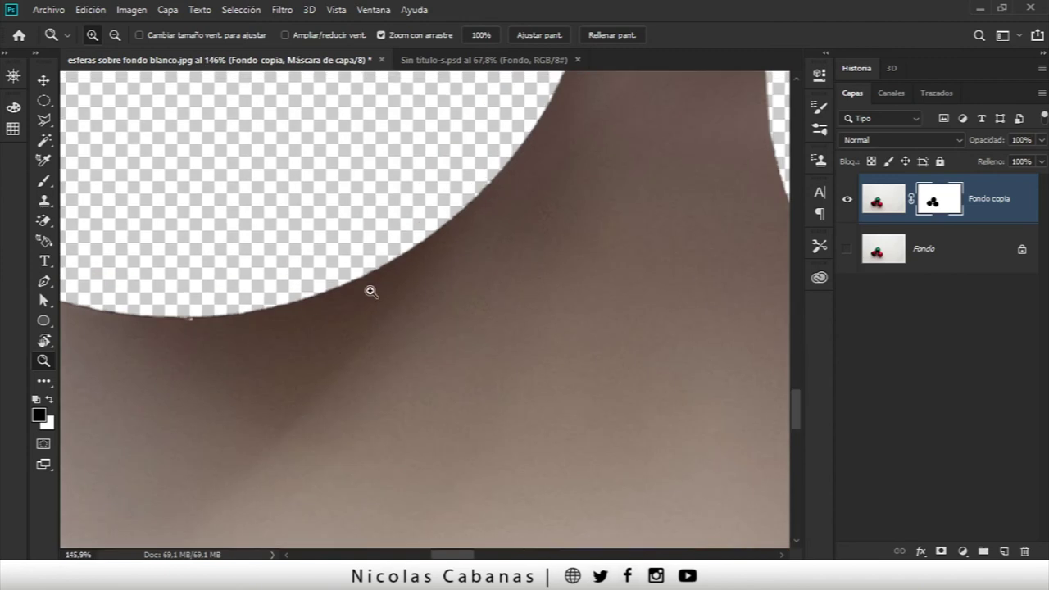
mouse_move(653, 270)
left_mouse_down()
mouse_move(609, 372)
mouse_move(478, 402)
mouse_move(416, 262)
left_mouse_up()
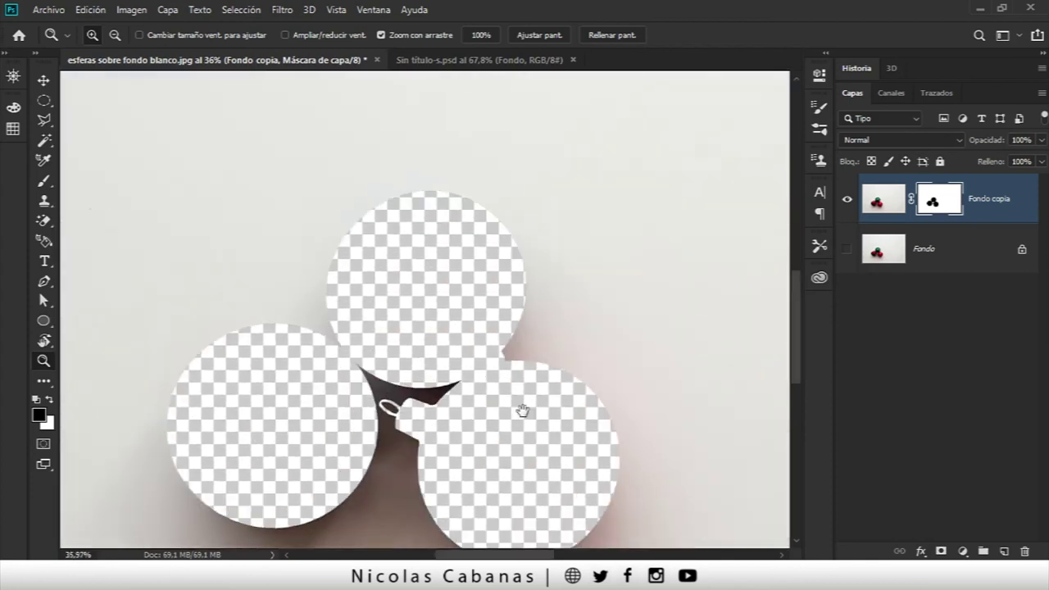
left_click_drag(1014, 182, 1006, 556)
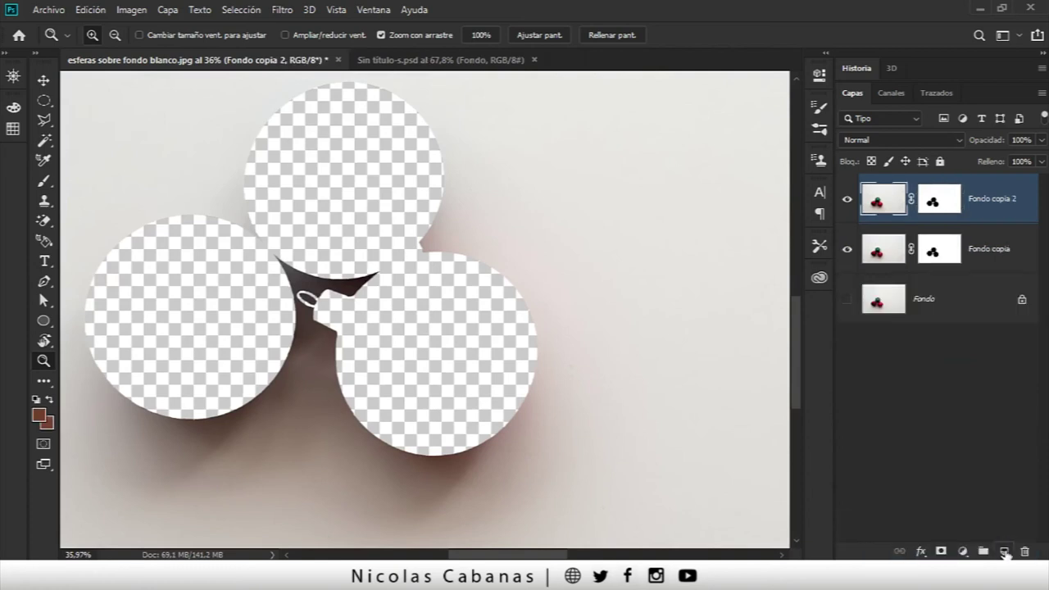
Step: Invert Fondo copia 2's mask with Ctrl+I and toggle layer visibility to check it
left_click(943, 202)
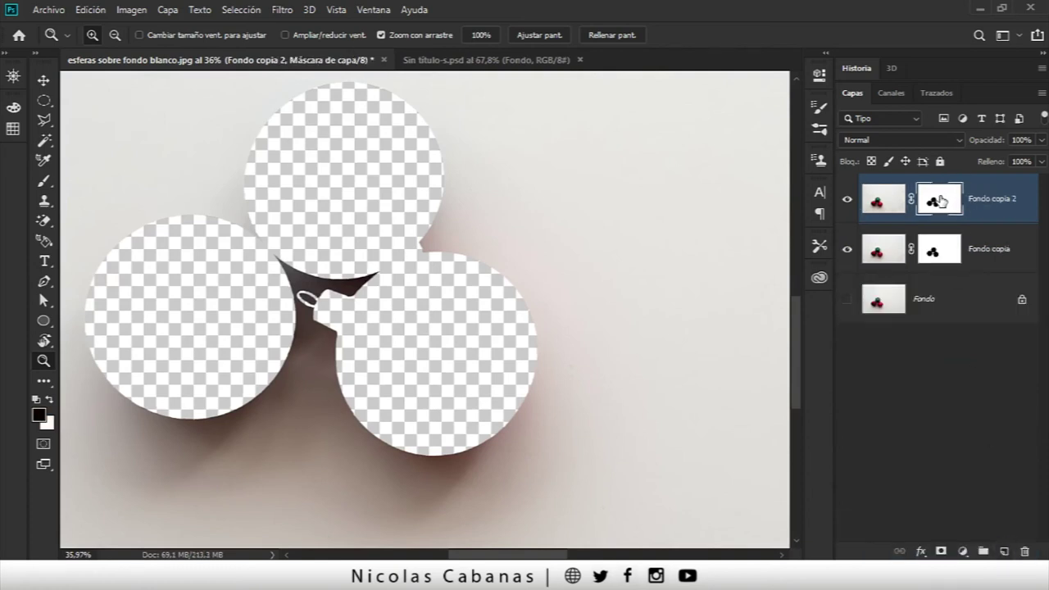
key("ctrl+i")
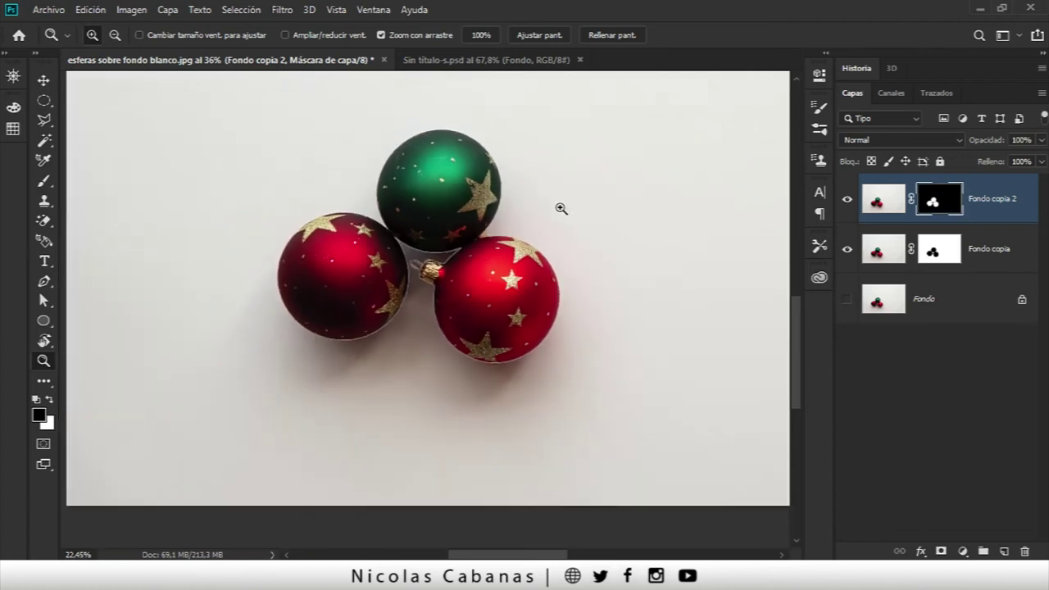
left_click_drag(601, 209, 533, 209)
left_click(846, 249)
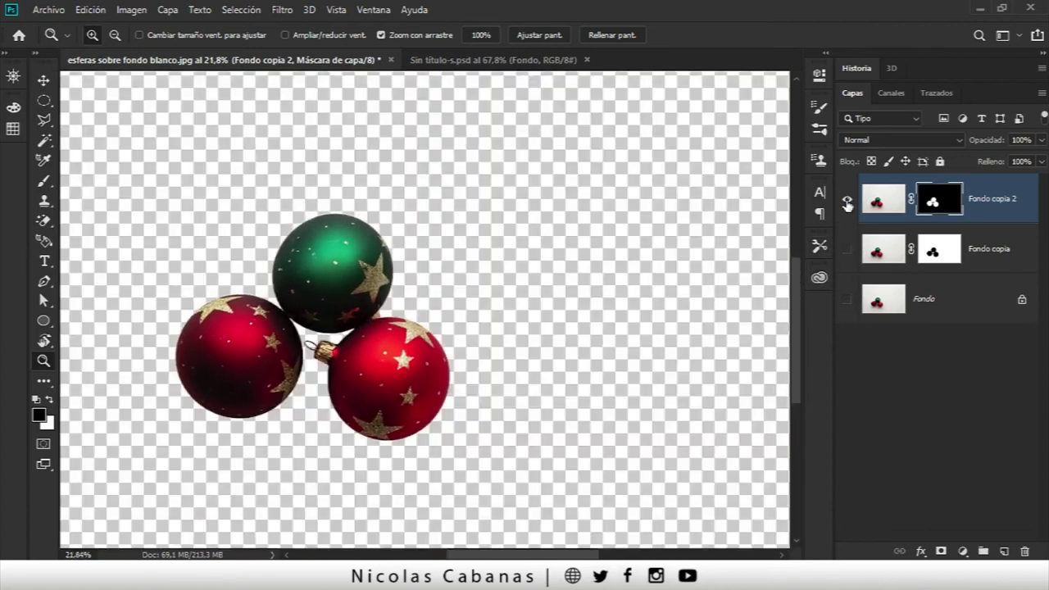
left_click(847, 201)
left_click(847, 203)
left_click(848, 246)
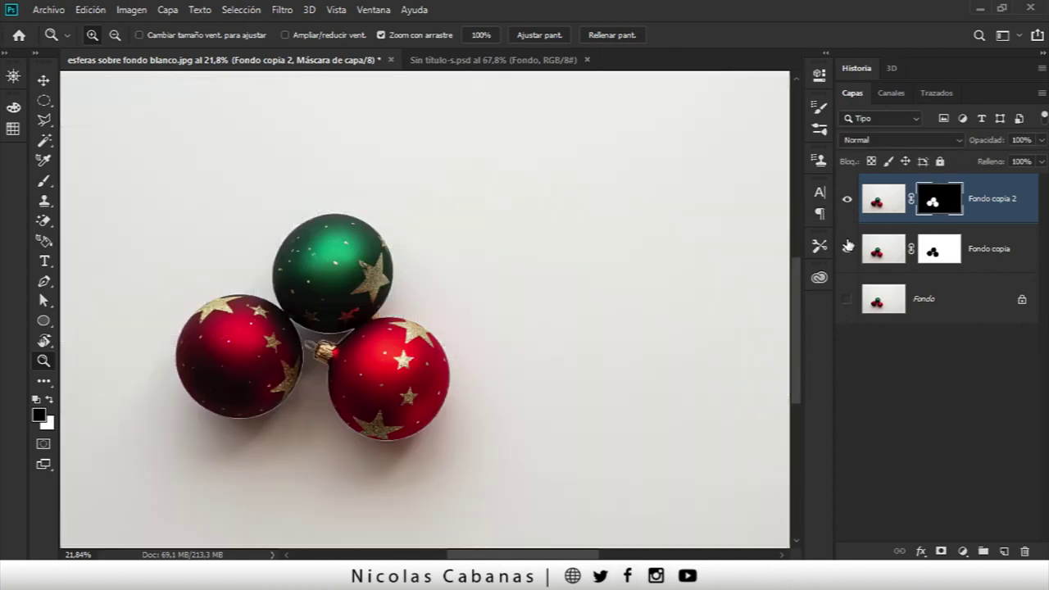
left_click_drag(543, 288, 385, 266)
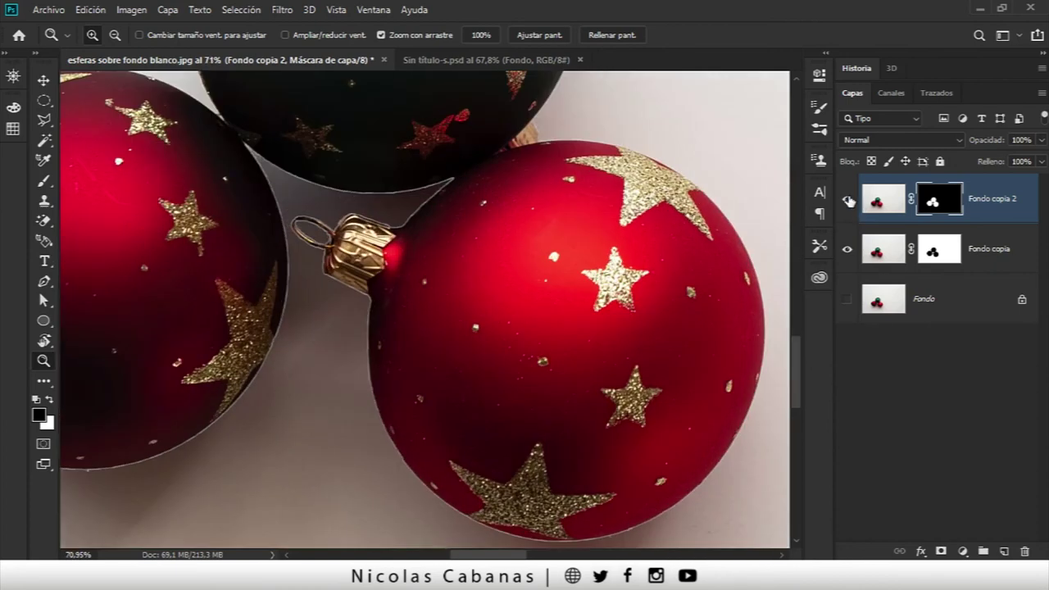
Step: Compare the layers again and inspect the Fondo copia mask silhouettes on their own
left_click(848, 199)
left_click(848, 199)
left_click(848, 250)
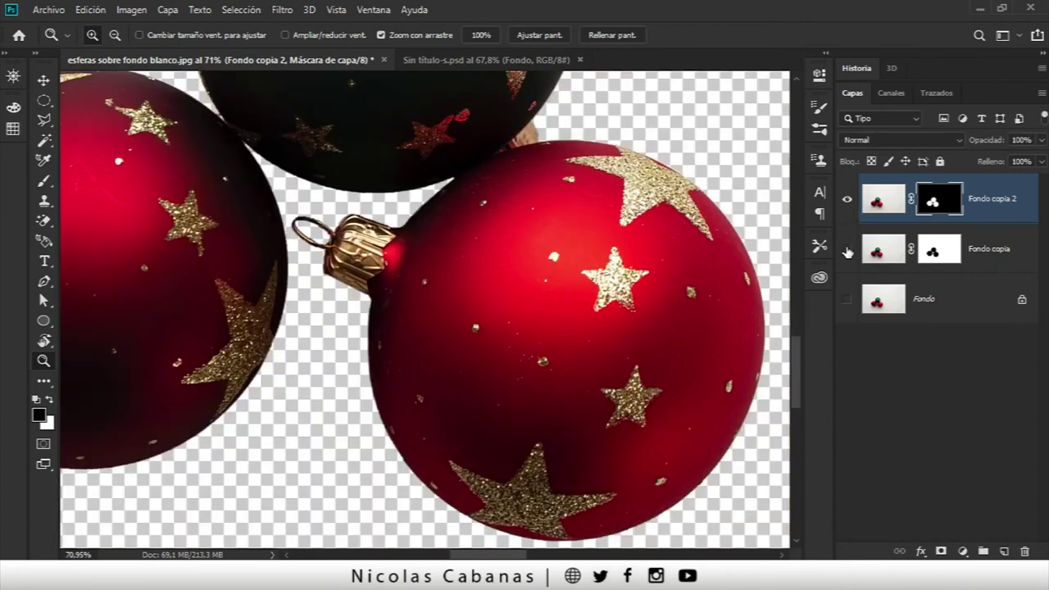
left_click(932, 248, "alt")
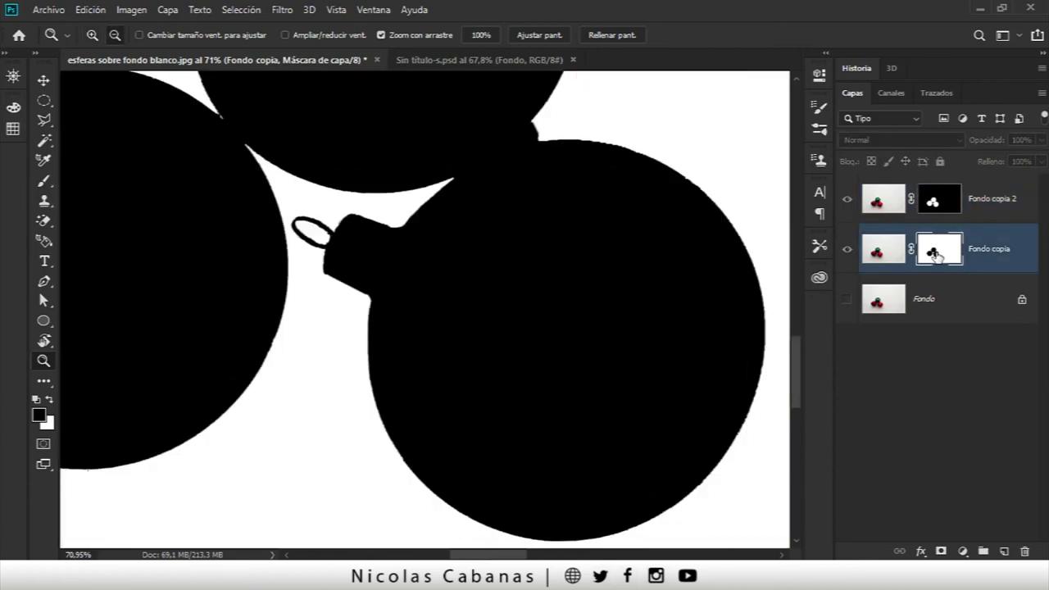
left_click_drag(408, 404, 442, 402)
mouse_move(370, 417)
left_mouse_down()
mouse_move(435, 409)
mouse_move(349, 417)
left_mouse_up()
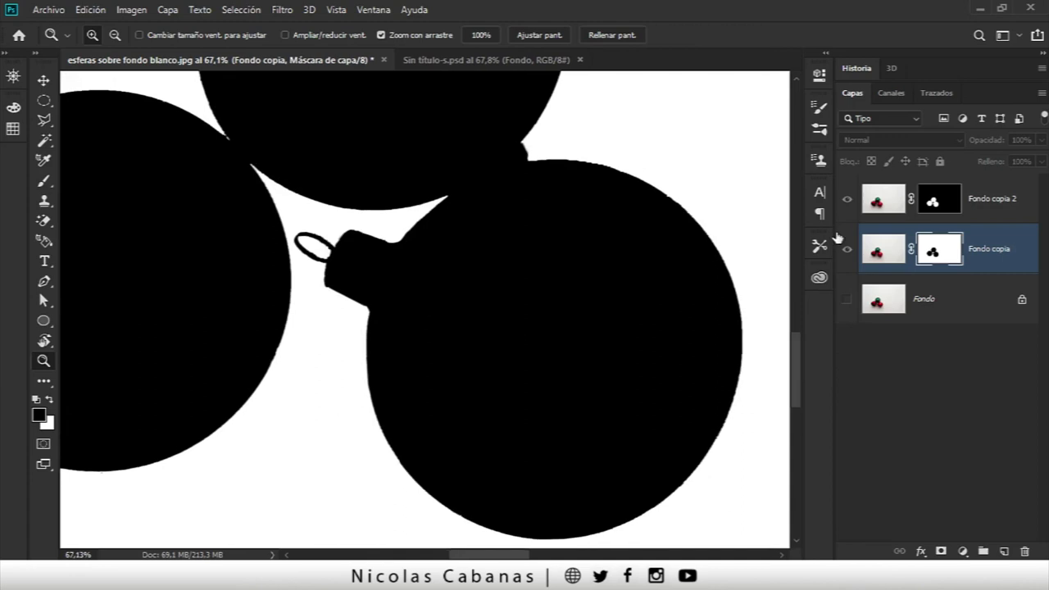
left_click(902, 203)
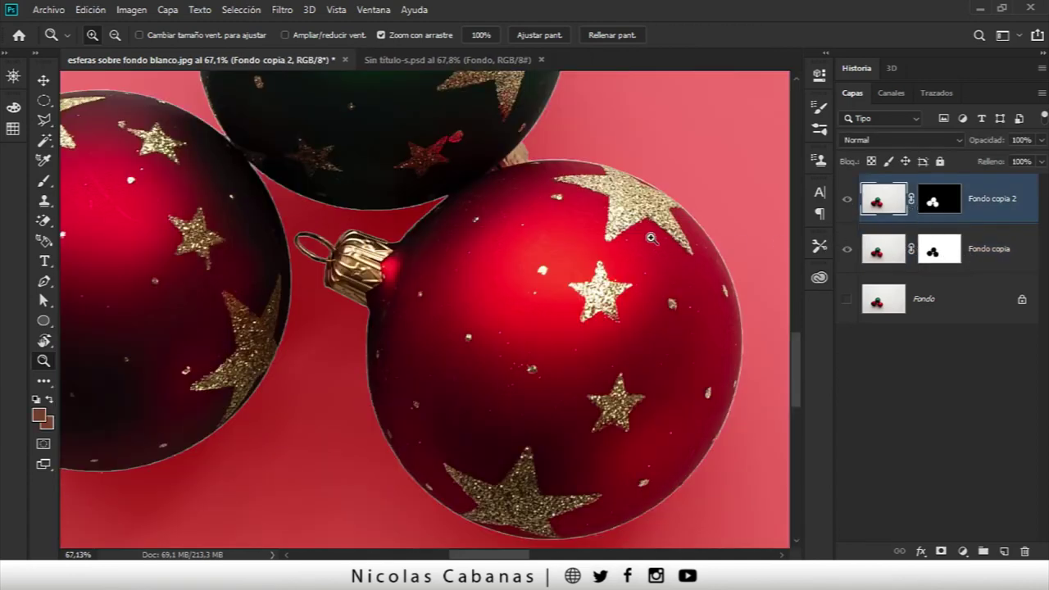
Step: Add a rust-orange (#b85c31) solid colour fill layer above Fondo copia
left_click_drag(652, 238, 424, 284)
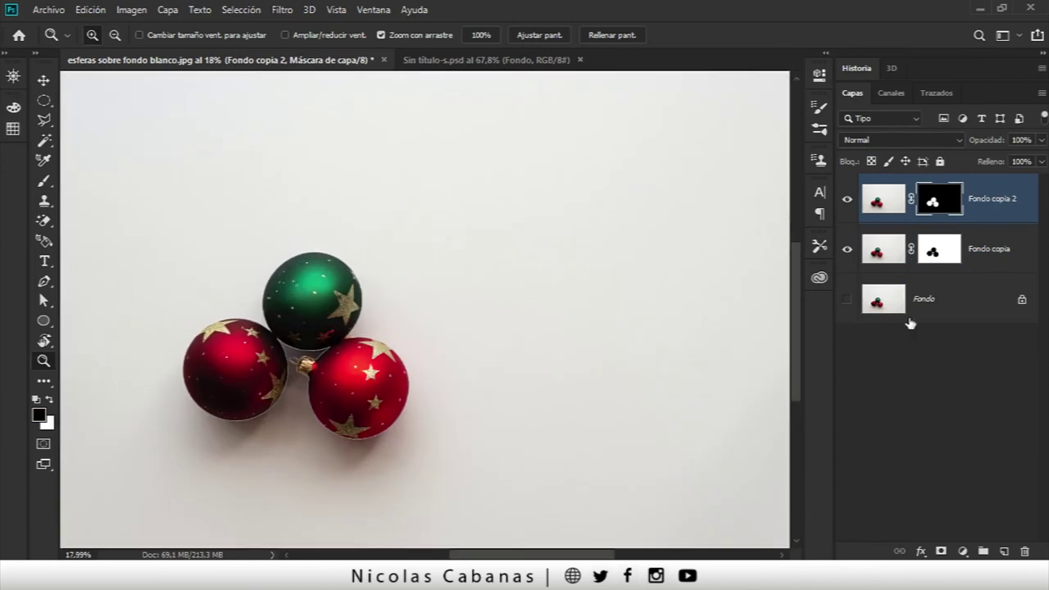
left_click(973, 251)
left_click(962, 550)
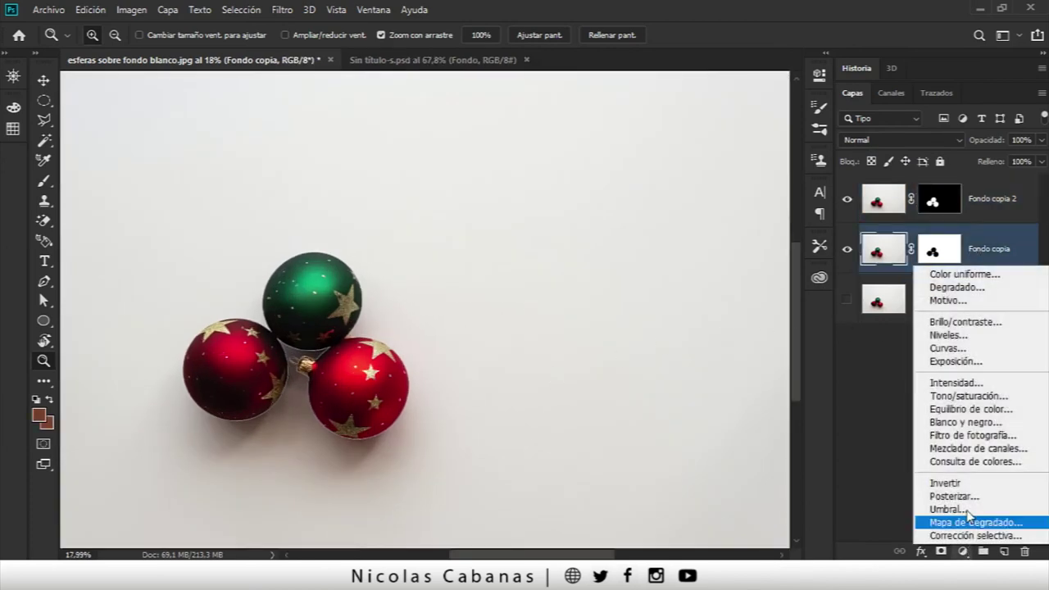
left_click(947, 274)
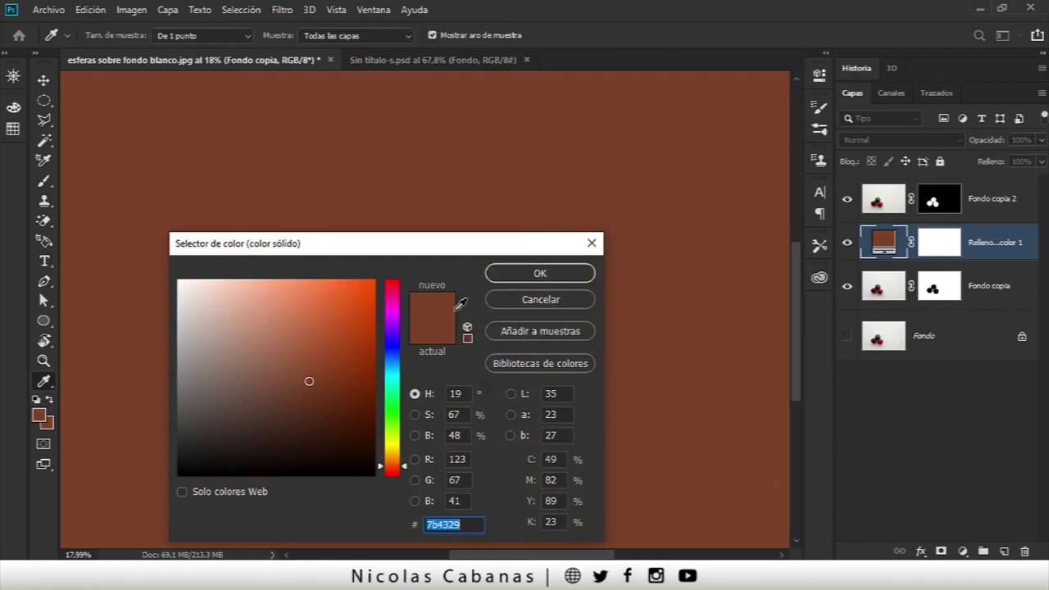
left_click(321, 335)
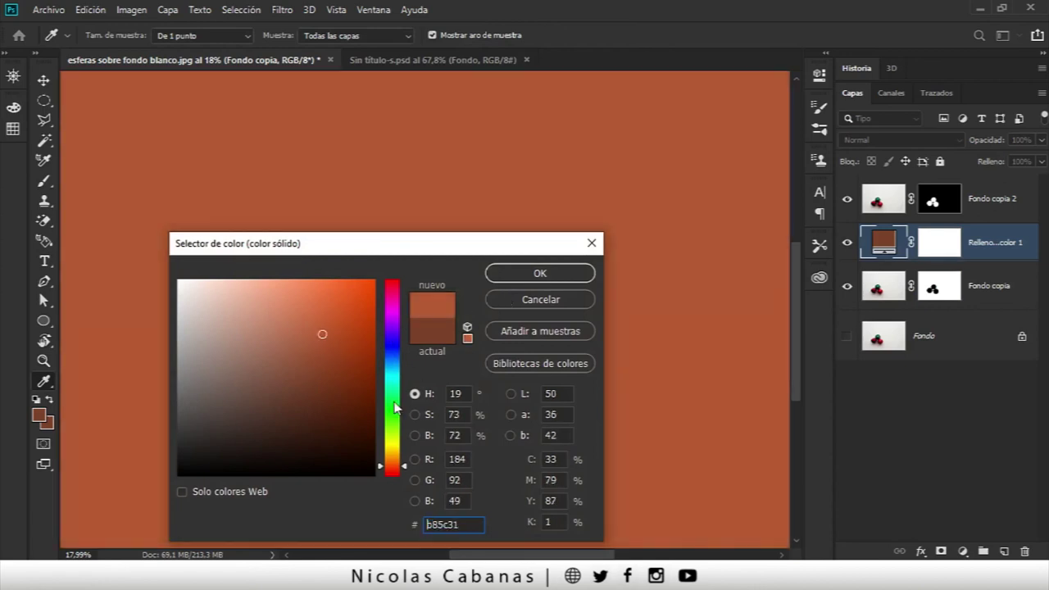
left_click(571, 275)
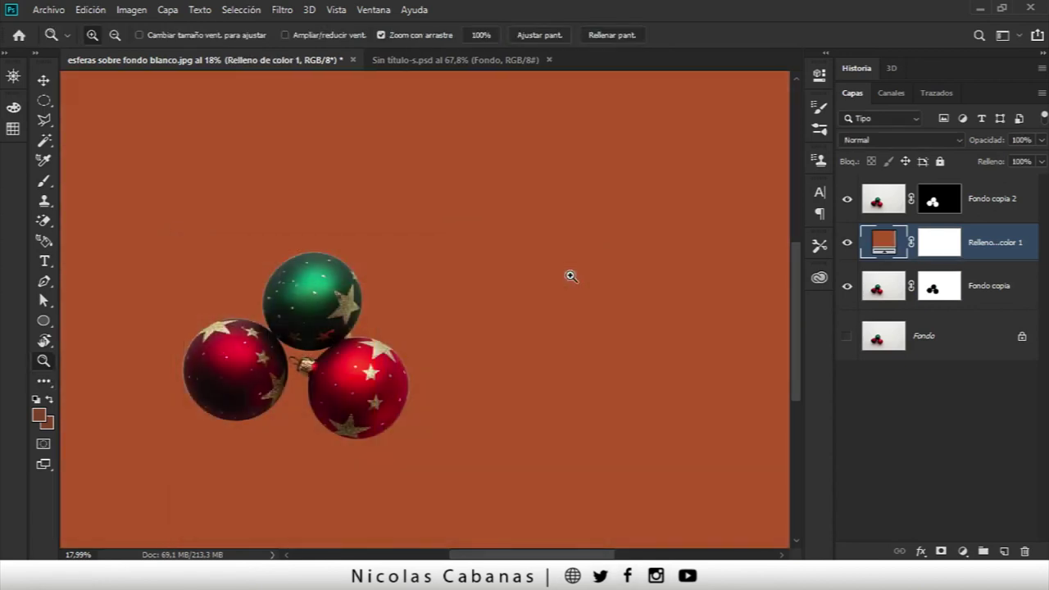
left_click_drag(280, 430, 331, 427)
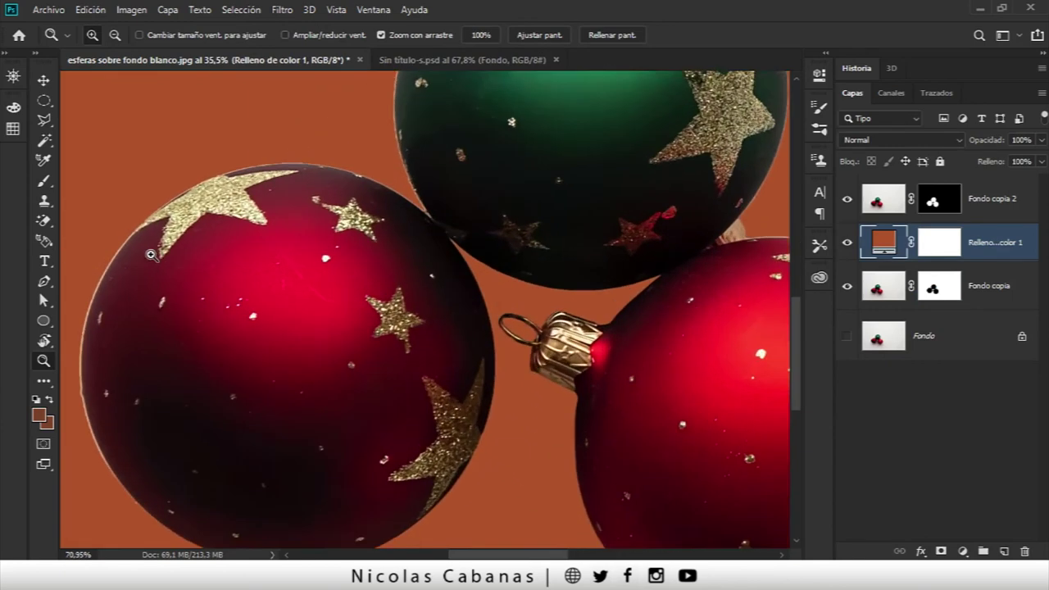
mouse_move(110, 258)
left_mouse_down()
mouse_move(167, 253)
mouse_move(123, 254)
left_mouse_up()
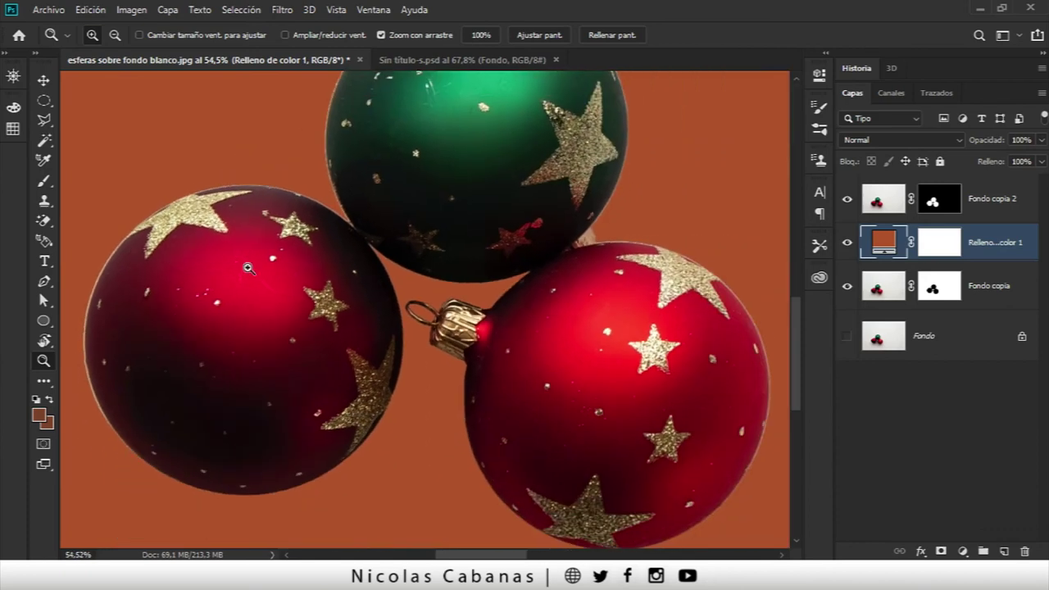
Step: Move Fondo copia above the colour fill and rename it SOMBRAS
left_click(847, 286)
left_click(999, 289)
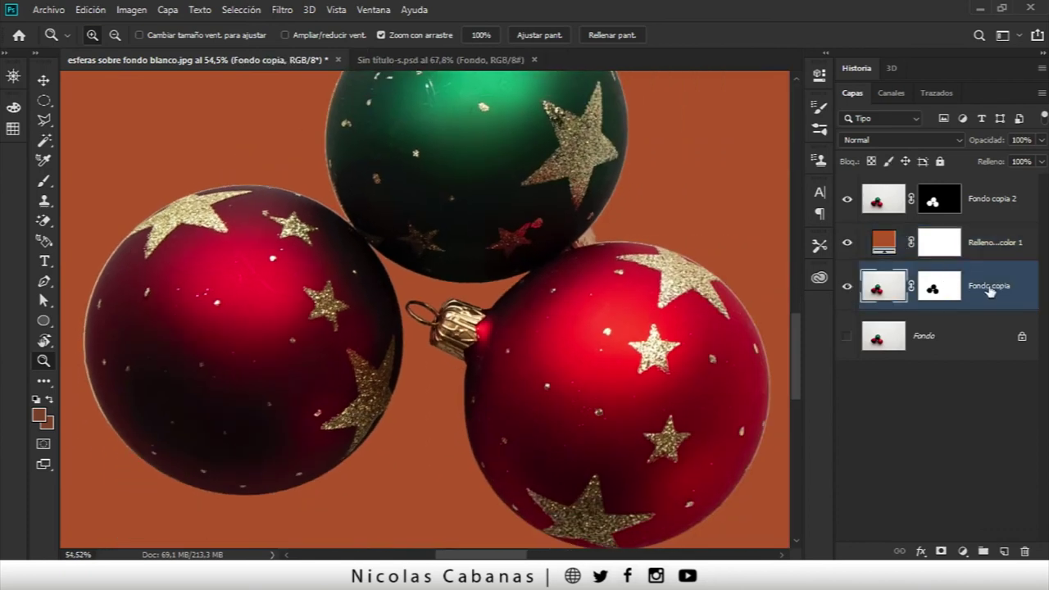
left_click_drag(994, 292, 990, 246)
double_click(993, 252)
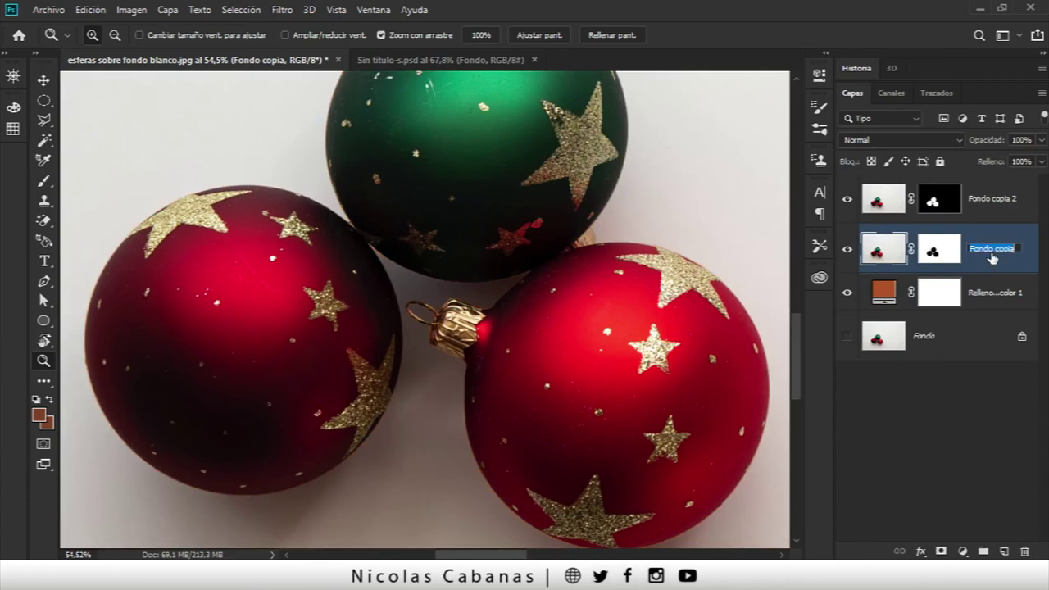
type("SOMBR")
type("AS")
key("Return")
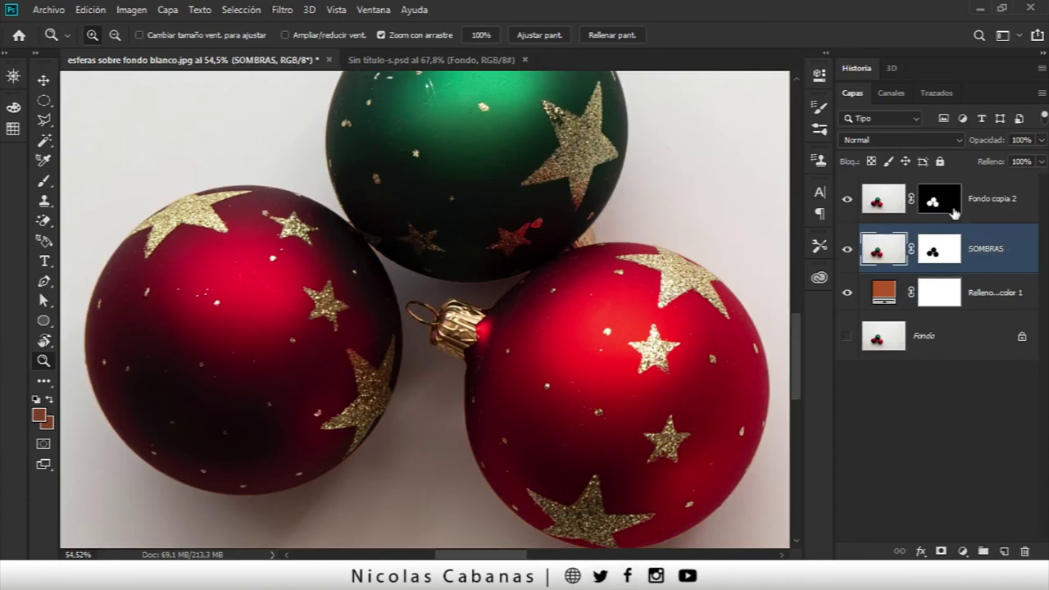
Step: Rename Fondo copia 2 to ESFERAS and deselect it
left_click(993, 201)
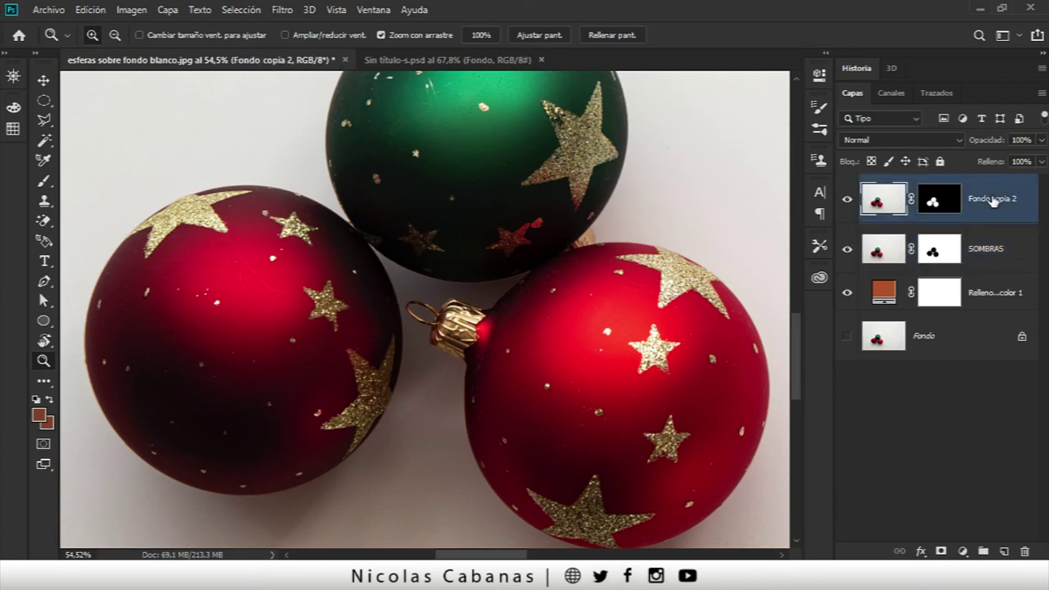
key("f")
key("a")
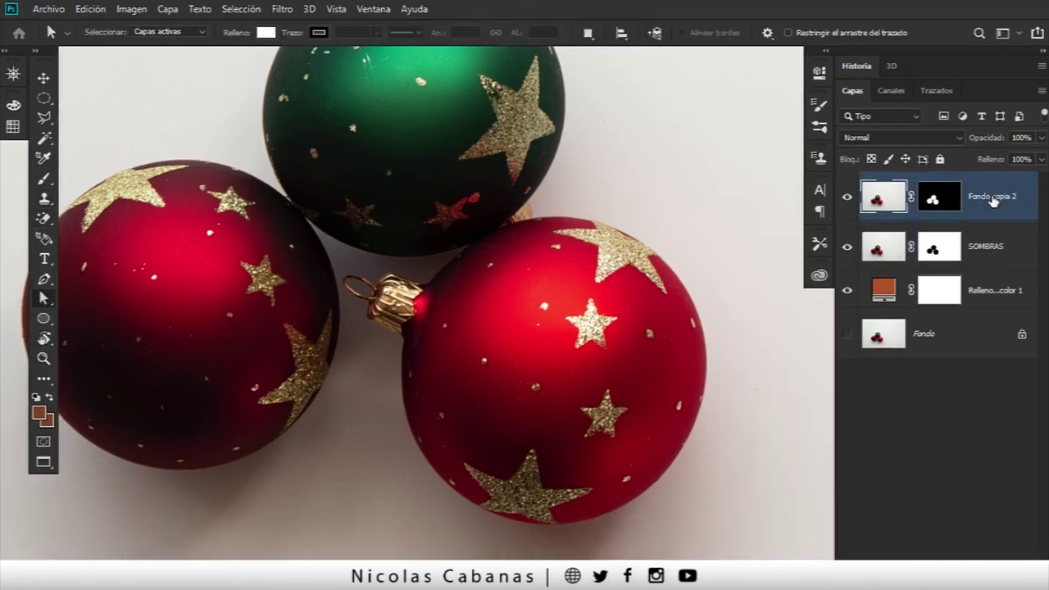
double_click(993, 198)
type("ES")
key("Return")
left_click(907, 400)
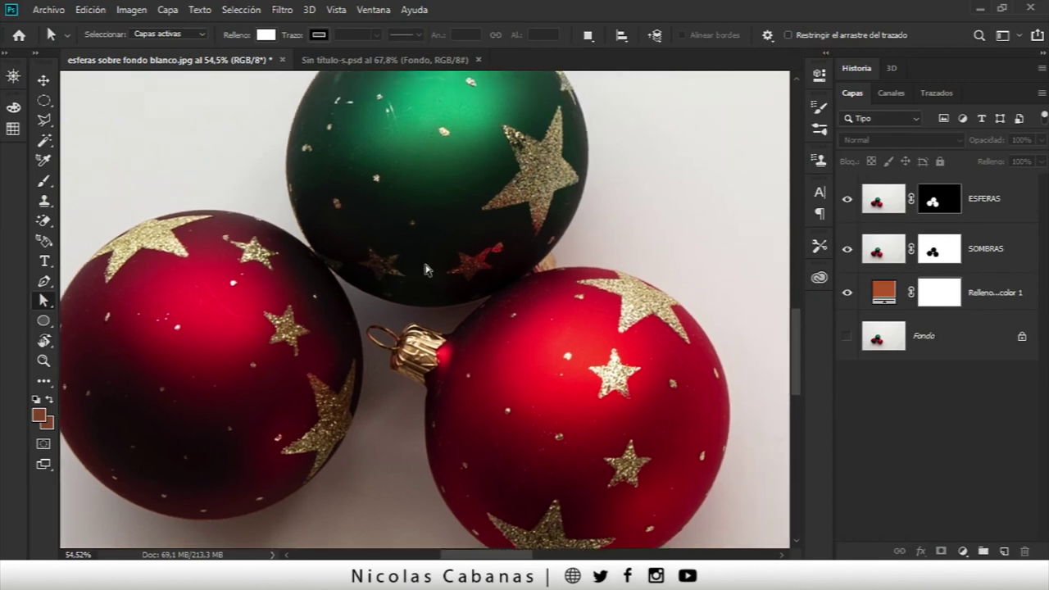
Step: Set the SOMBRAS layer's blend mode to Luz suave (Soft Light)
key("z")
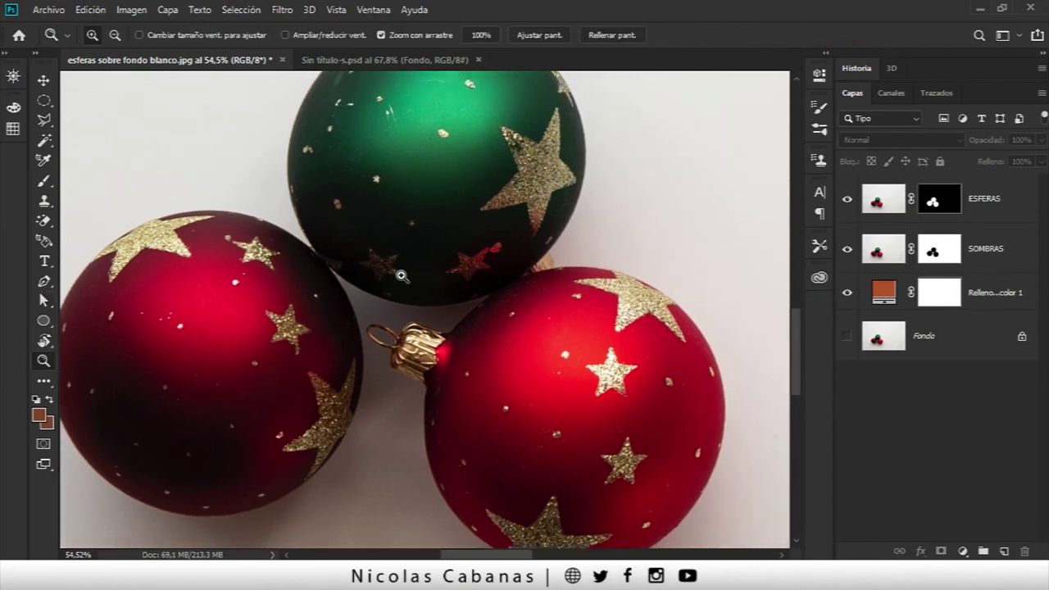
left_click_drag(426, 271, 385, 283)
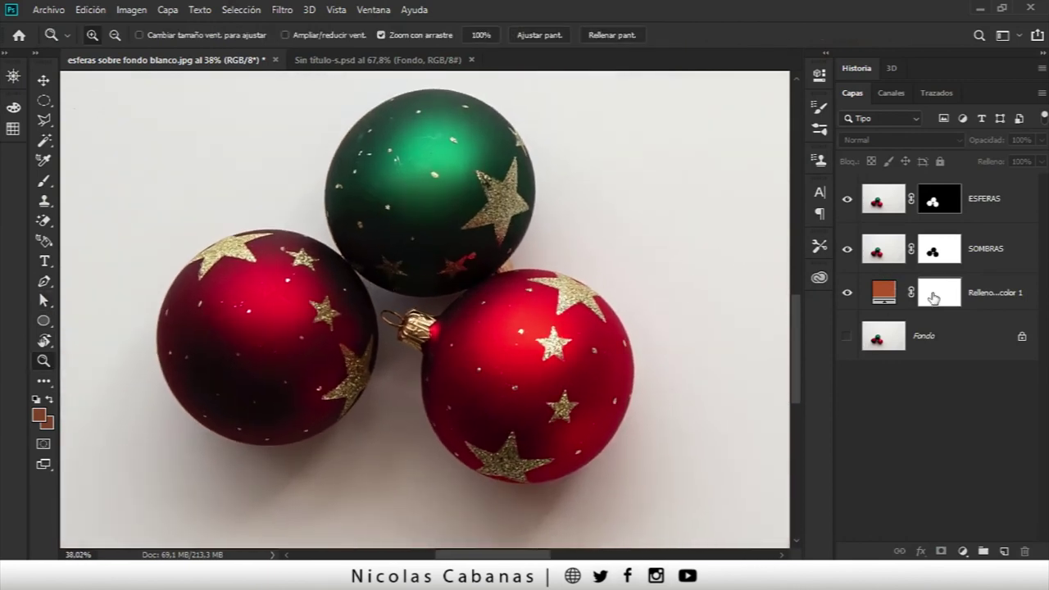
left_click(1001, 269)
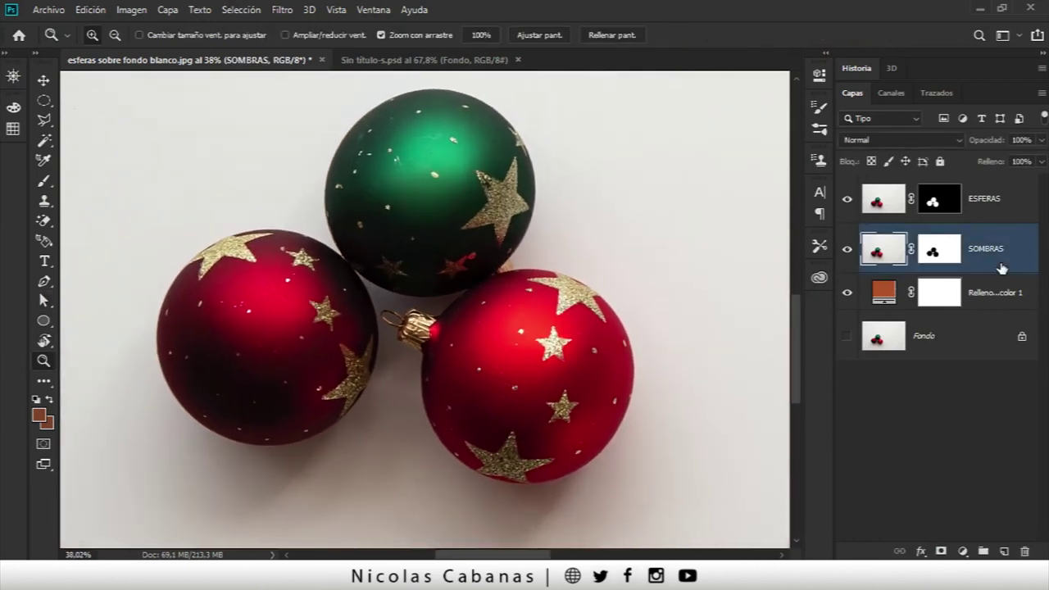
left_click(897, 141)
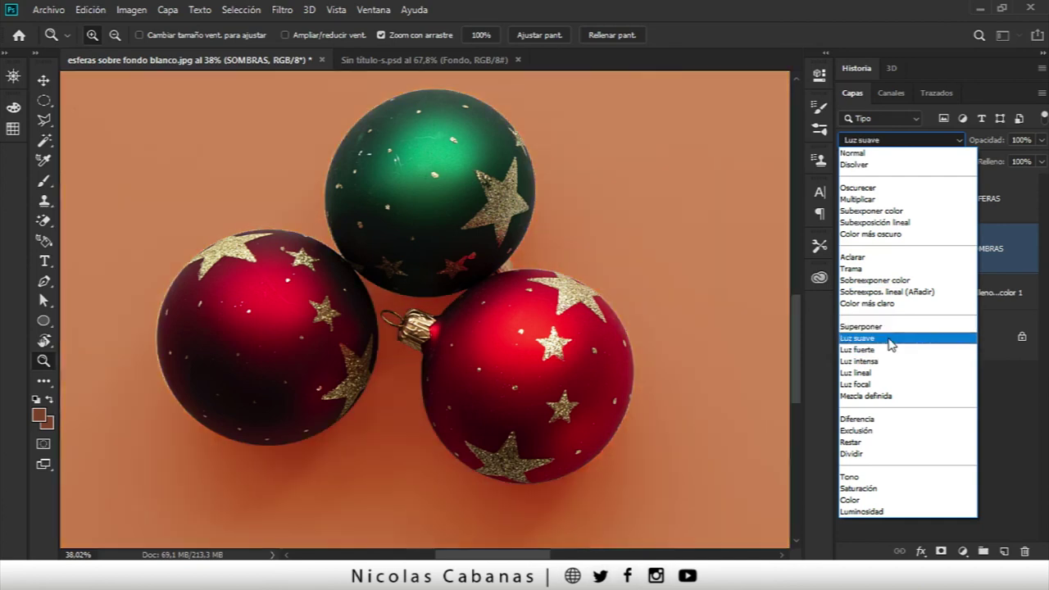
left_click(889, 339)
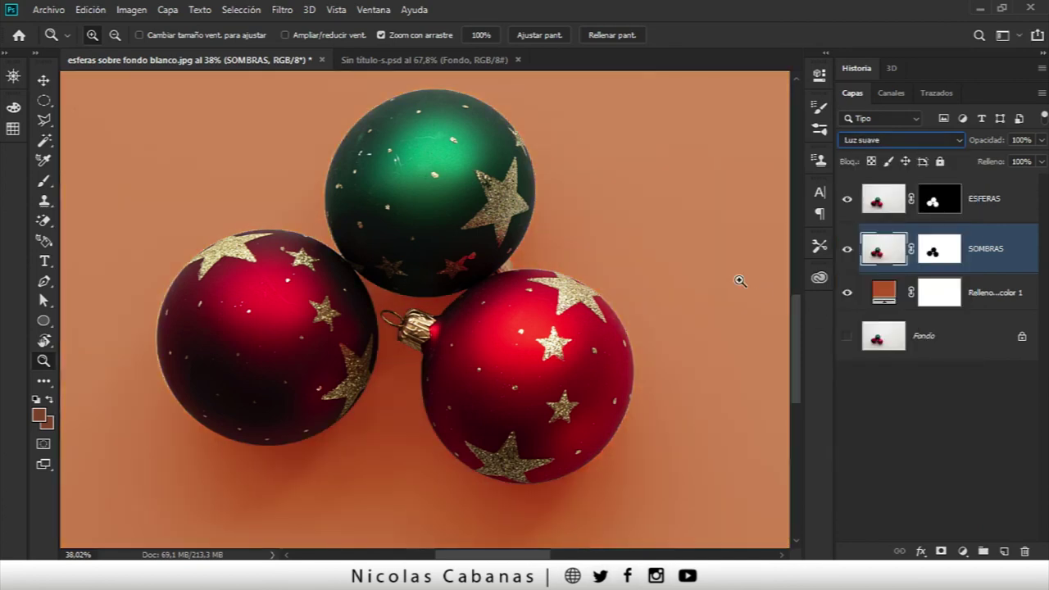
mouse_move(740, 281)
left_mouse_down()
mouse_move(552, 274)
mouse_move(457, 301)
left_mouse_up()
left_click(487, 308)
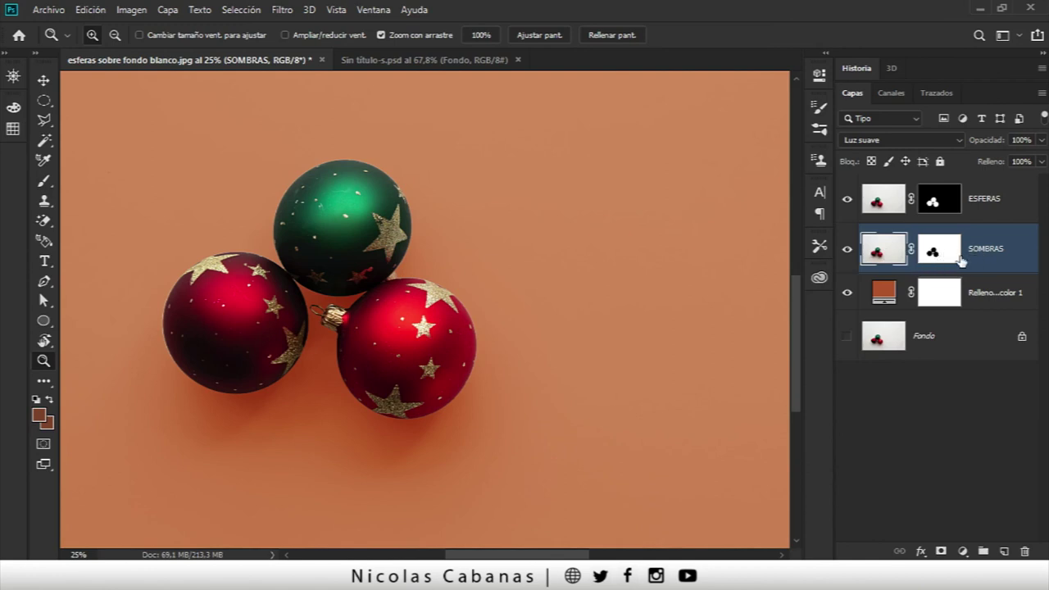
left_click(847, 258, "alt")
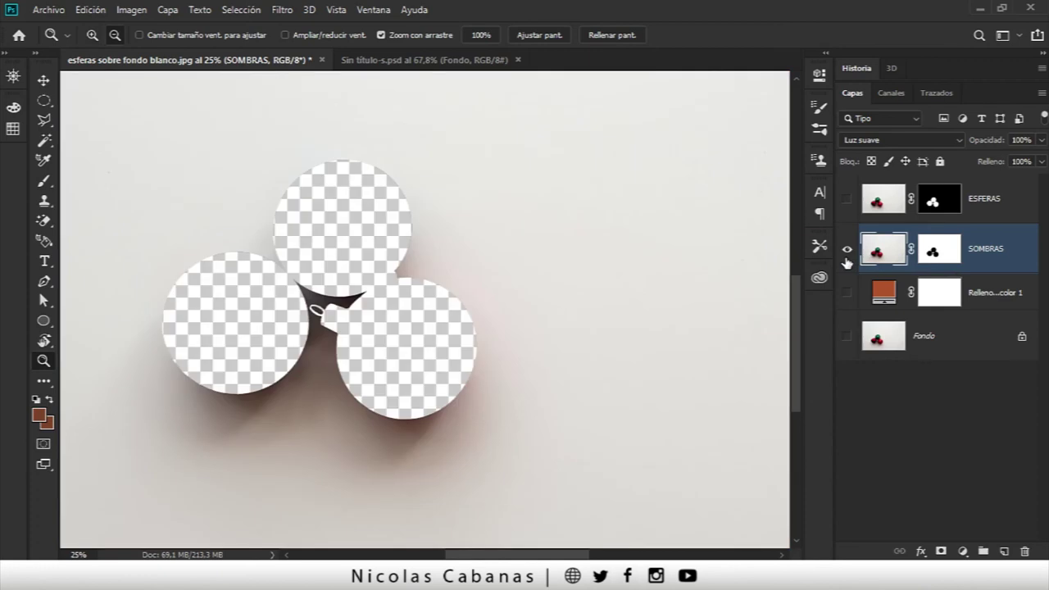
left_click(847, 259, "alt")
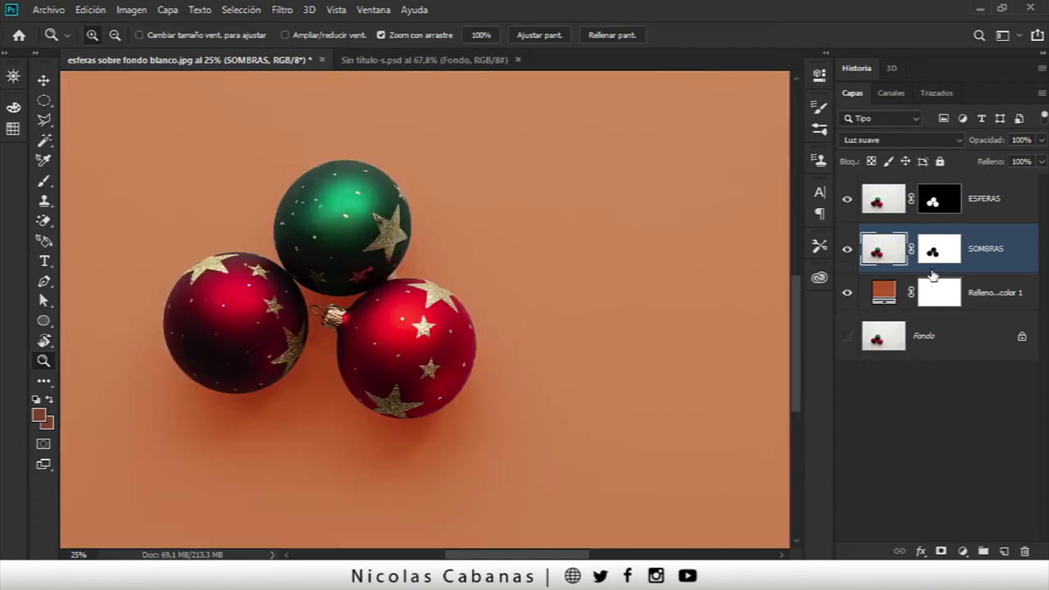
left_click(986, 293)
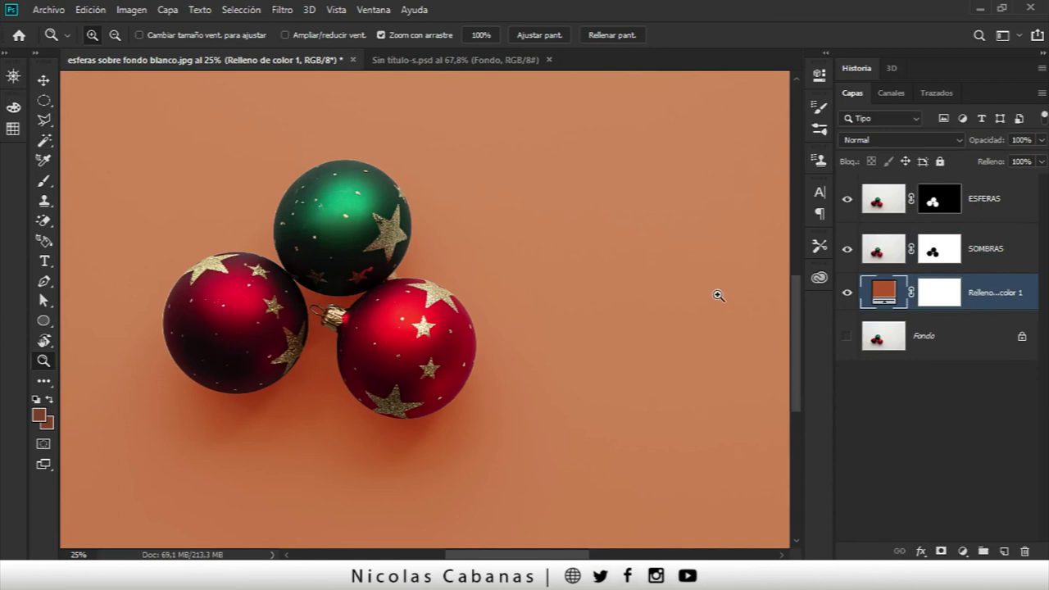
left_click_drag(718, 295, 510, 340)
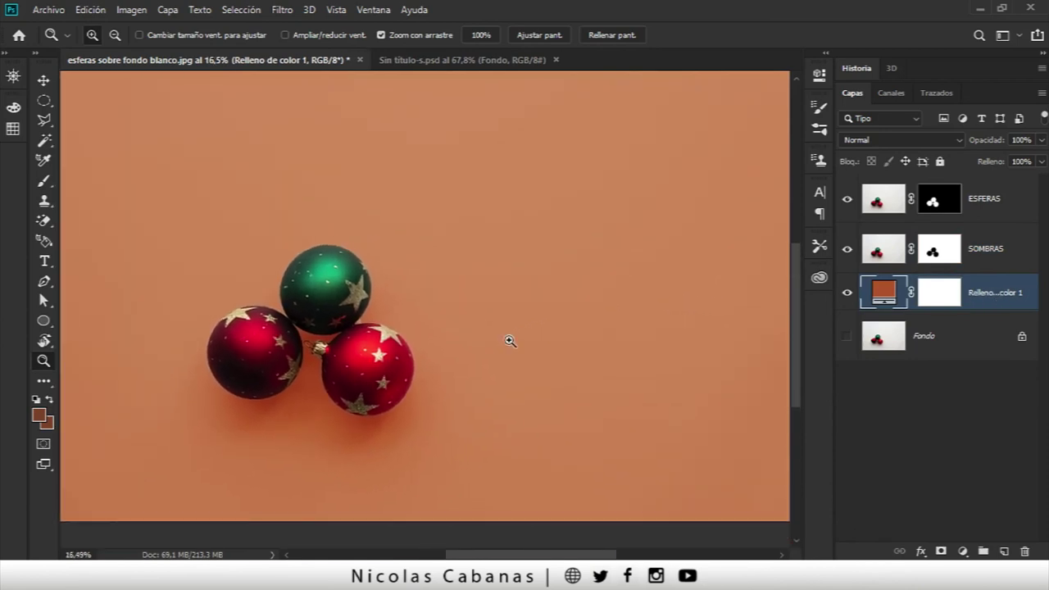
scroll(488, 368, "right", 2)
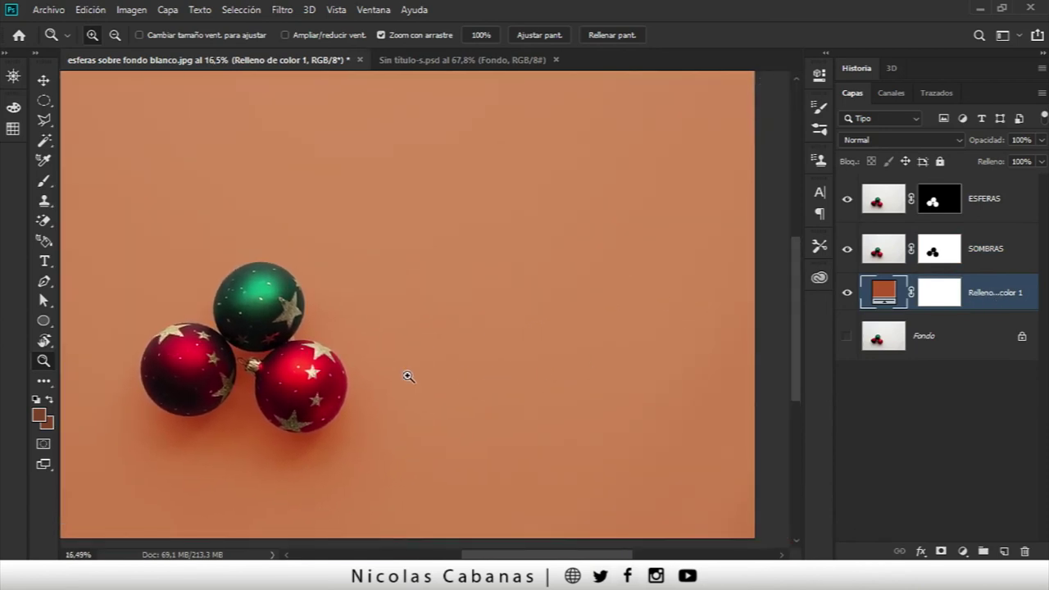
left_click_drag(208, 422, 423, 379)
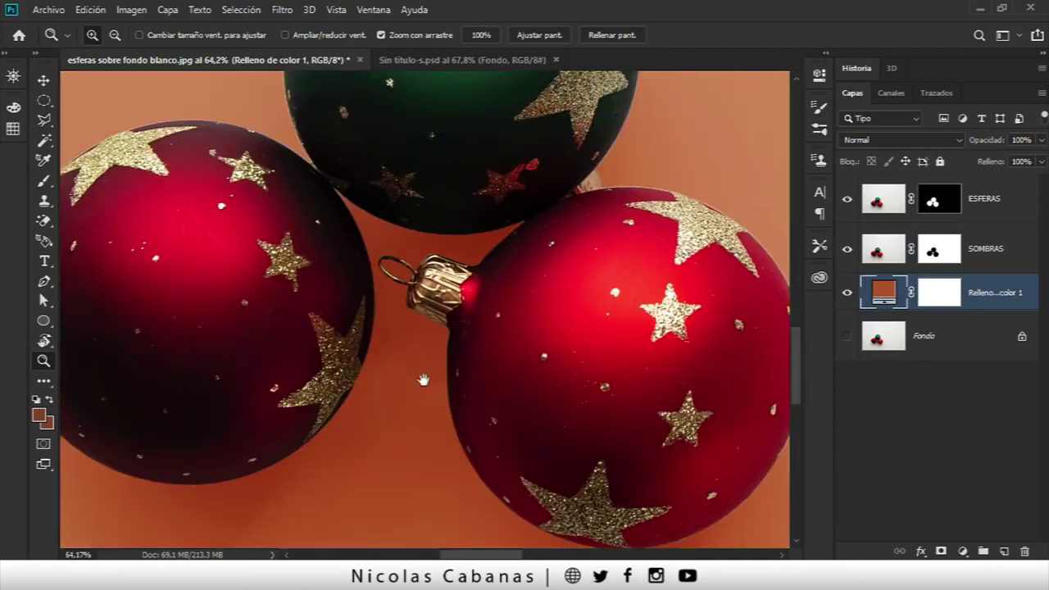
scroll(423, 379, "up", 3)
scroll(458, 375, "up", 5)
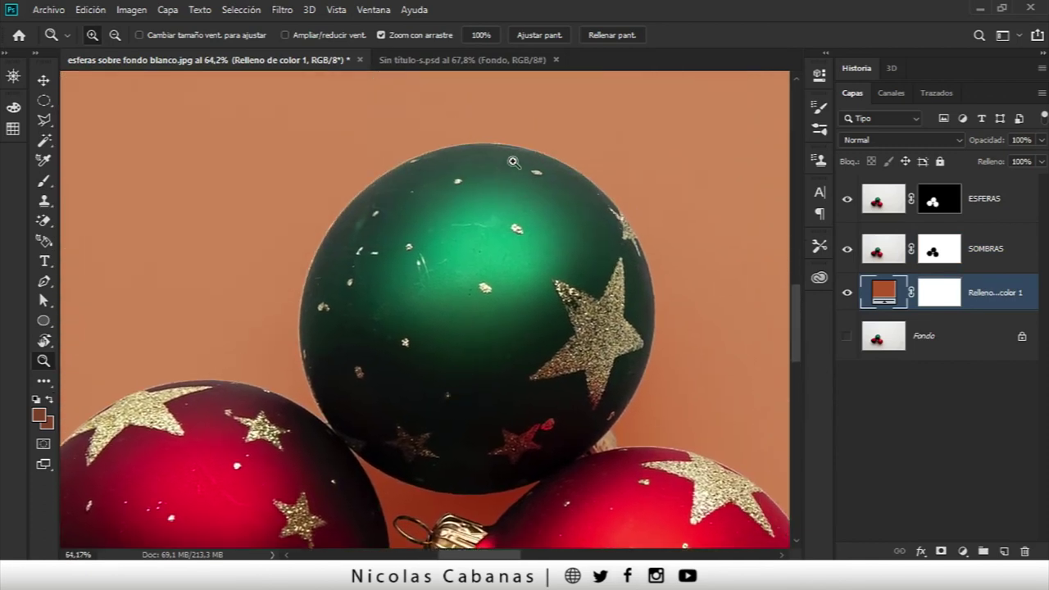
left_click(933, 206)
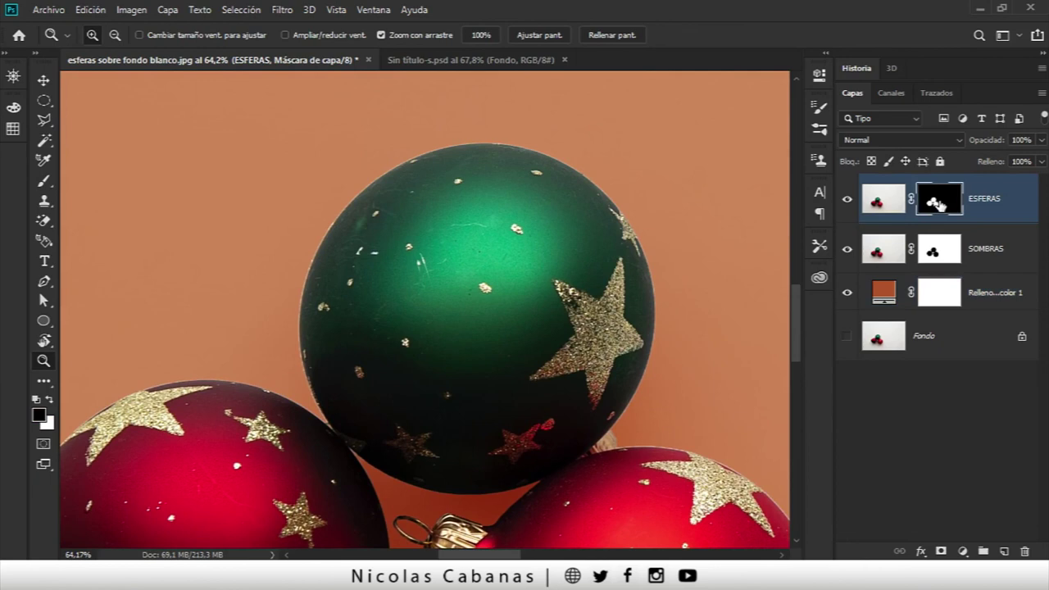
double_click(939, 204)
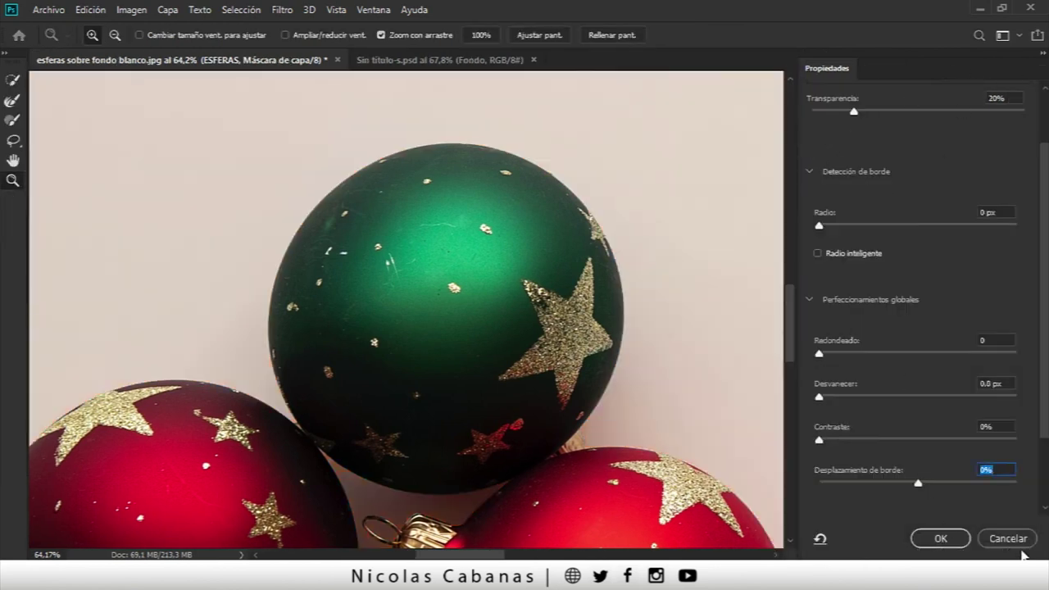
left_click(1008, 539)
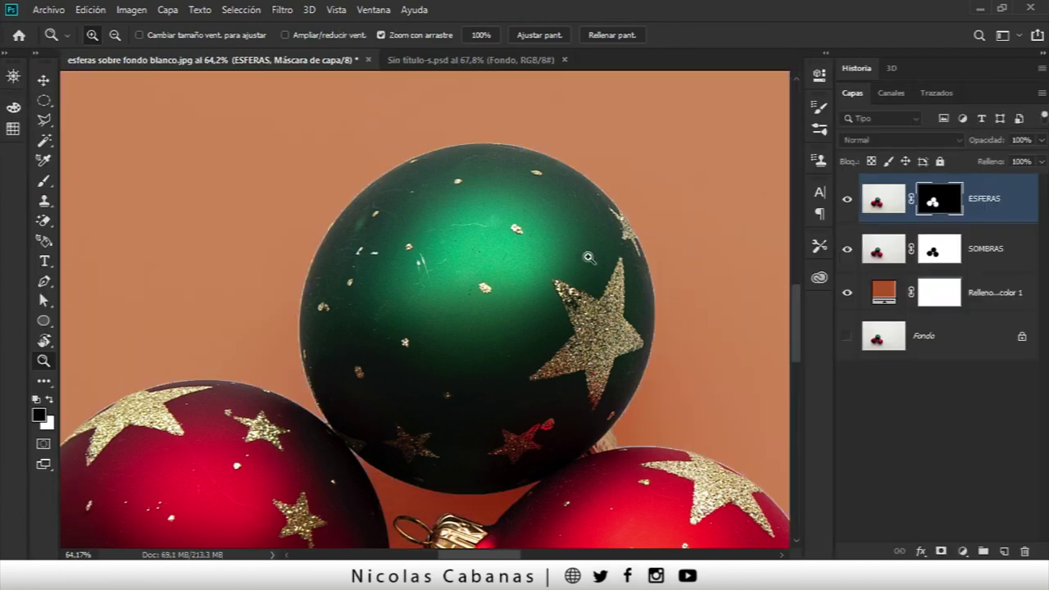
mouse_move(587, 258)
left_mouse_down()
mouse_move(543, 336)
mouse_move(328, 300)
left_mouse_up()
mouse_move(472, 283)
left_mouse_down()
mouse_move(423, 364)
mouse_move(404, 373)
left_mouse_up()
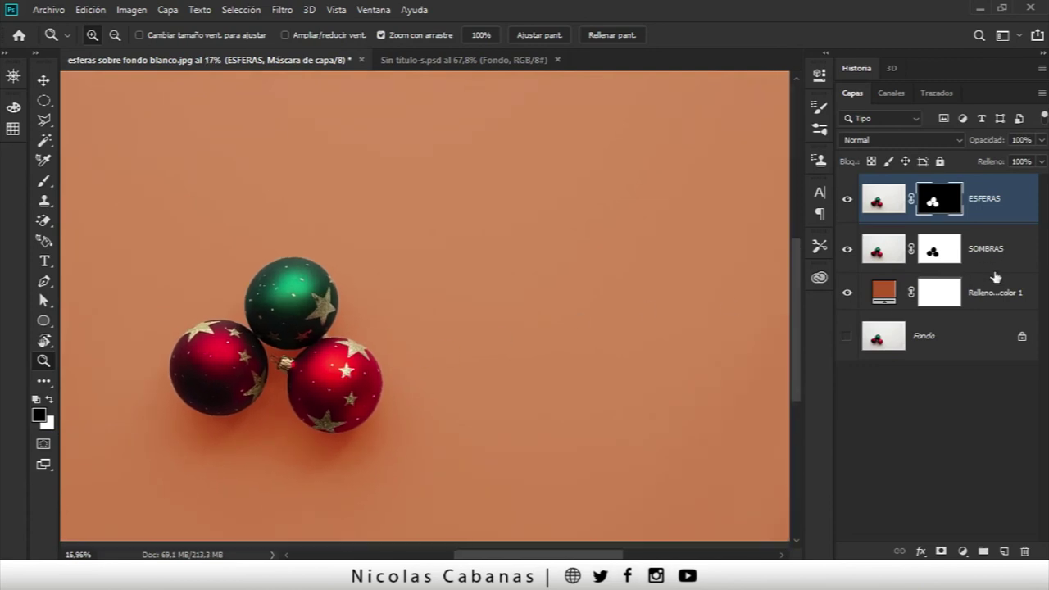
Step: Recolour the Relleno de color 1 backdrop to bright yellow and duplicate that fill layer
double_click(888, 298)
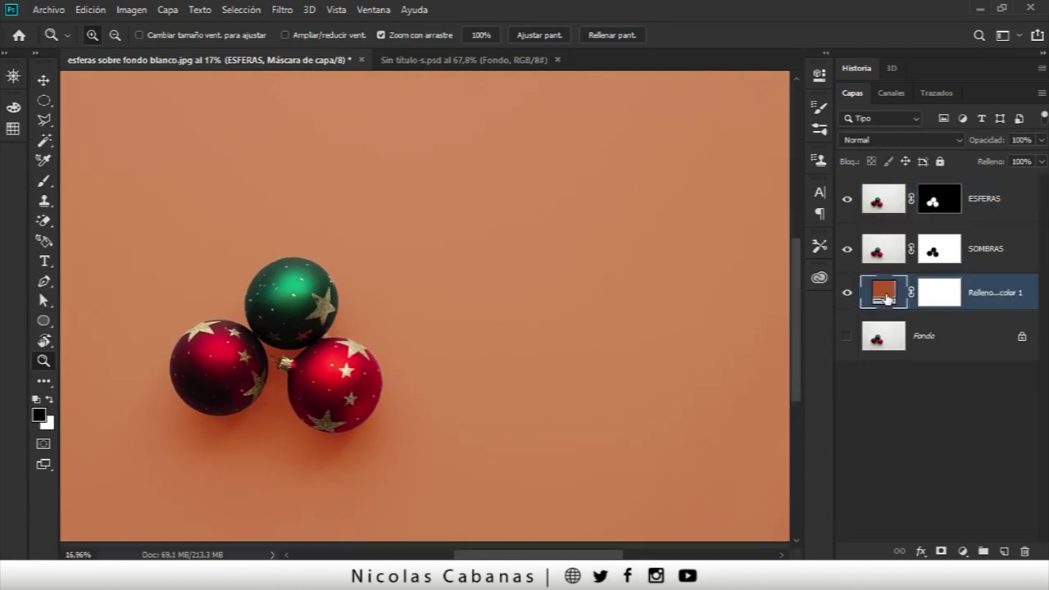
left_click_drag(549, 207, 628, 141)
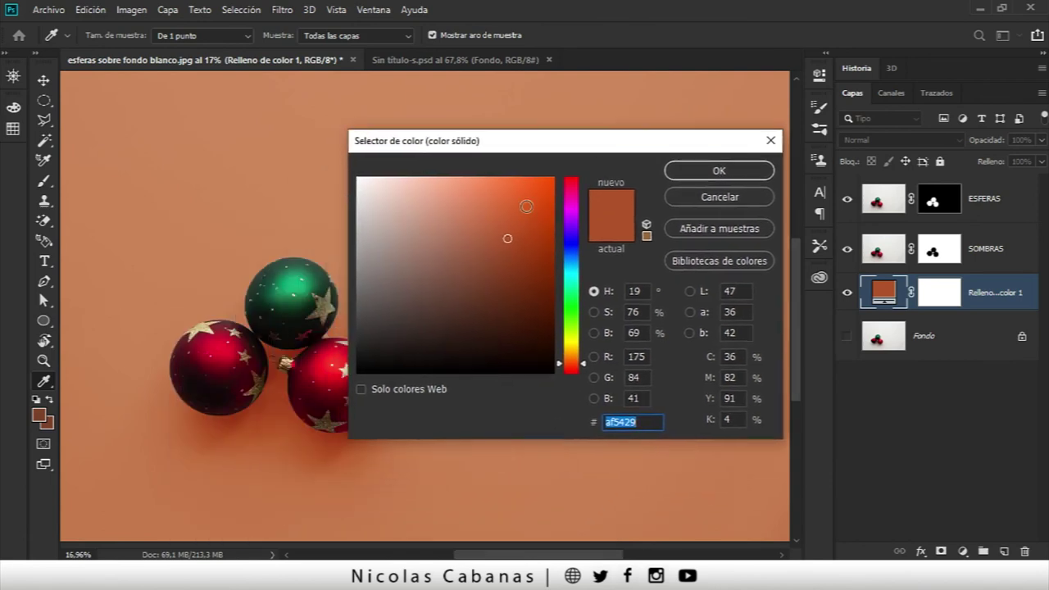
left_click(571, 297)
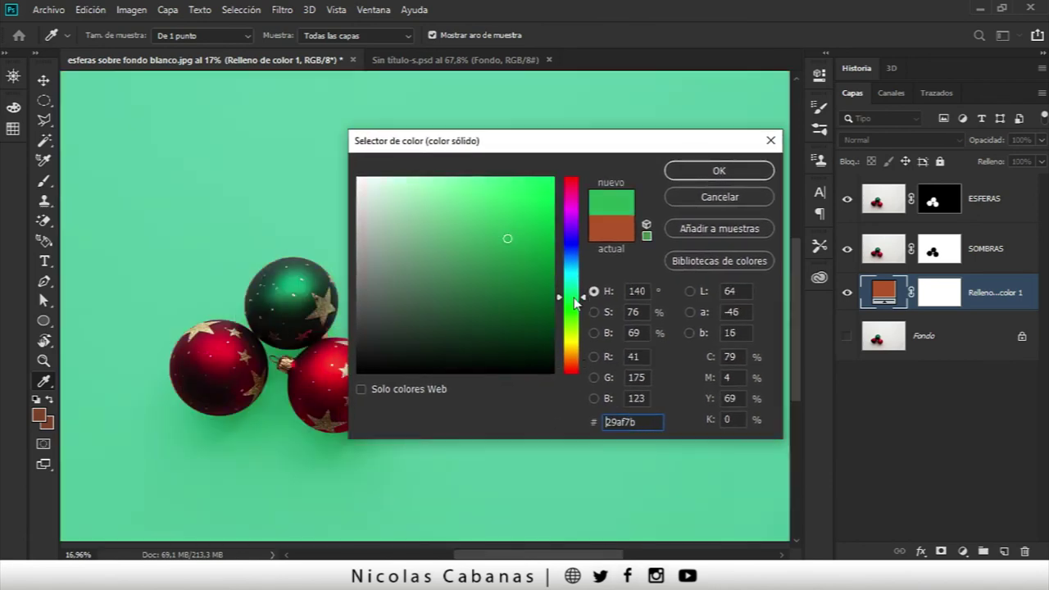
left_click_drag(480, 273, 534, 292)
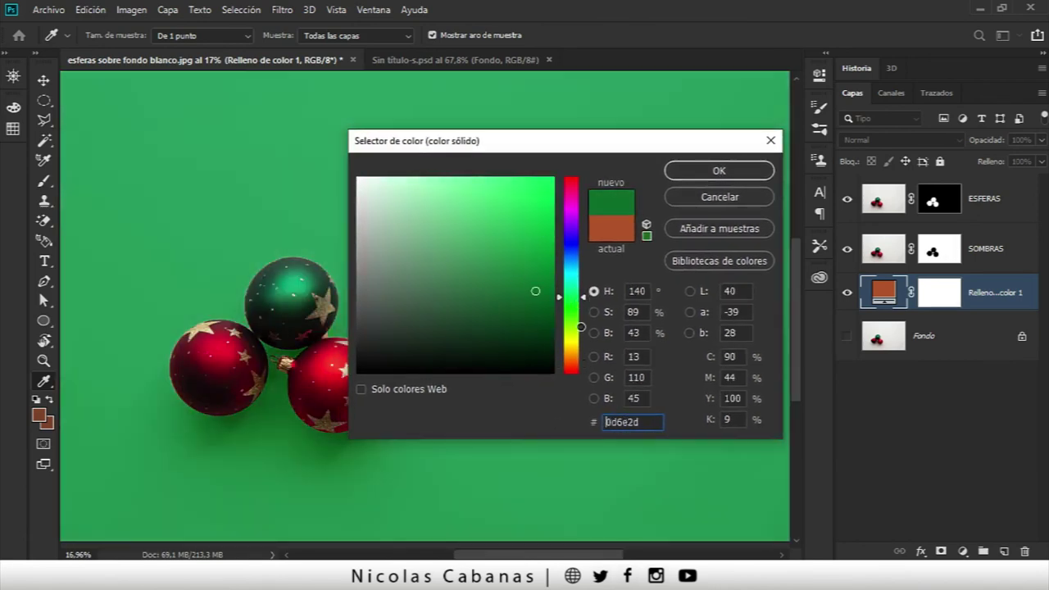
left_click(578, 339)
left_click_drag(579, 339, 574, 344)
left_click_drag(576, 333, 578, 350)
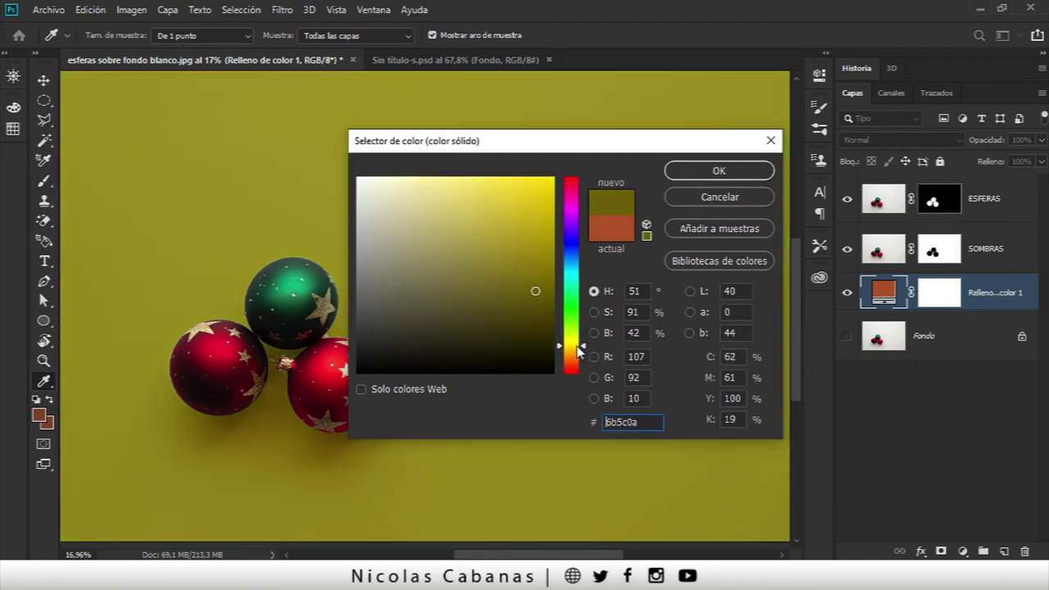
left_click(538, 177)
left_click(718, 171)
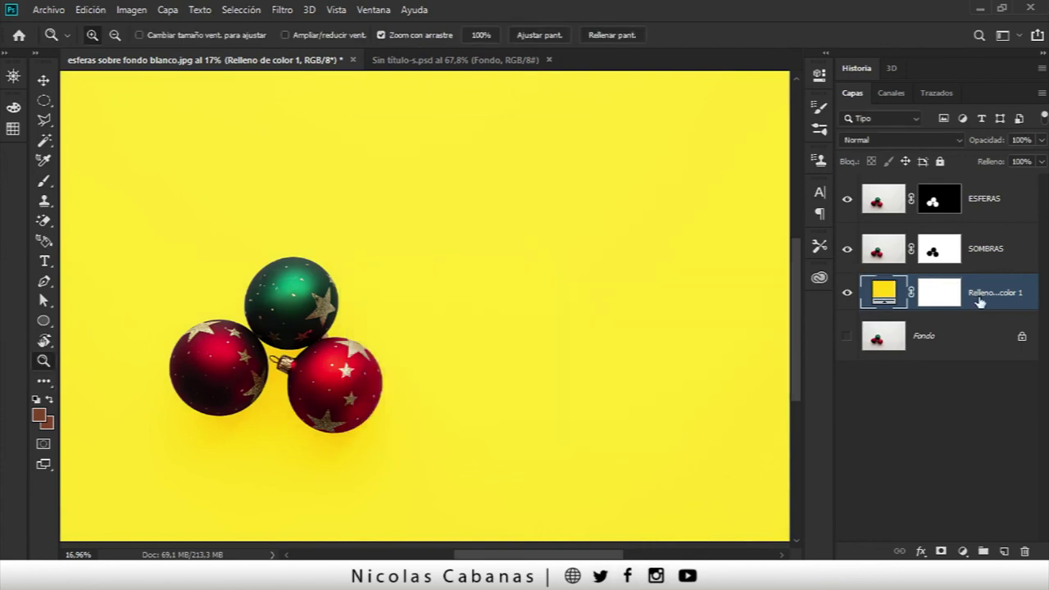
left_click_drag(995, 295, 993, 195)
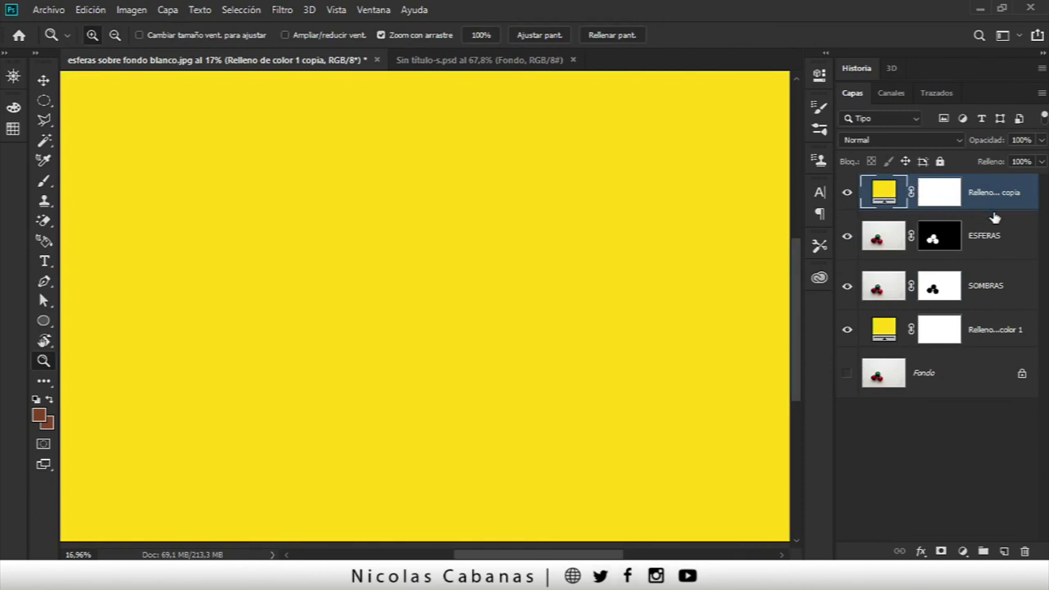
Step: Clip the yellow fill copy to ESFERAS in Soft Light at 67% opacity
left_click_drag(997, 217, 998, 205)
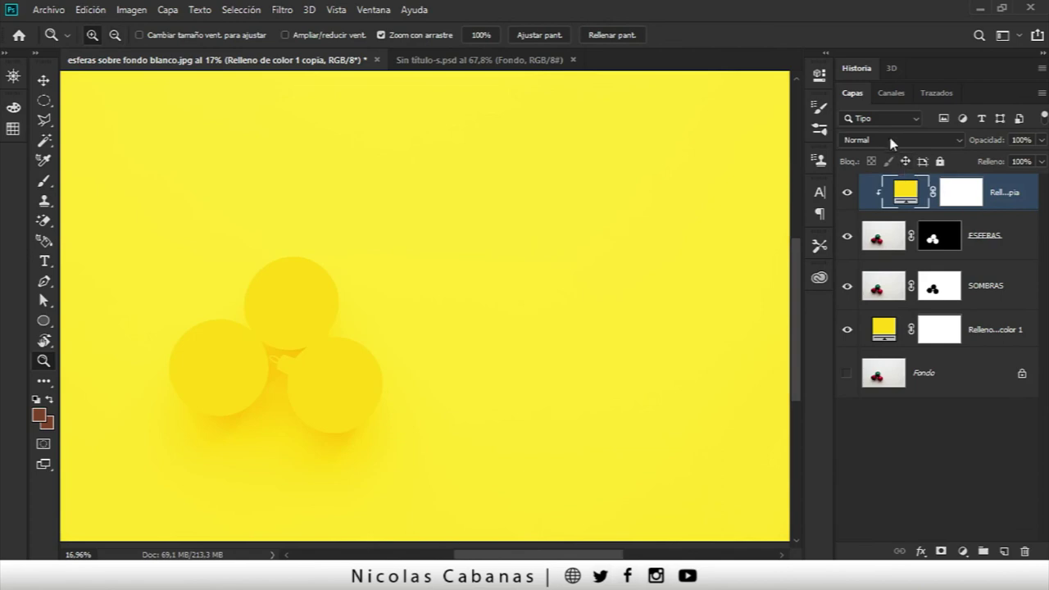
left_click(893, 140)
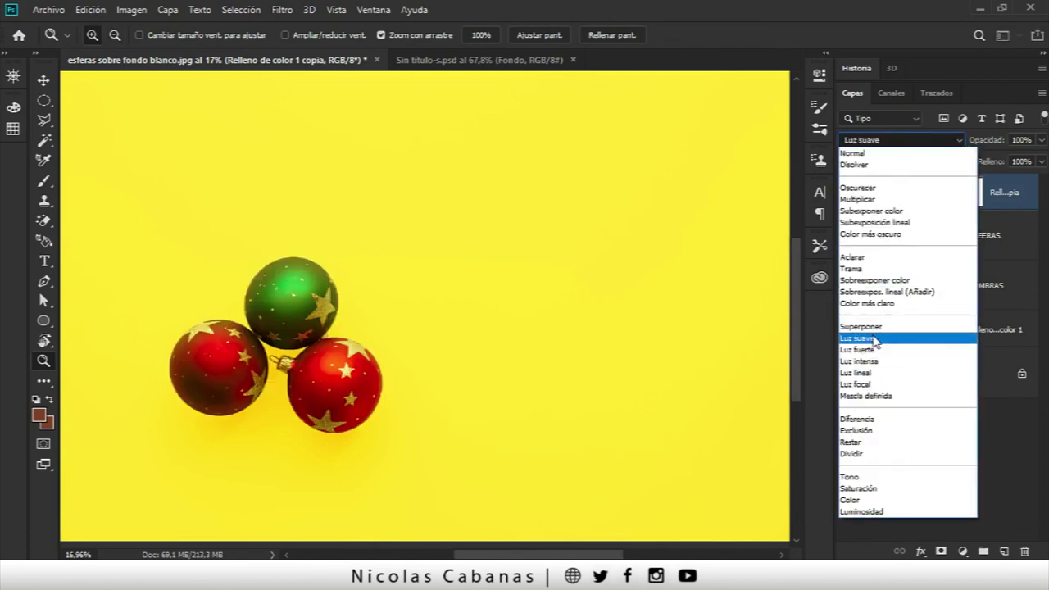
left_click(867, 341)
left_click_drag(1001, 144, 959, 145)
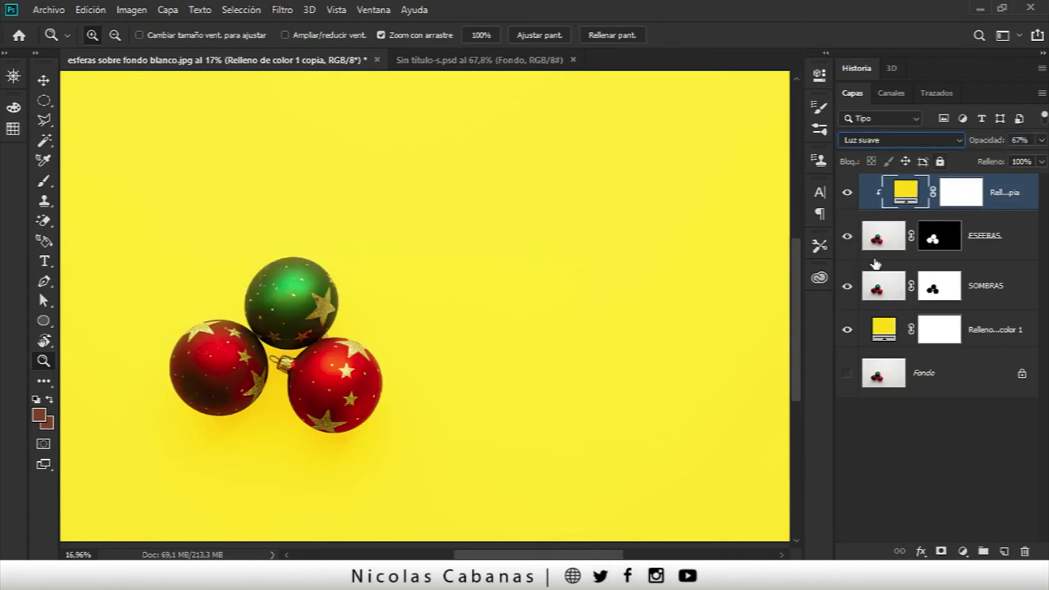
Step: Toggle the yellow tint's visibility to compare the baubles with and without it
left_click(992, 233)
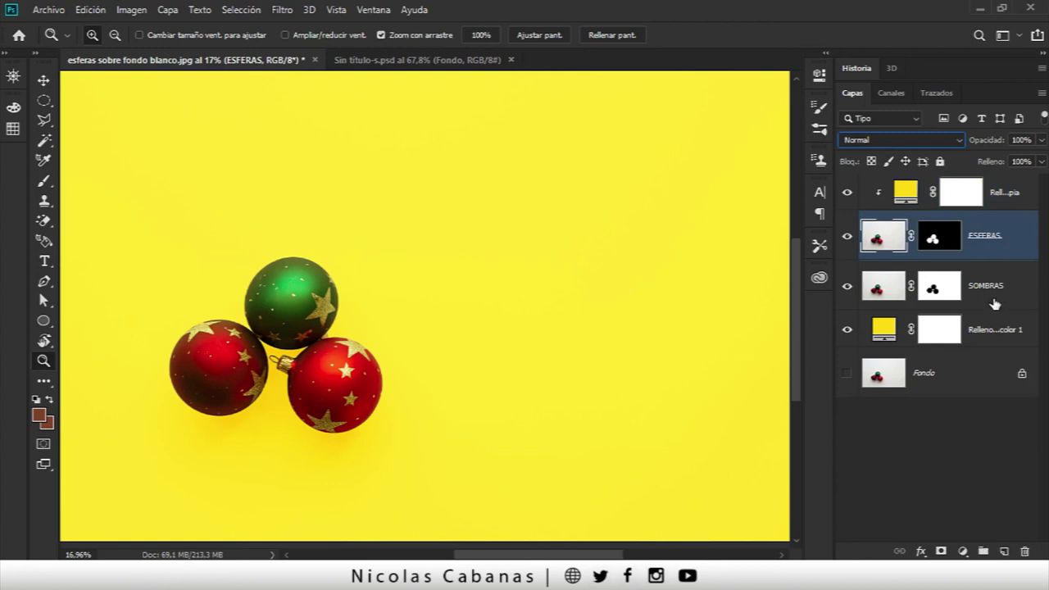
left_click(996, 285)
left_click(990, 331)
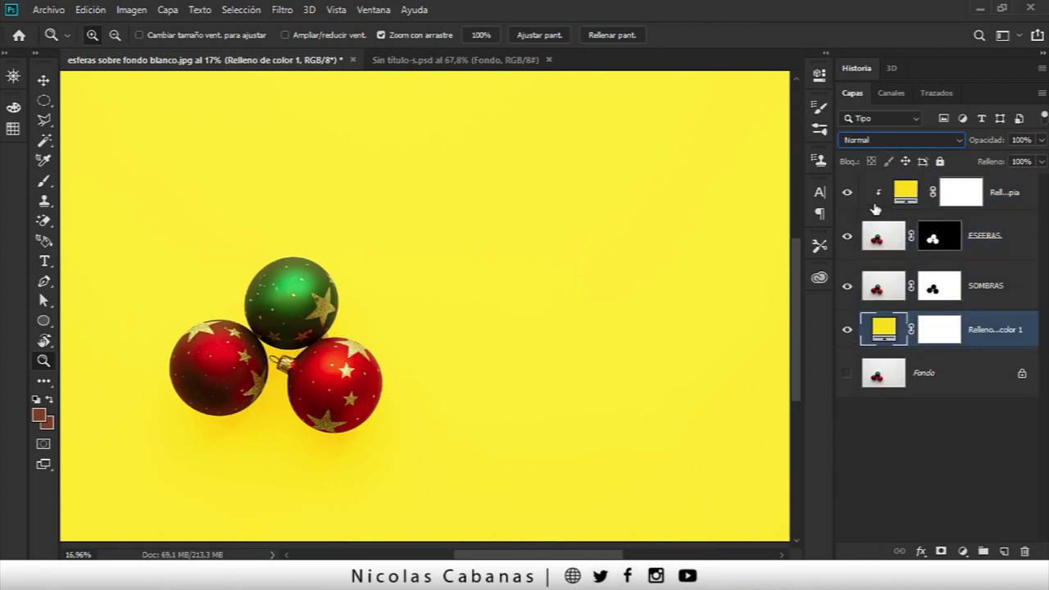
left_click(849, 195)
left_click(852, 198)
left_click(851, 197)
left_click(997, 236)
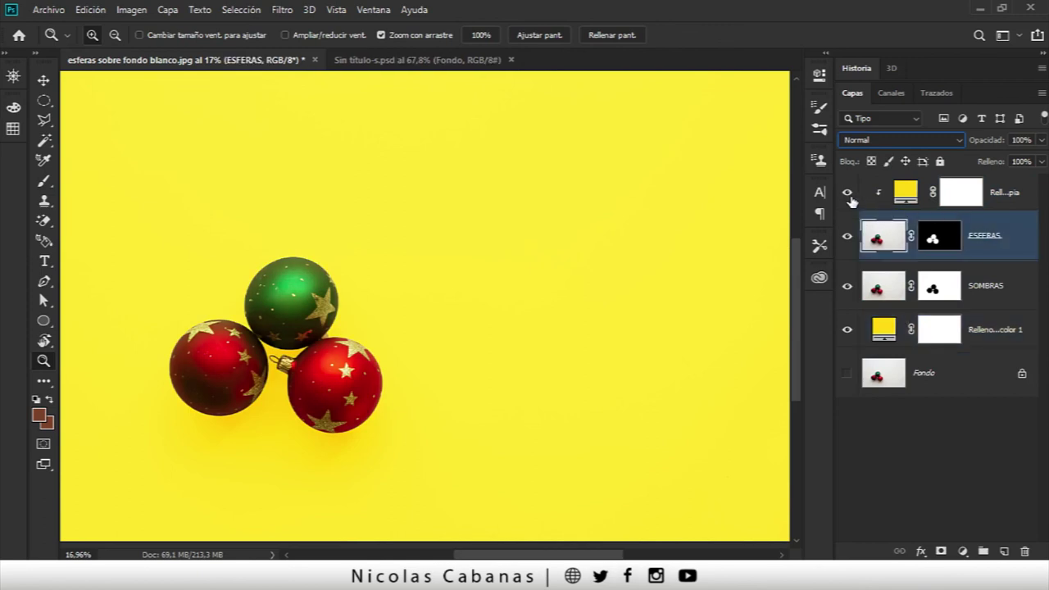
left_click(849, 198)
Step: Change the background fill colour from yellow to magenta
double_click(885, 328)
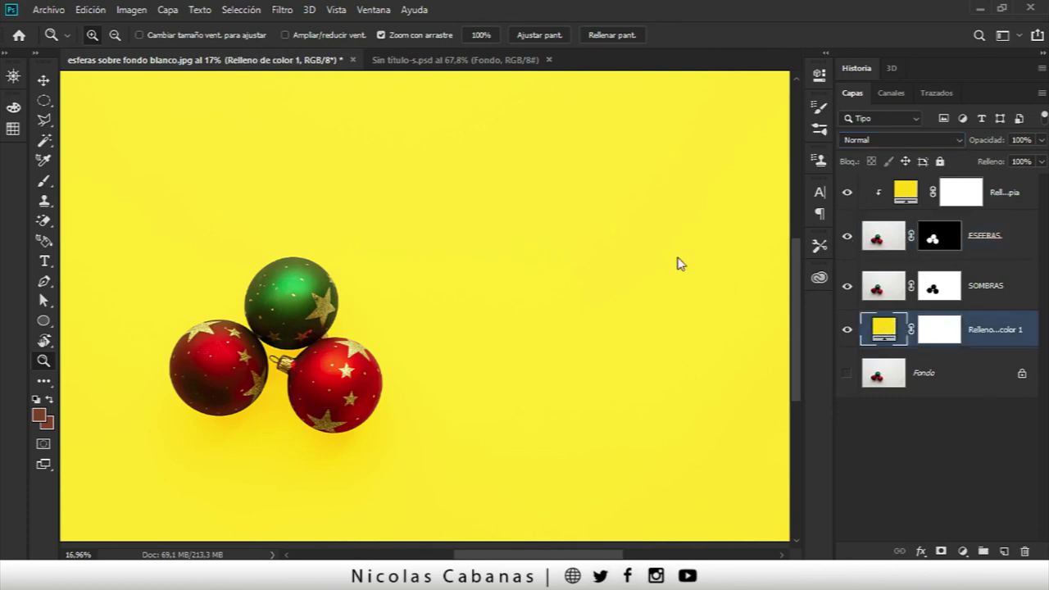
left_click(570, 250)
left_click_drag(570, 251, 570, 211)
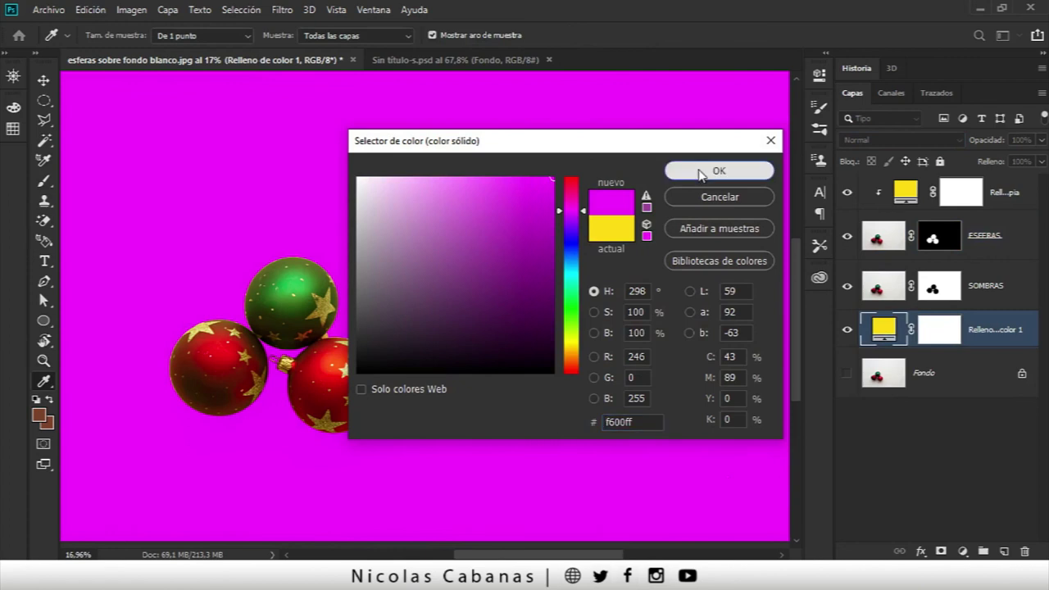
left_click(701, 175)
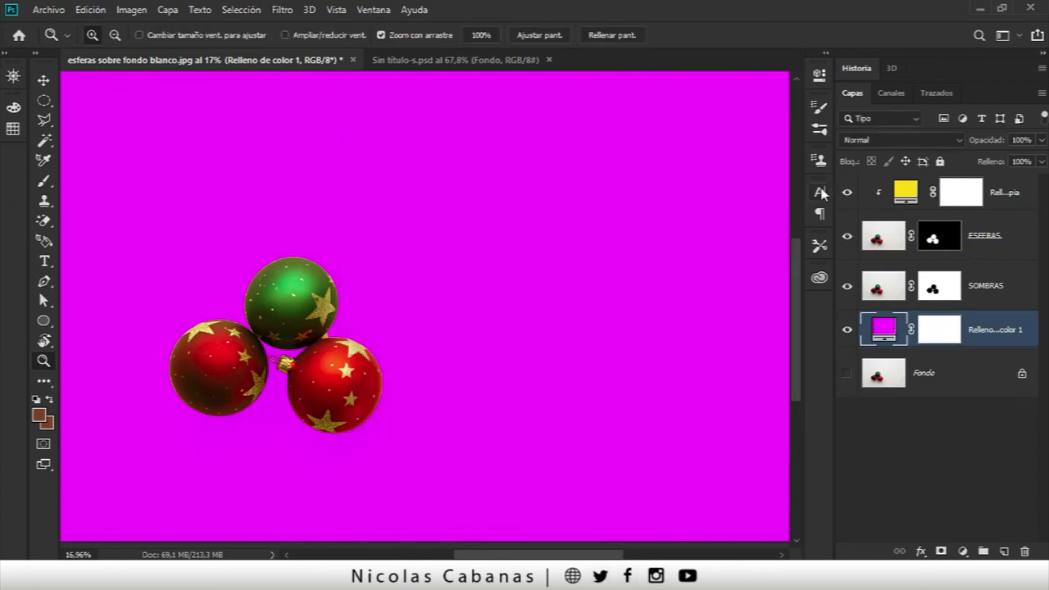
Step: Copy the background's magenta hex value into the clipped tint layer's colour
double_click(883, 330)
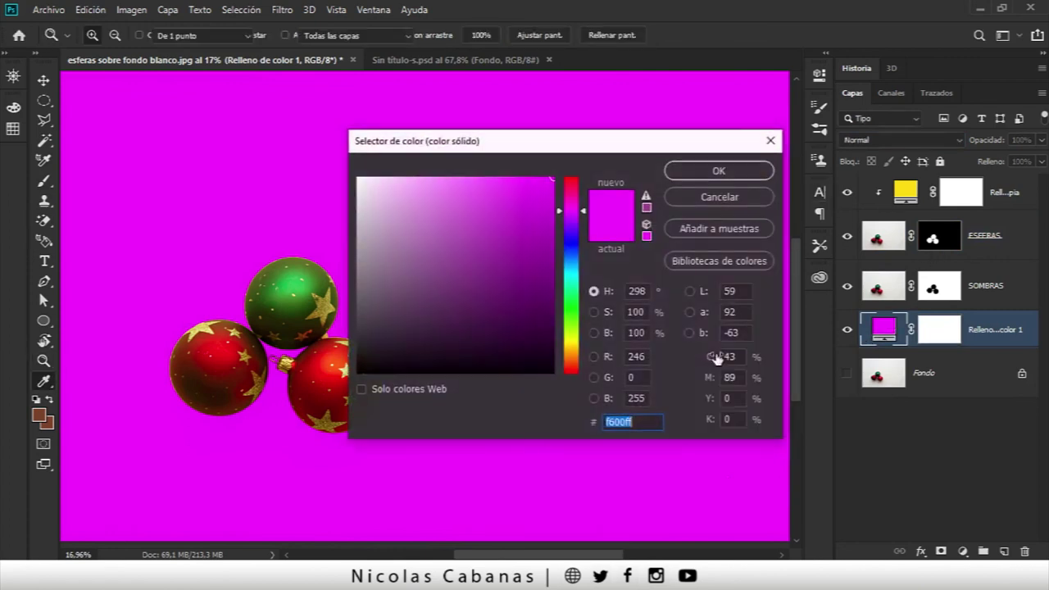
right_click(629, 423)
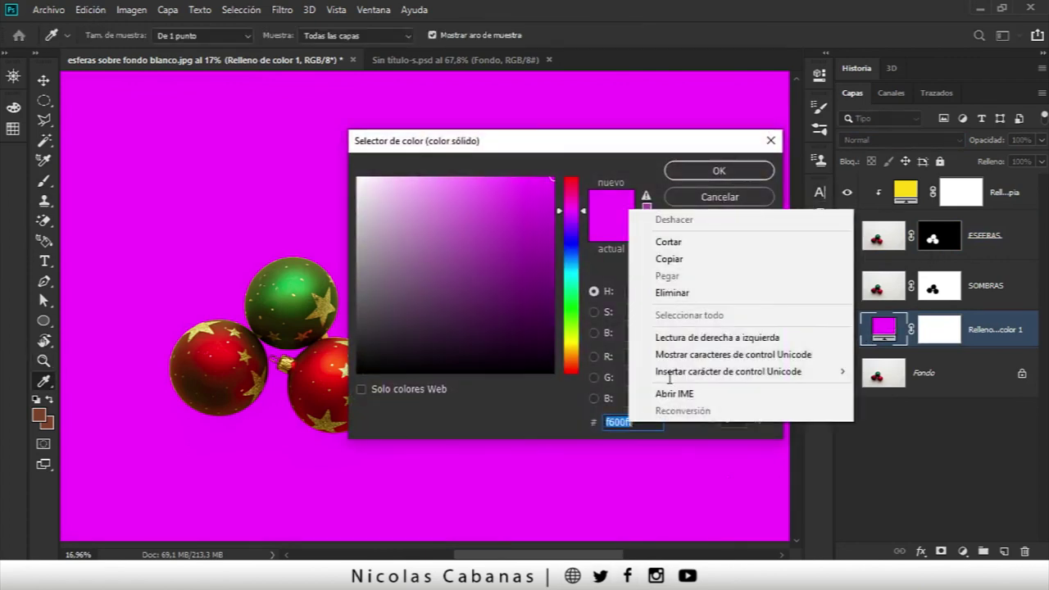
left_click(697, 260)
left_click(771, 142)
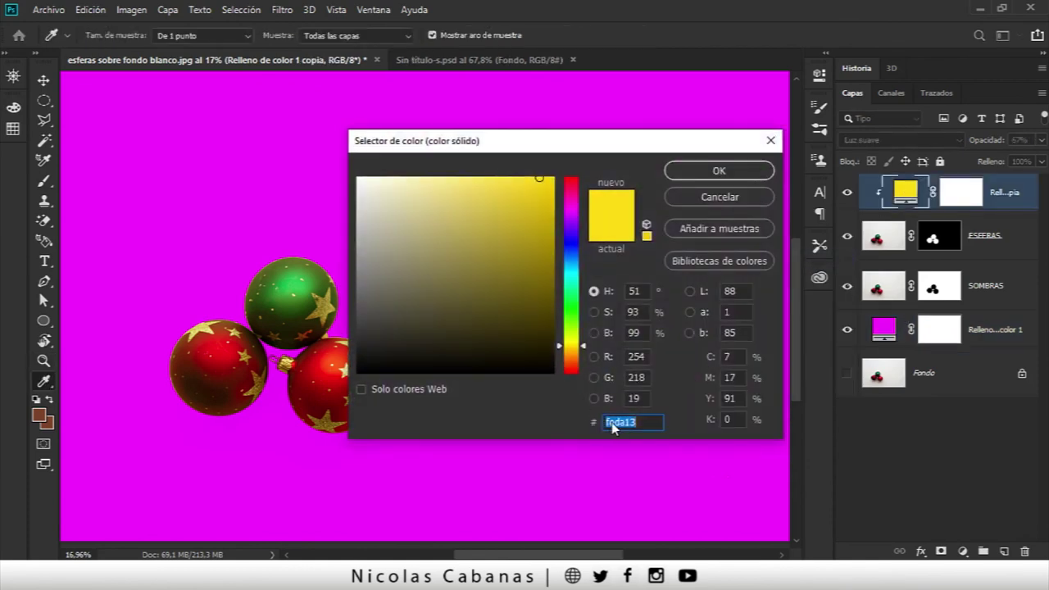
right_click(630, 422)
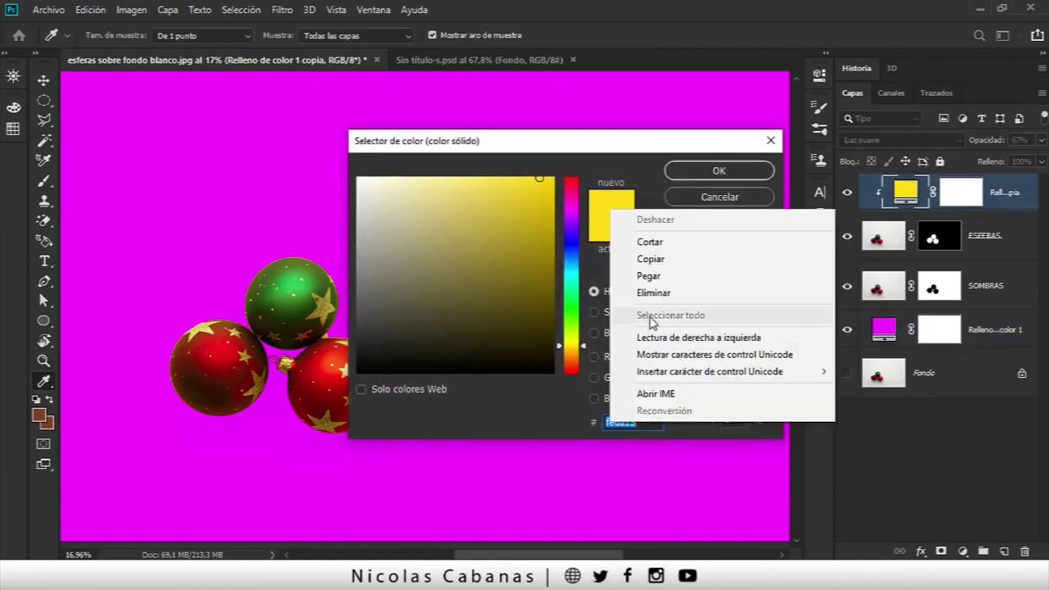
left_click(650, 277)
left_click(715, 172)
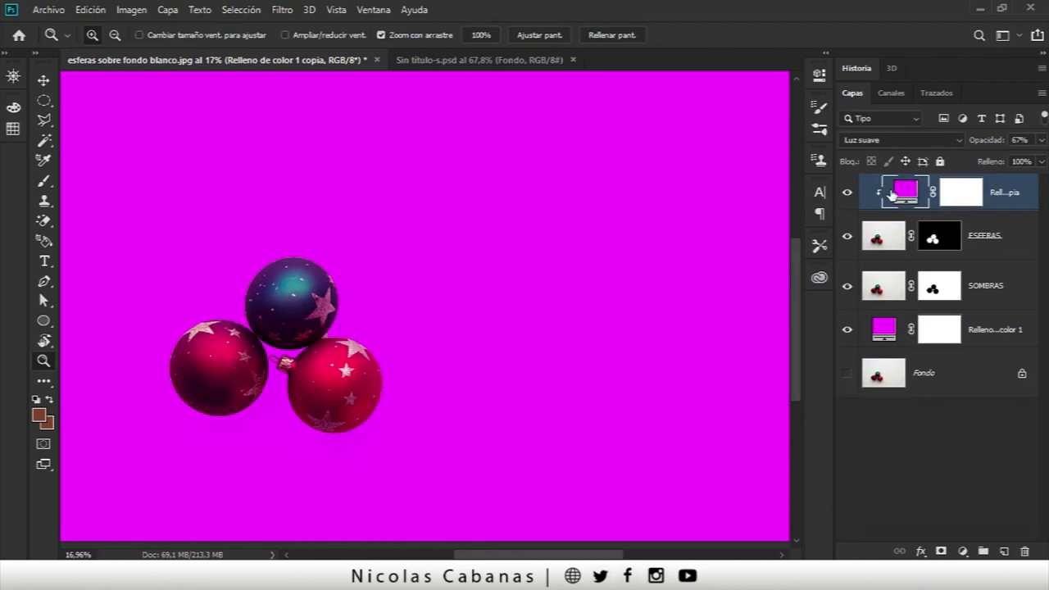
left_click(989, 293)
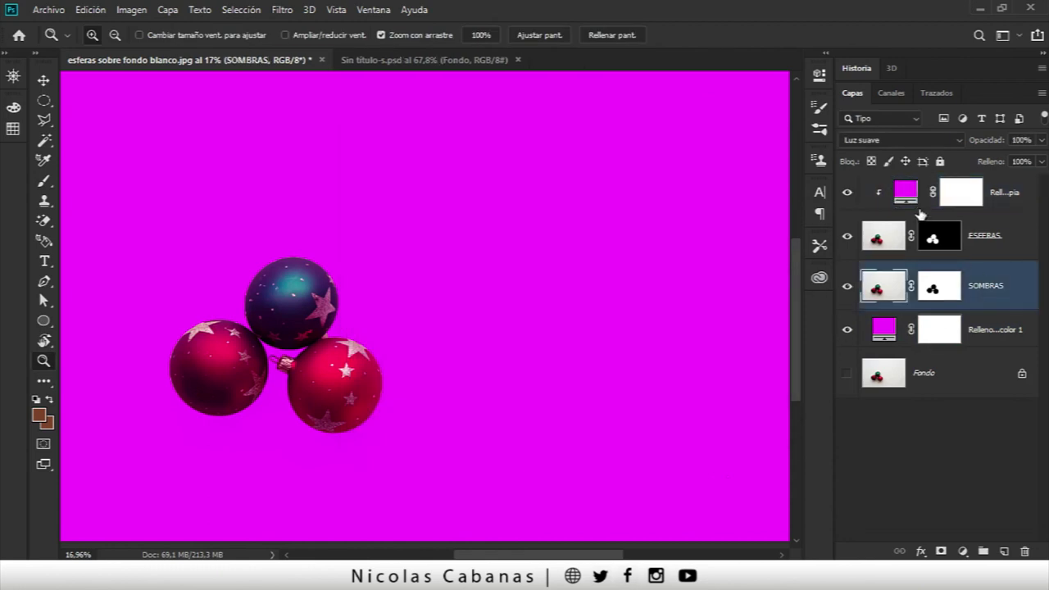
Step: Step the SOMBRAS blend mode down from Soft Light to Oscurecer (Darken)
left_click(910, 141)
left_click(889, 336)
key("Down")
key("Down")
key("Down")
key("Down")
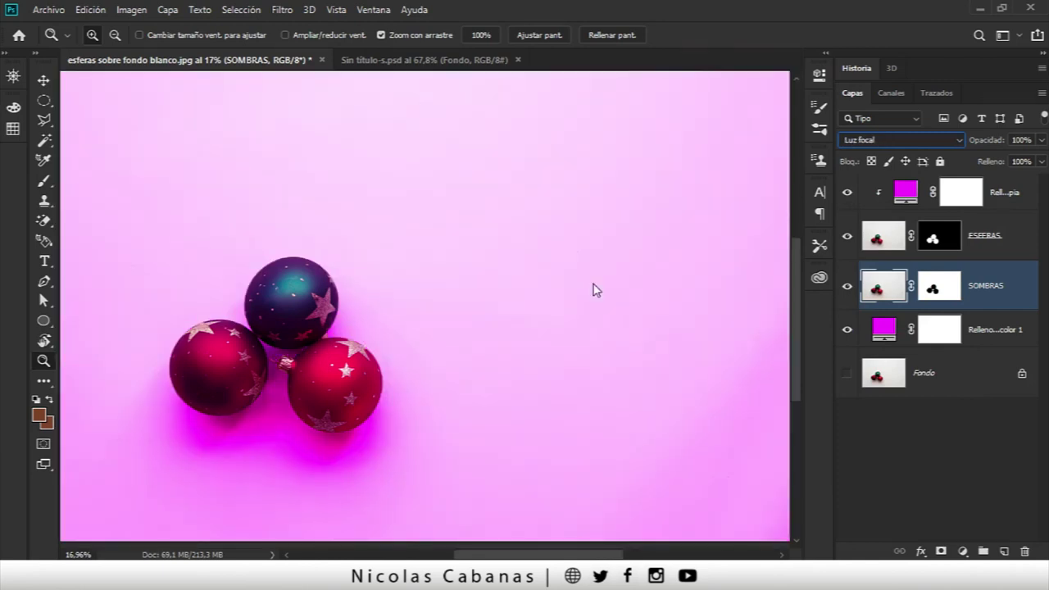
key("Down")
key("Down")
key("Down")
key("Down")
key("Down")
key("Down")
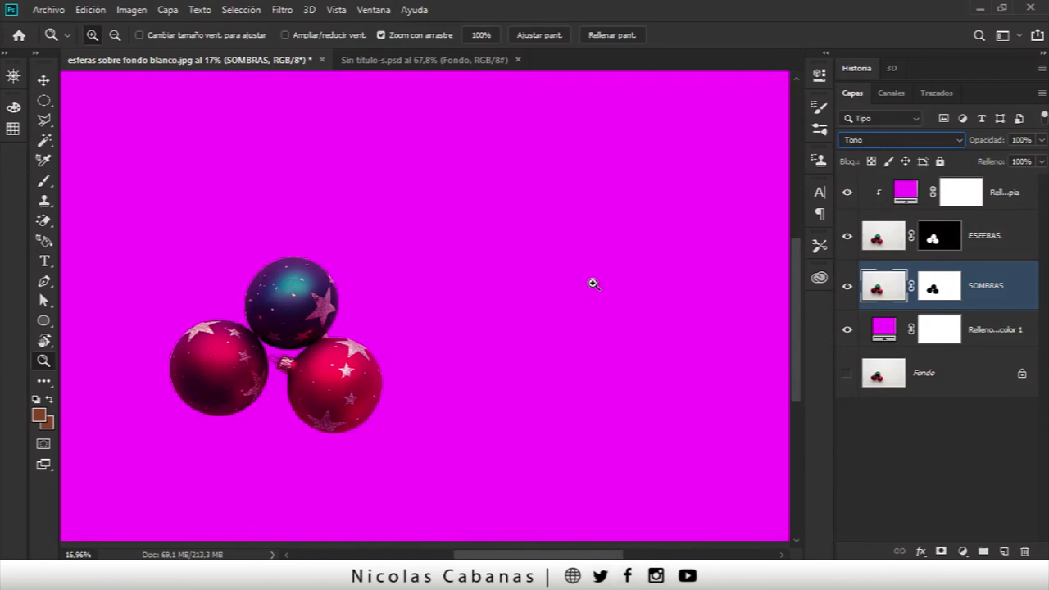
key("Down")
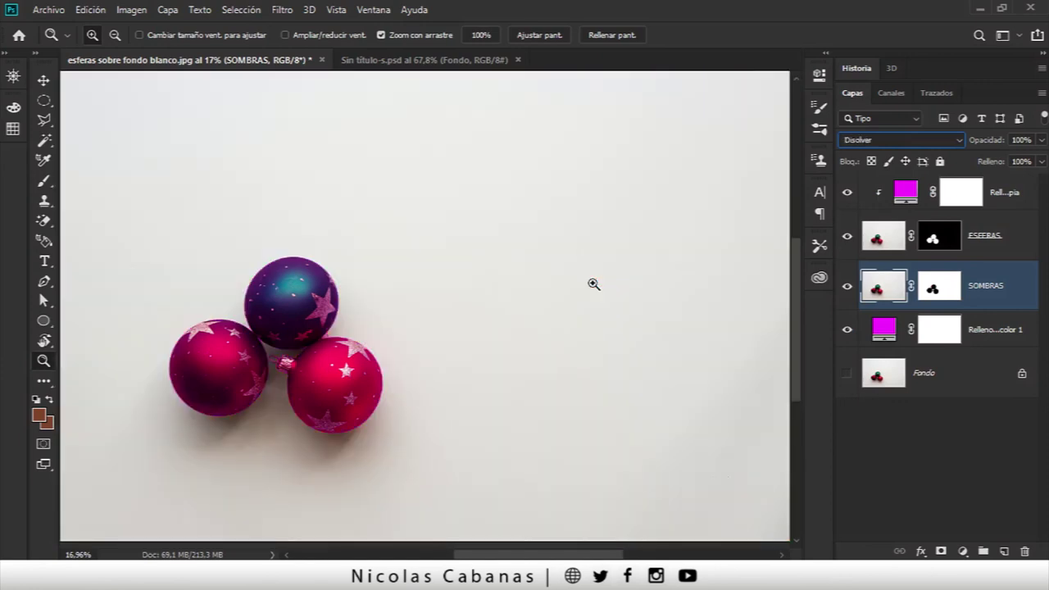
key("Down")
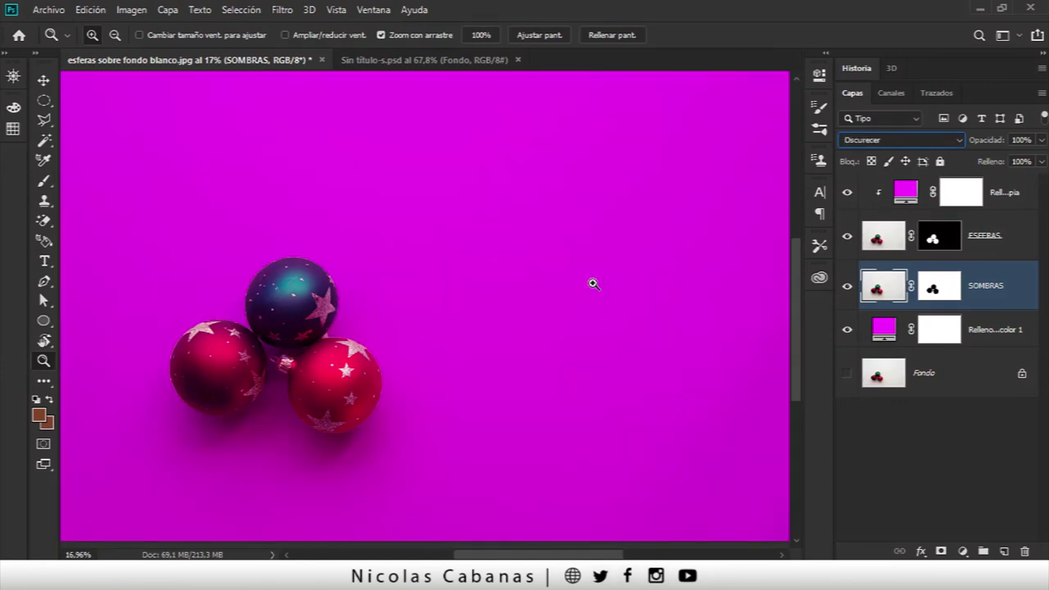
left_click_drag(557, 367, 524, 365)
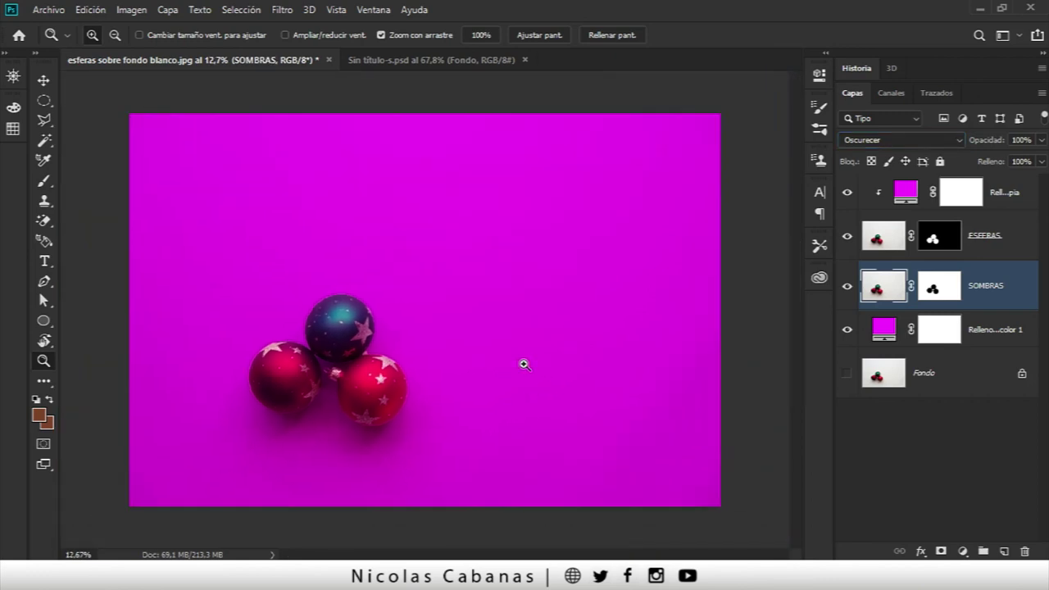